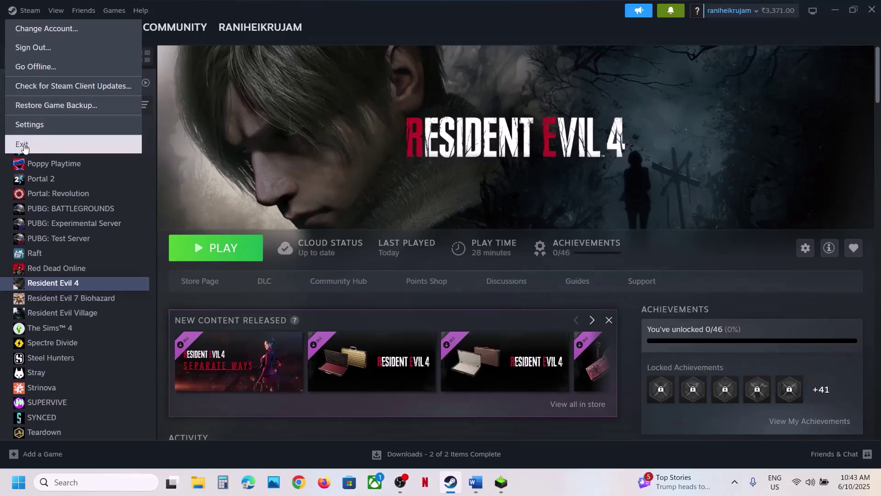
# Search Windows for steam and run the Steam app as administrator.
pyautogui.click(265, 189)
pyautogui.click(106, 485)
pyautogui.write('st')
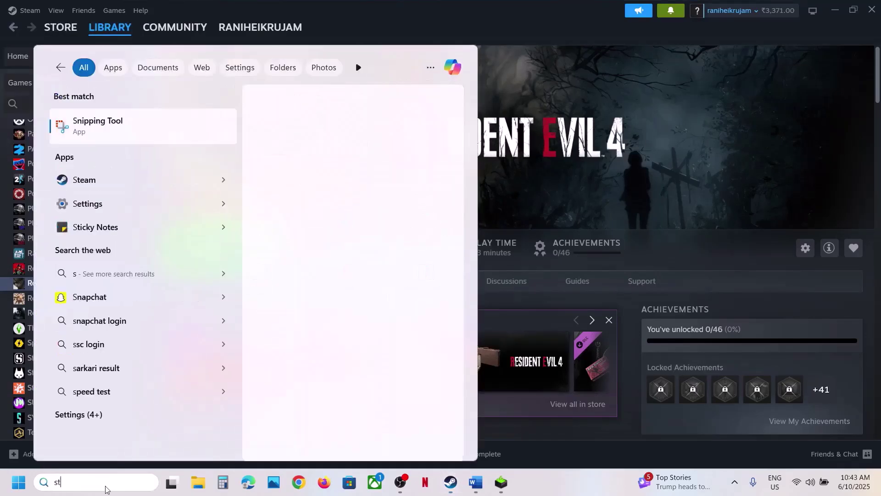
pyautogui.write('eam')
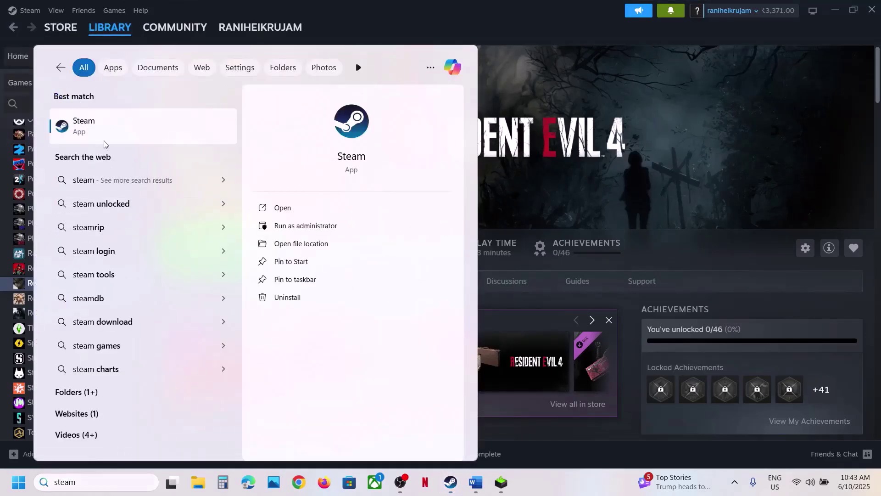
pyautogui.rightClick(104, 144)
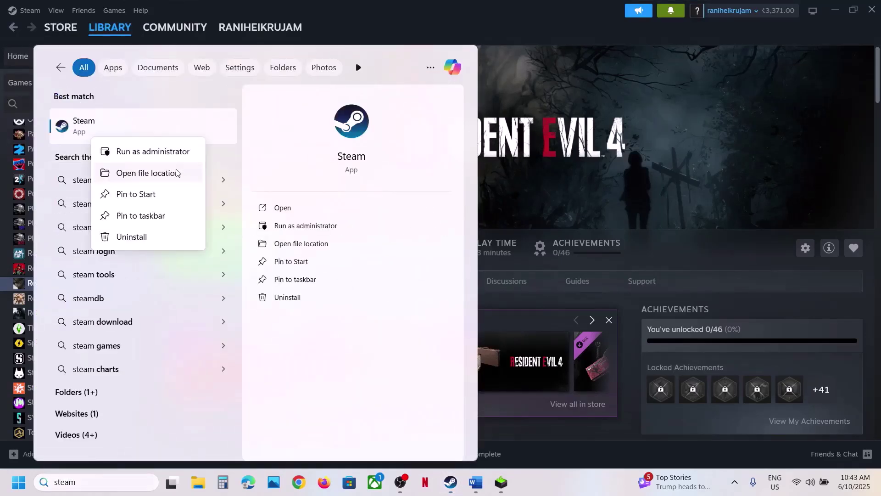
pyautogui.click(145, 151)
pyautogui.press('super')
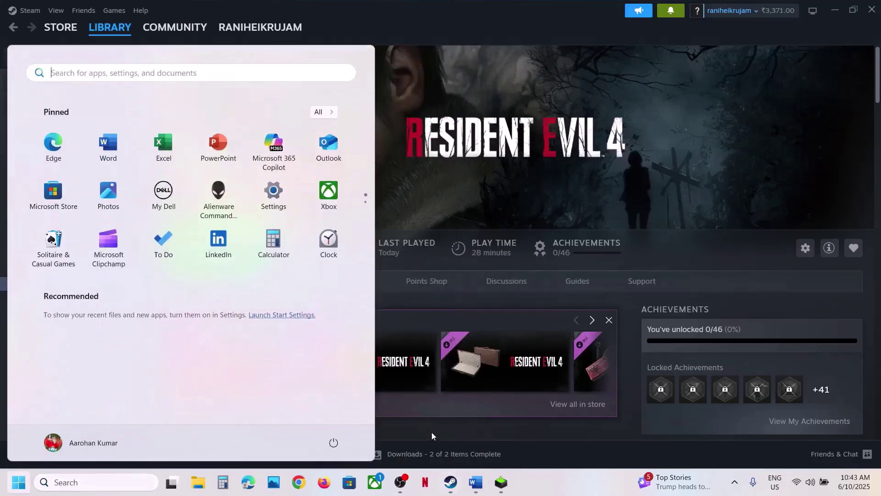
pyautogui.click(334, 443)
pyautogui.press('Escape')
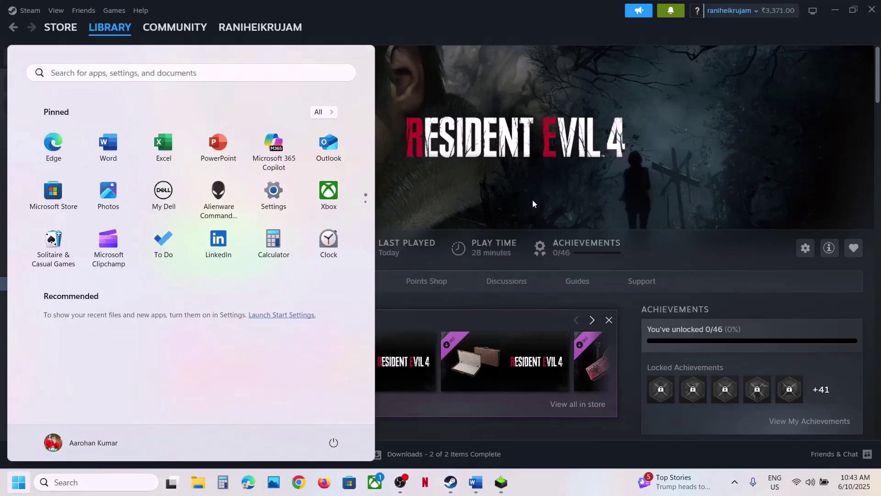
pyautogui.click(531, 188)
# Switch to the Step 1 Word document and highlight the files listed for deletion under Step 2.
pyautogui.click(477, 487)
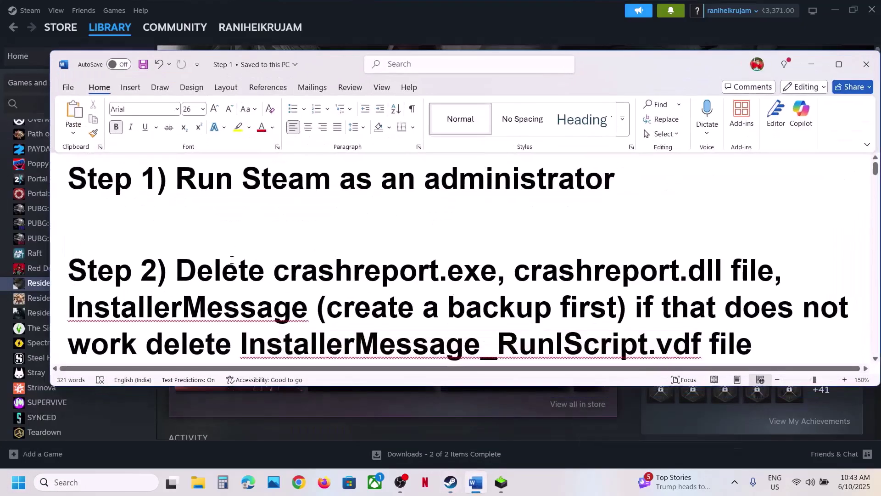
pyautogui.scroll(-3, 190, 240)
pyautogui.moveTo(215, 235); pyautogui.dragTo(724, 231)
pyautogui.moveTo(68, 267); pyautogui.dragTo(364, 269)
# Return to Steam and browse the local files of Resident Evil 4.
pyautogui.click(479, 25)
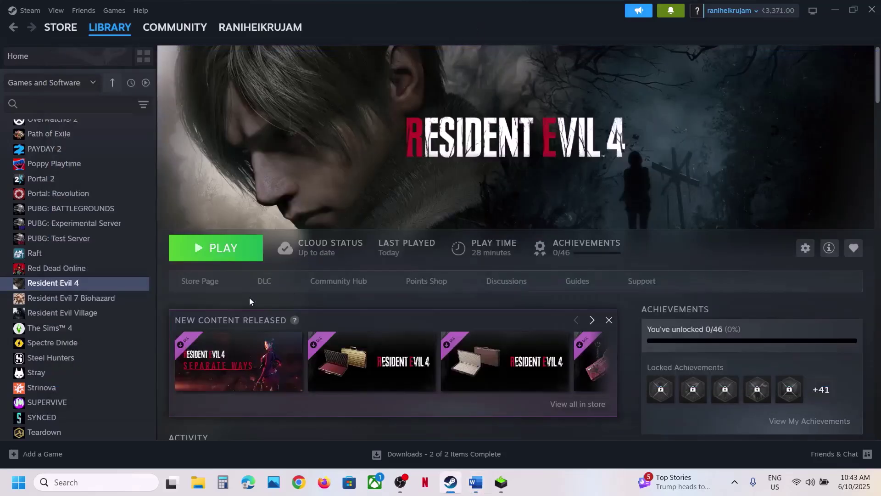
pyautogui.rightClick(62, 286)
pyautogui.moveTo(91, 353)
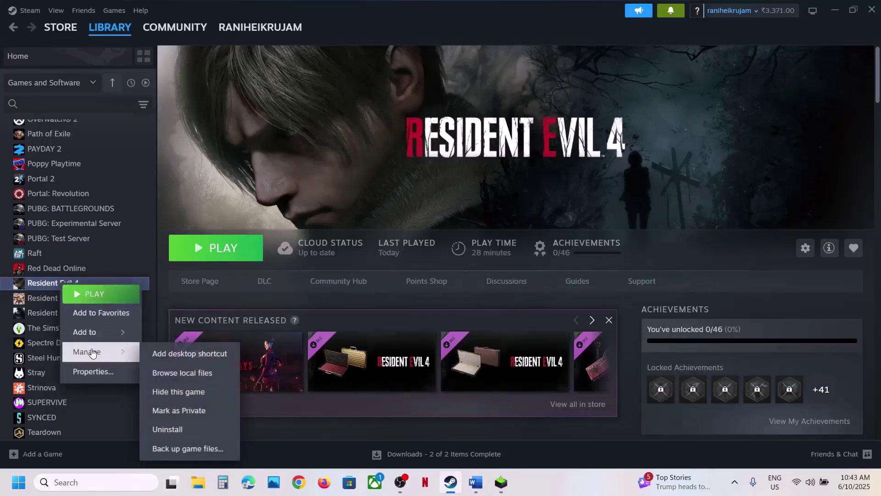
pyautogui.click(207, 374)
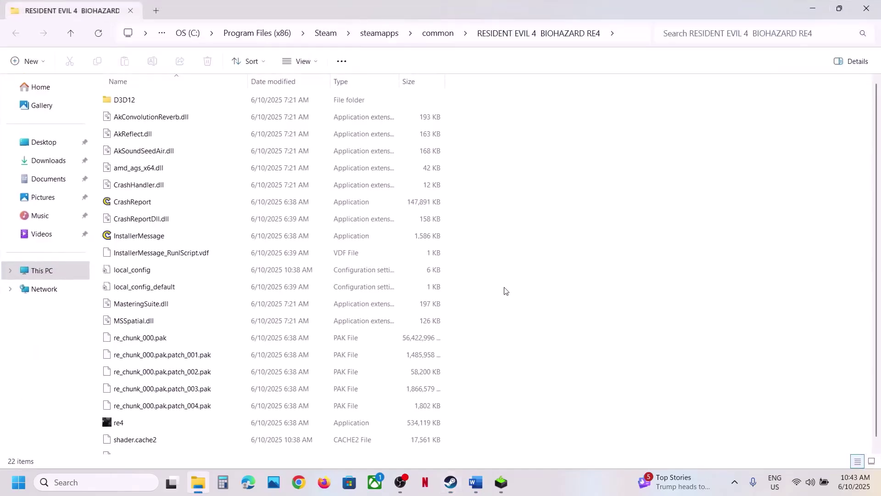
# Check the Step 2 note in Word about creating a backup first, and minimize the document.
pyautogui.click(472, 484)
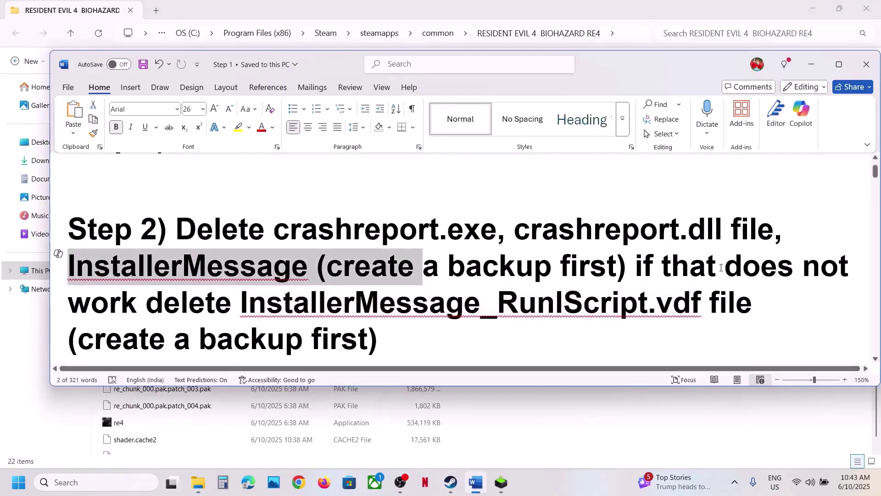
pyautogui.click(398, 266)
pyautogui.moveTo(327, 267); pyautogui.dragTo(607, 258)
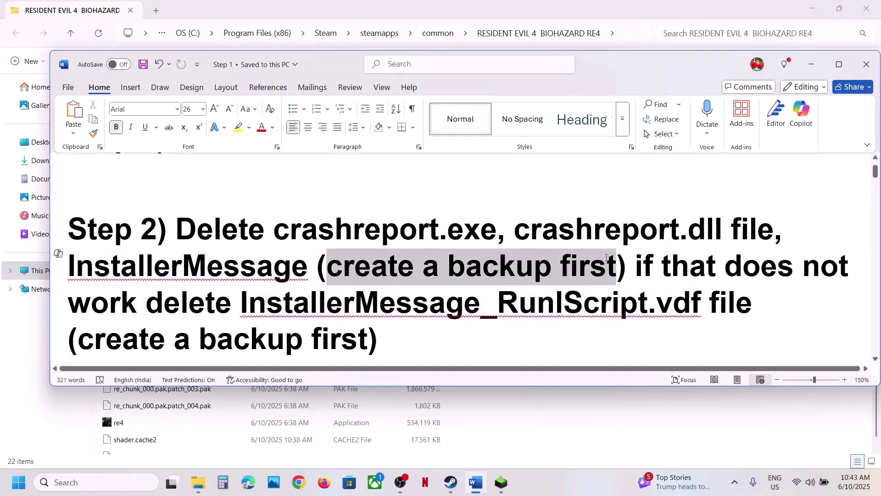
pyautogui.click(812, 64)
# Back up CrashReport, CrashReportDll.dll and InstallerMessage by copying them to the desktop, and group the copies away from the other icons.
pyautogui.click(253, 220)
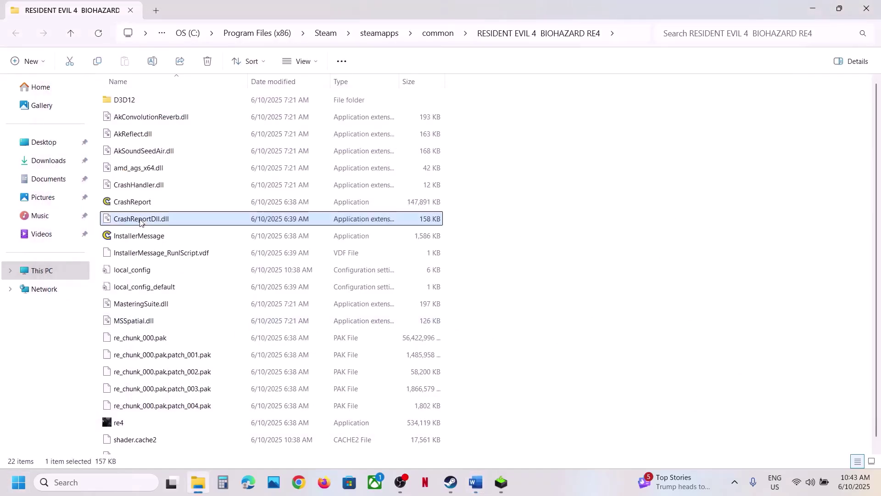
pyautogui.keyDown('ctrl'); pyautogui.click(132, 206); pyautogui.keyUp('ctrl')
pyautogui.keyDown('ctrl'); pyautogui.click(136, 240); pyautogui.keyUp('ctrl')
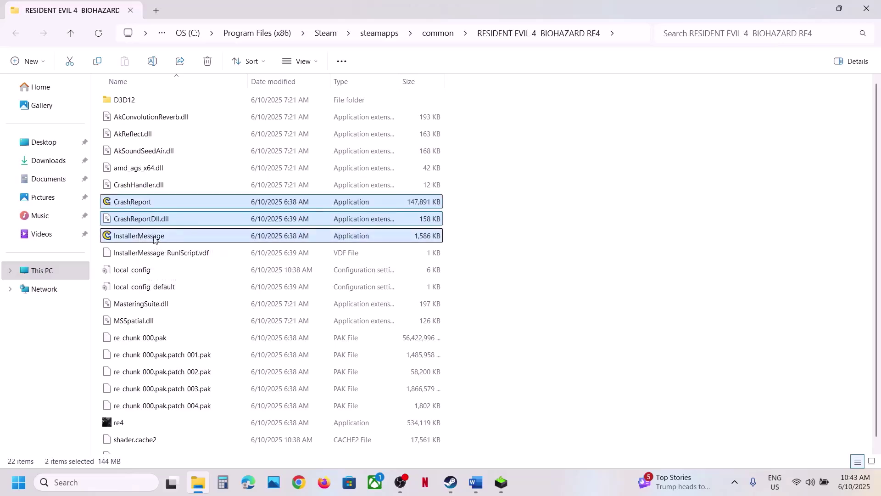
pyautogui.rightClick(164, 225)
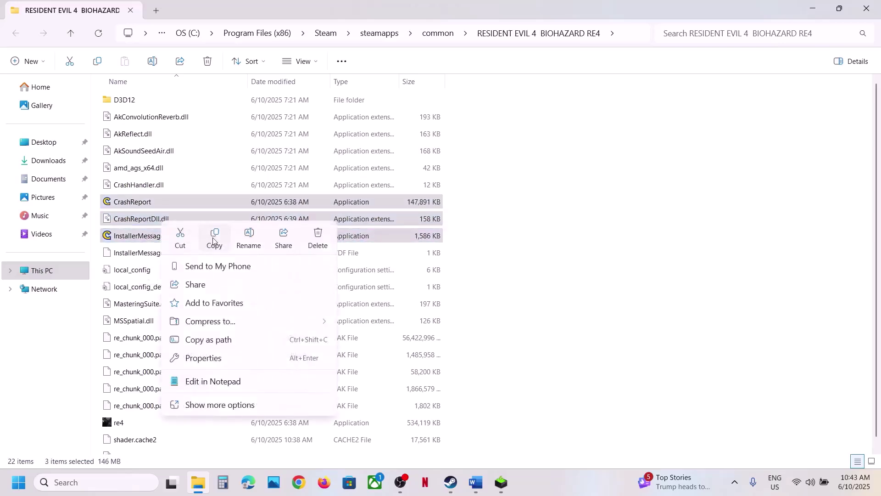
pyautogui.click(214, 238)
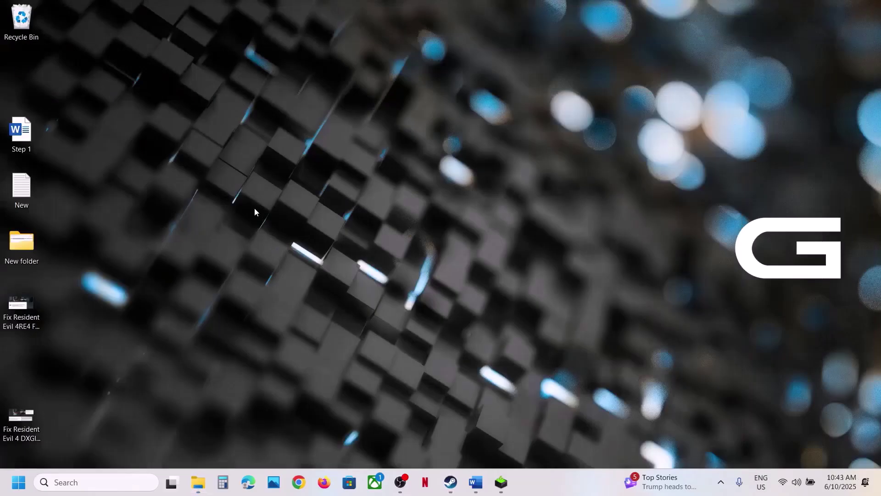
pyautogui.hotkey('ctrl', 'v')
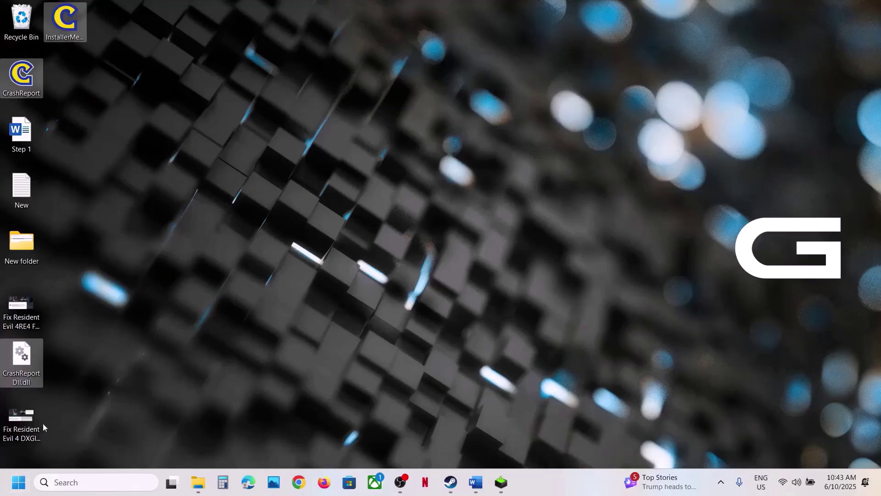
pyautogui.moveTo(29, 380); pyautogui.dragTo(236, 72)
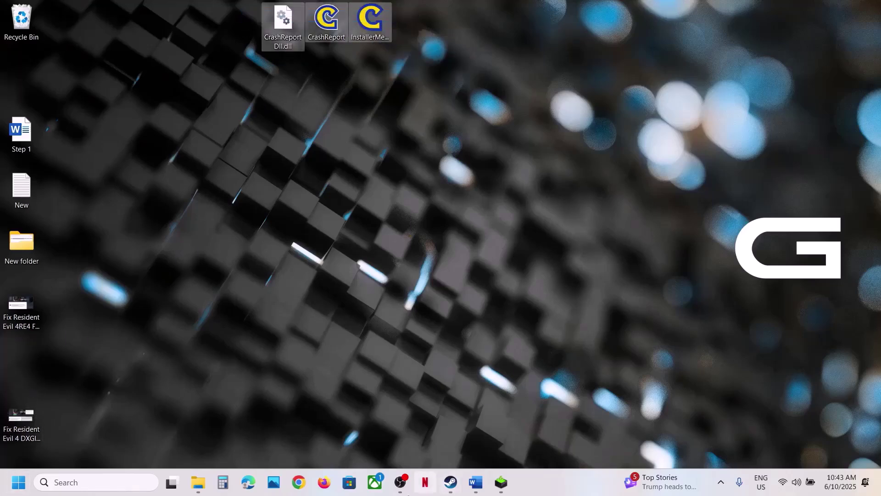
pyautogui.click(198, 483)
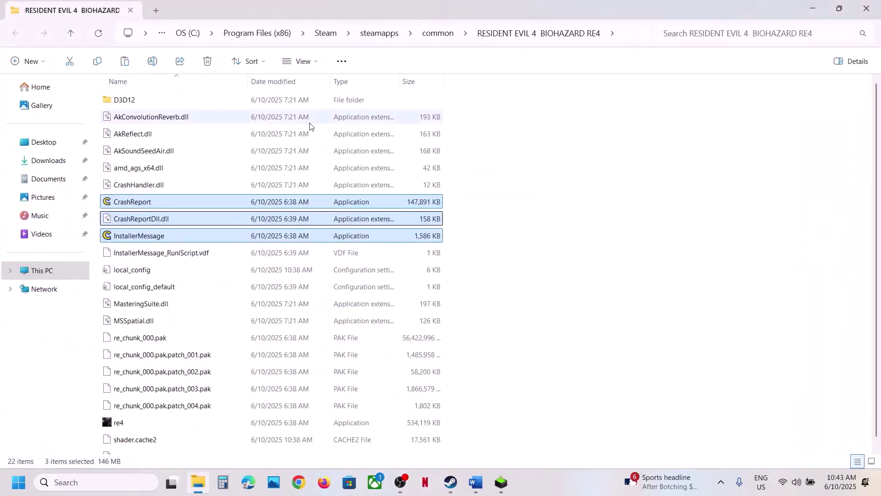
pyautogui.rightClick(173, 221)
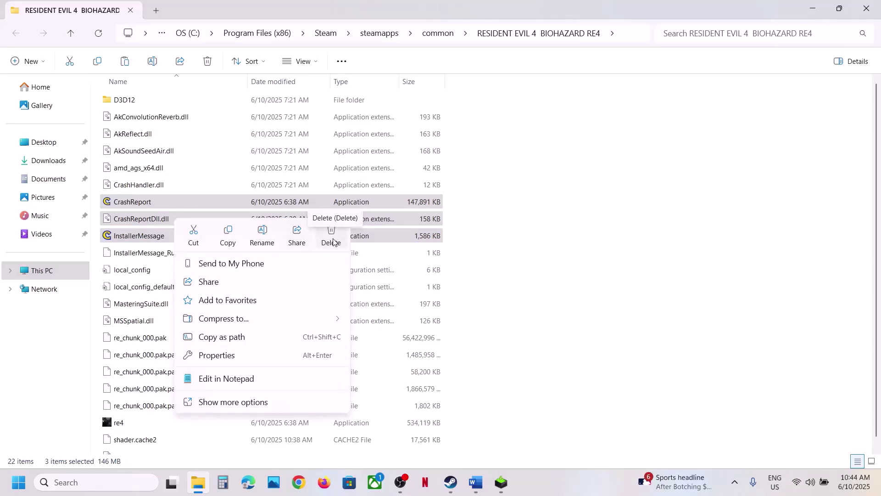
pyautogui.press('super+d')
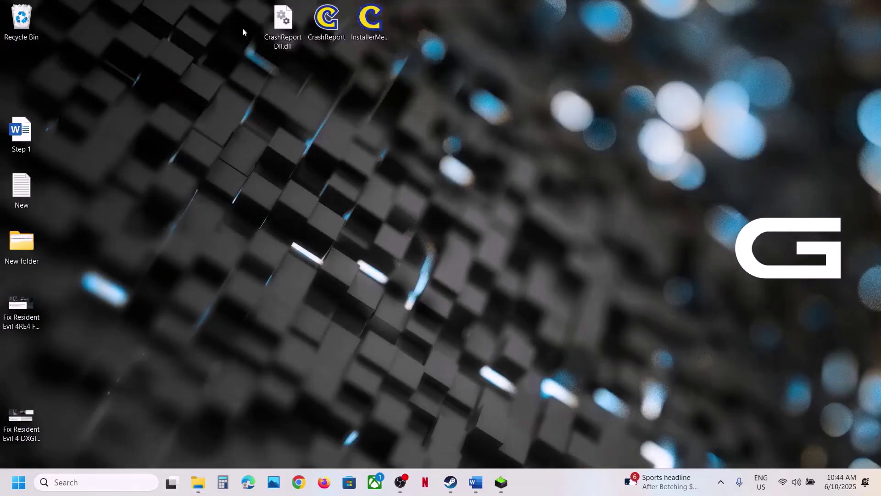
pyautogui.press('super+d')
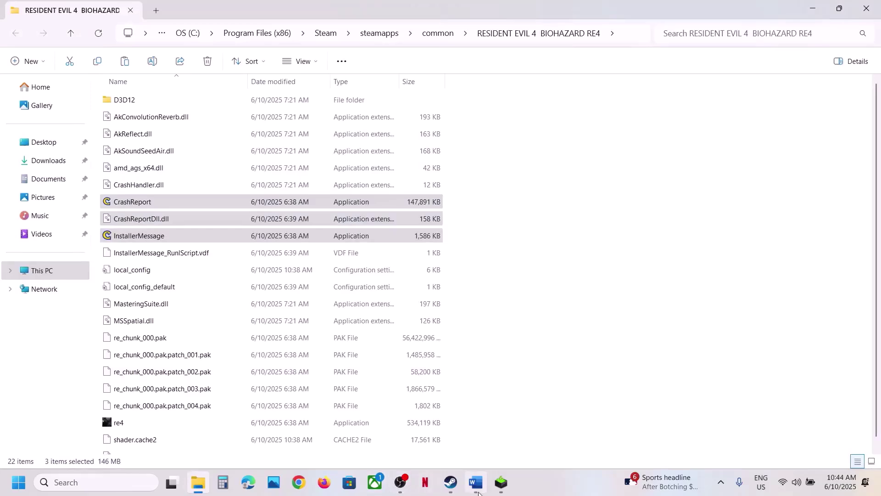
# Highlight the InstallerMessage_RunlScript.vdf file name in the Word document's Step 2, and minimize the document.
pyautogui.click(476, 482)
pyautogui.click(558, 316)
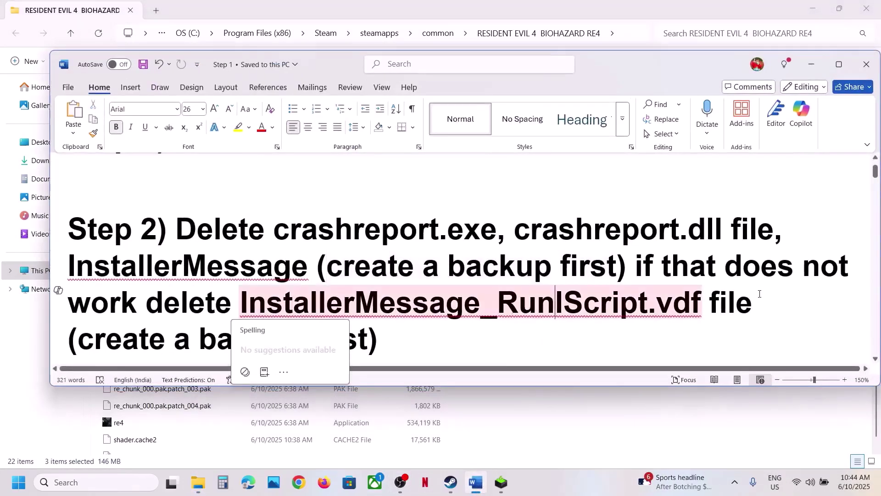
pyautogui.click(153, 305)
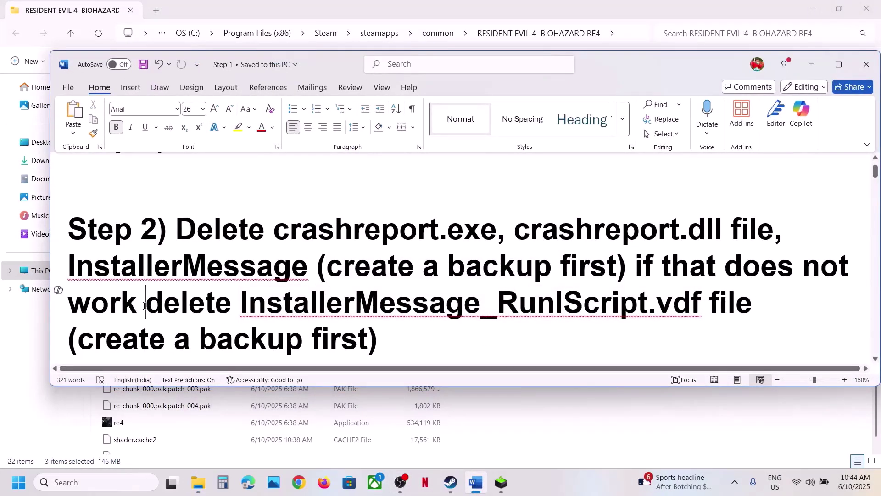
pyautogui.moveTo(238, 306); pyautogui.dragTo(709, 306)
pyautogui.click(812, 65)
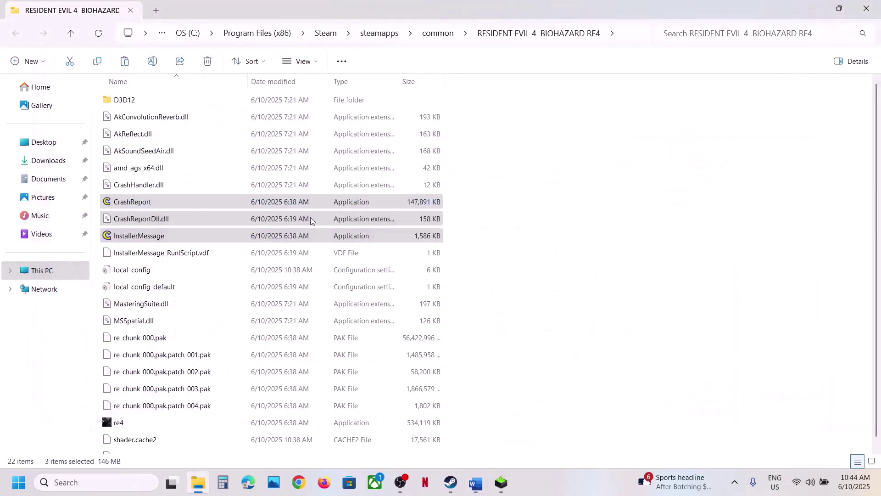
# Copy InstallerMessage_RunlScript.vdf from the game folder to the desktop and place it beside the other backup files.
pyautogui.click(136, 259)
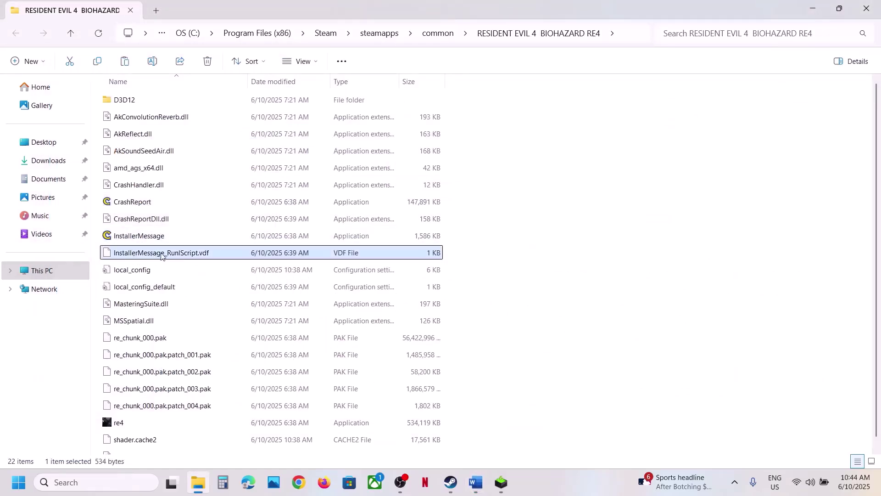
pyautogui.rightClick(162, 257)
pyautogui.click(214, 268)
pyautogui.press('super+d')
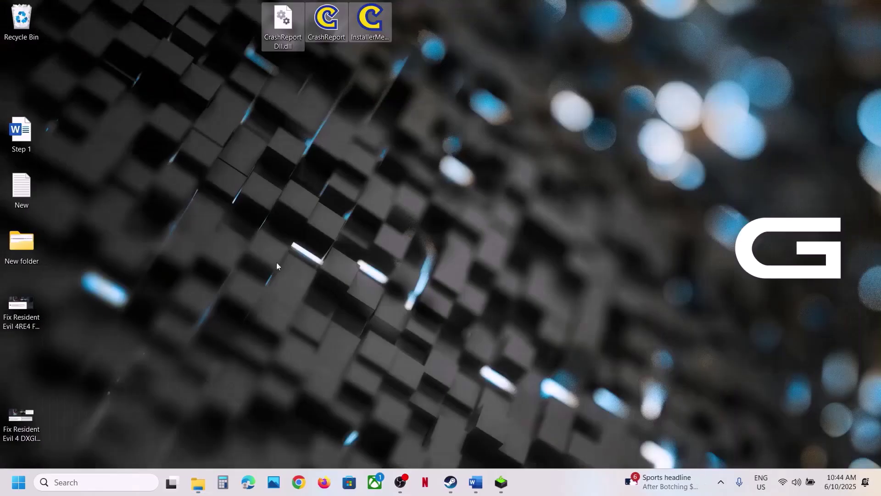
pyautogui.hotkey('ctrl', 'v')
pyautogui.moveTo(21, 76); pyautogui.dragTo(479, 18)
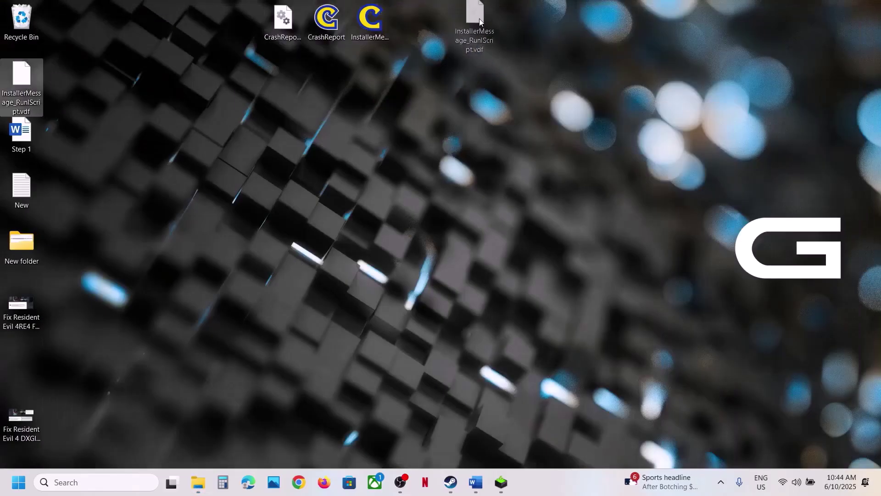
pyautogui.moveTo(404, 23); pyautogui.dragTo(407, 23)
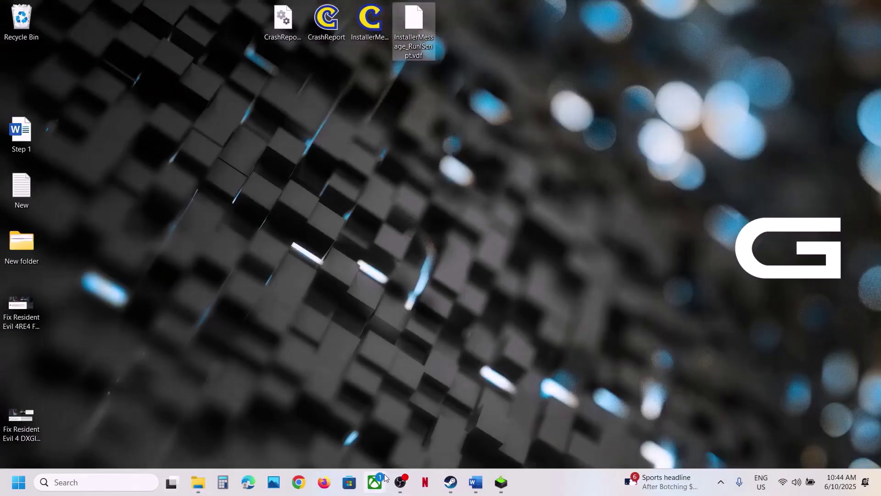
pyautogui.click(198, 482)
pyautogui.rightClick(165, 258)
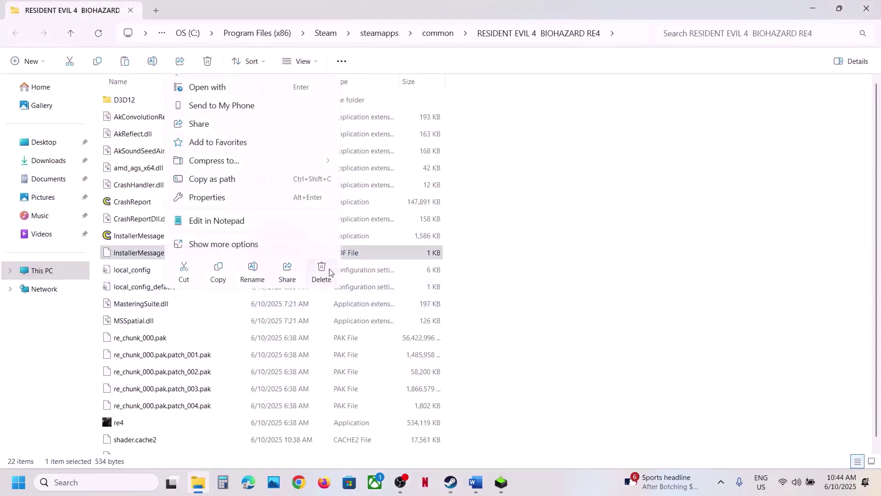
pyautogui.click(751, 281)
pyautogui.click(626, 284)
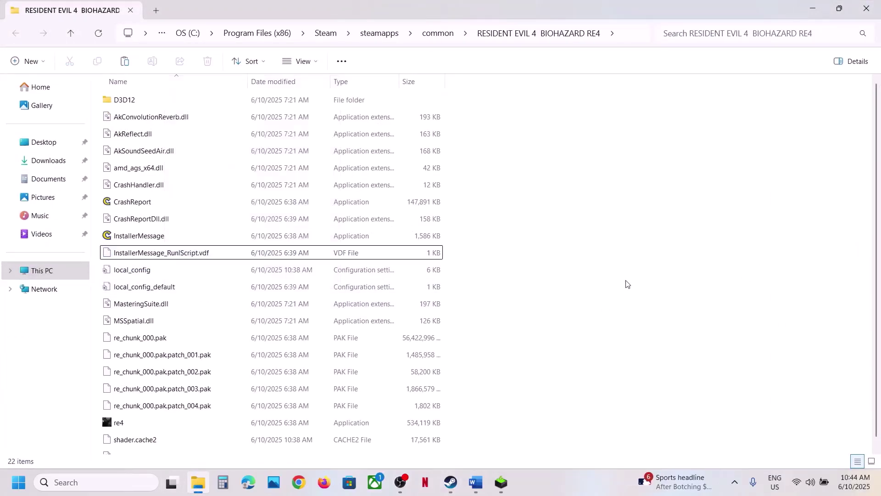
pyautogui.press('super+d')
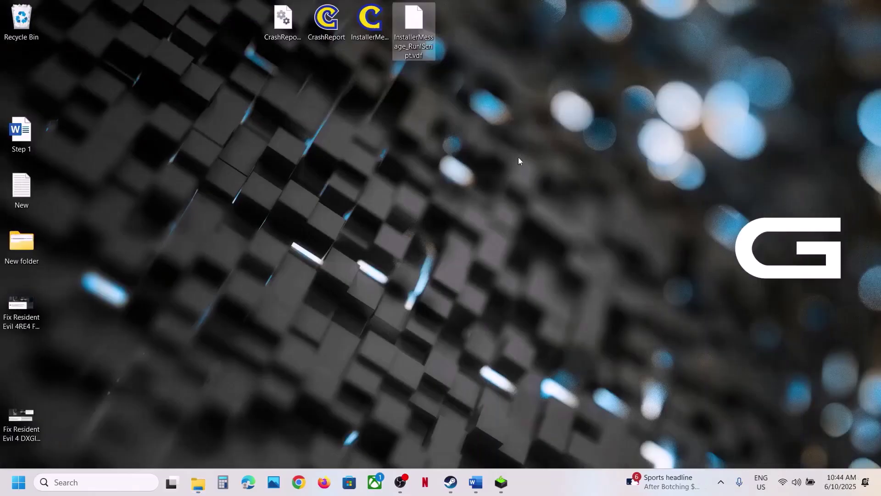
pyautogui.moveTo(521, 4); pyautogui.dragTo(247, 20)
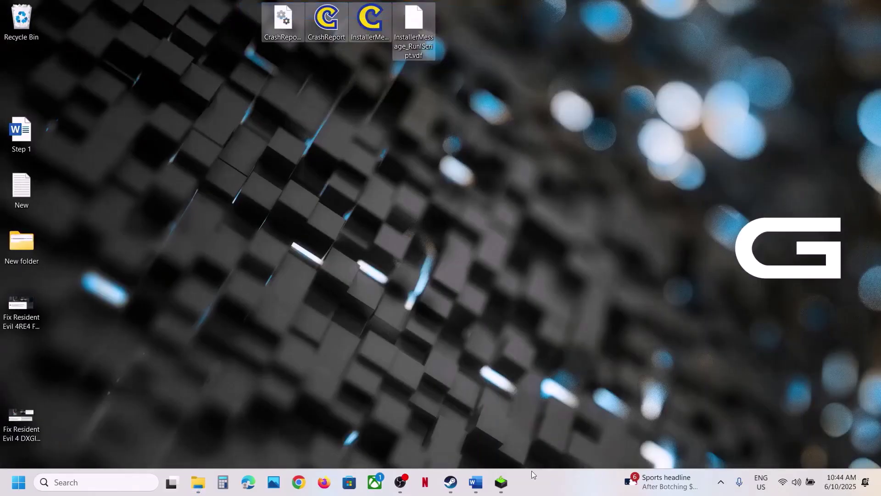
# Bring the Word document back and highlight the Step 3 instruction on rolling back the graphics driver.
pyautogui.click(475, 482)
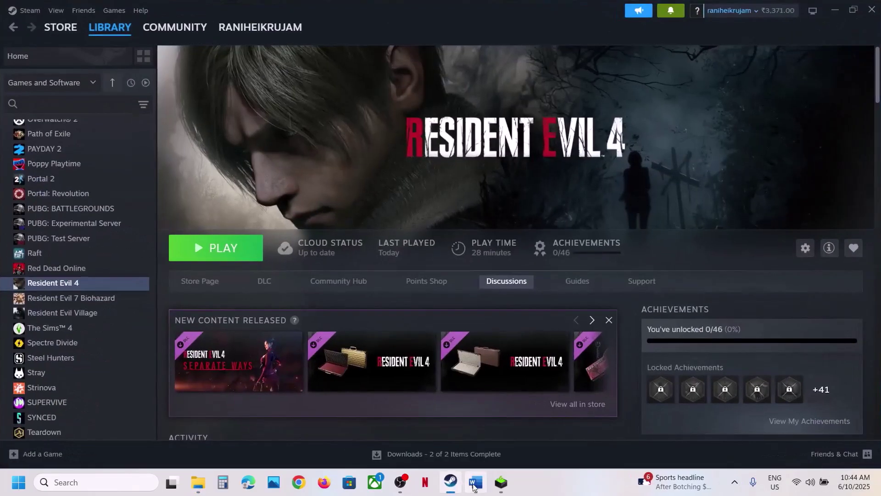
pyautogui.scroll(-5, 367, 332)
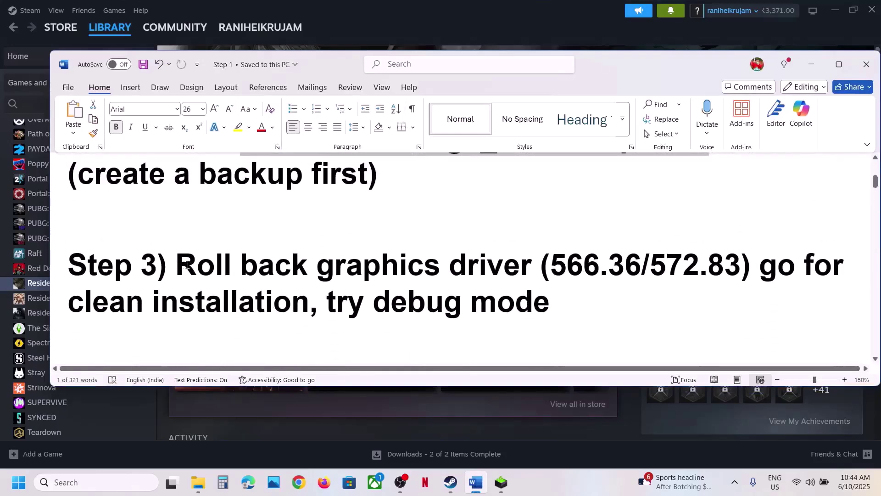
pyautogui.moveTo(176, 265); pyautogui.dragTo(486, 267)
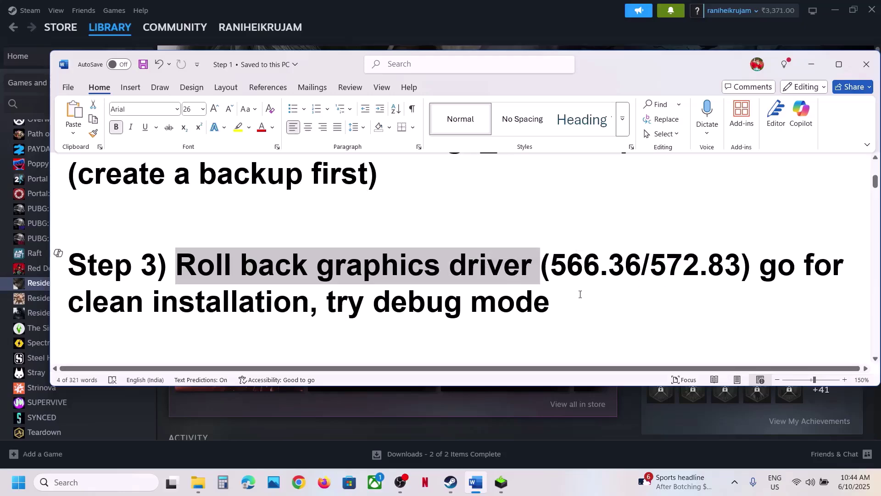
# Select the NVIDIA driver download link under Step 12 of the Word document and open a new tab in Chrome.
pyautogui.scroll(-12, 421, 285)
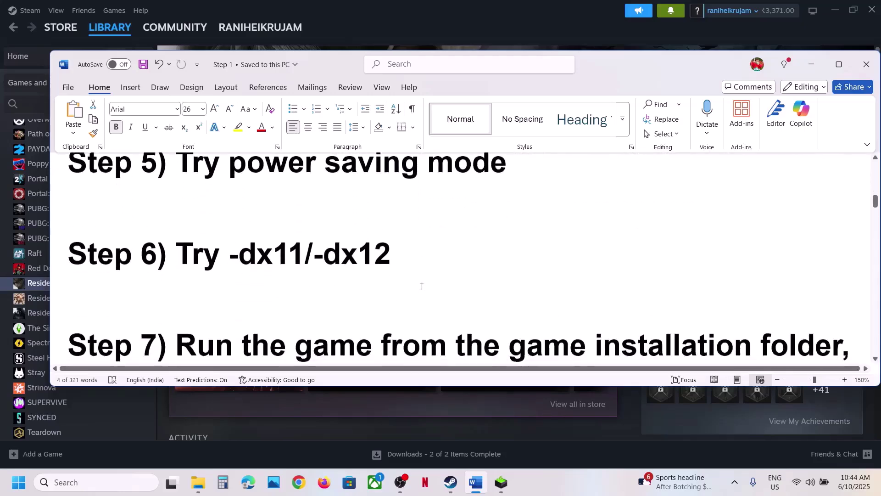
pyautogui.scroll(-12, 421, 286)
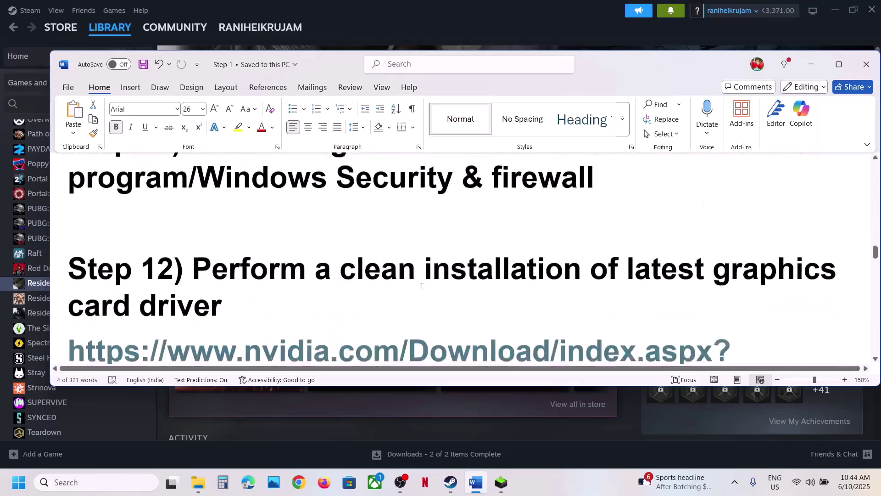
pyautogui.scroll(2, 421, 287)
pyautogui.tripleClick(253, 263)
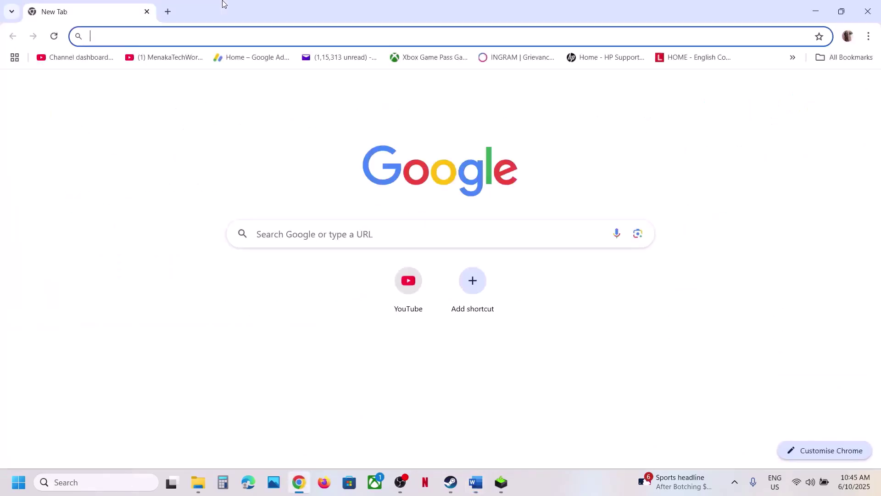
# On NVIDIA's drivers page, run the manual driver search for the GeForce RTX 3050 Laptop GPU, Windows 11, English (US).
pyautogui.scroll(-7, 160, 283)
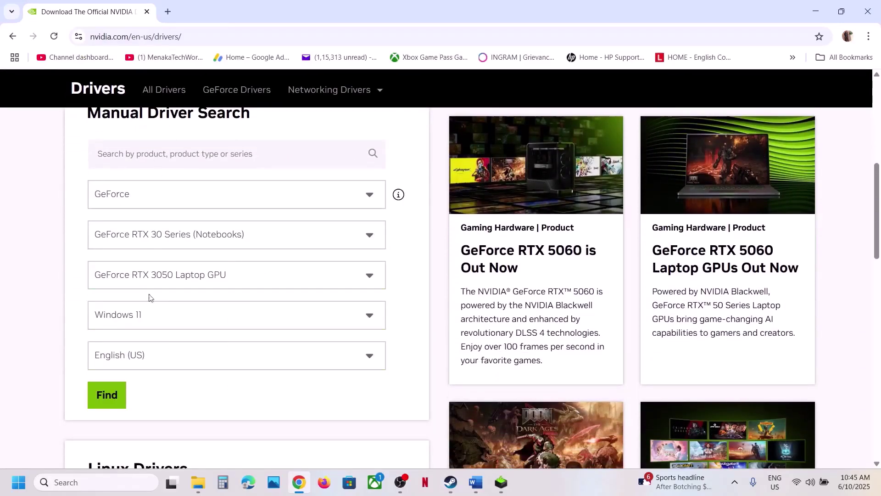
pyautogui.scroll(-1, 147, 316)
pyautogui.click(121, 338)
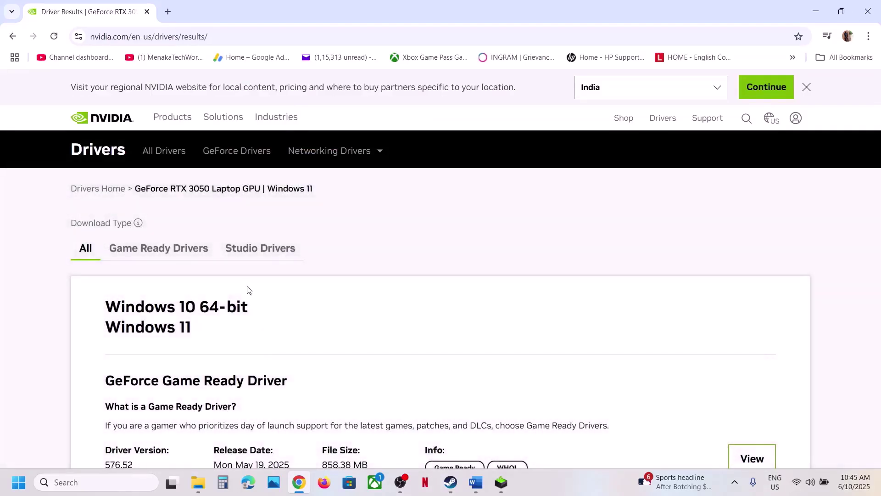
# Expand the list of more driver versions below the search results and look through the older releases.
pyautogui.scroll(-10, 257, 303)
pyautogui.scroll(2, 264, 334)
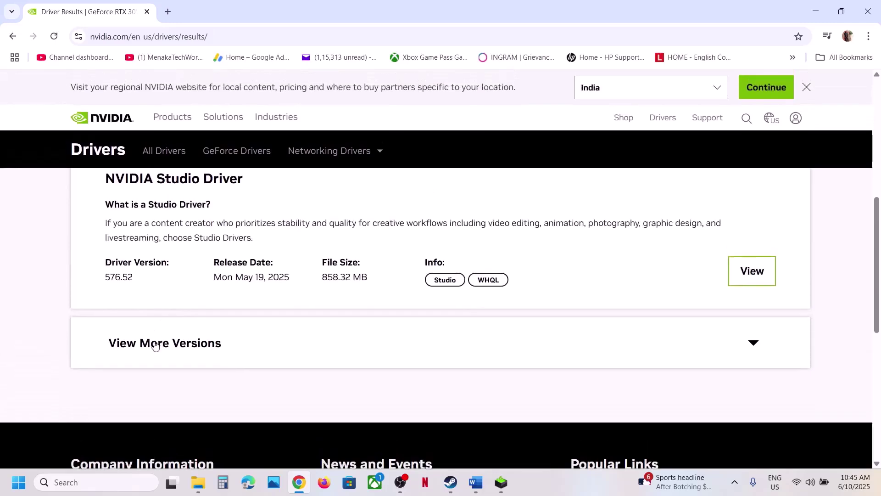
pyautogui.click(153, 347)
pyautogui.scroll(-5, 291, 298)
pyautogui.scroll(2, 296, 295)
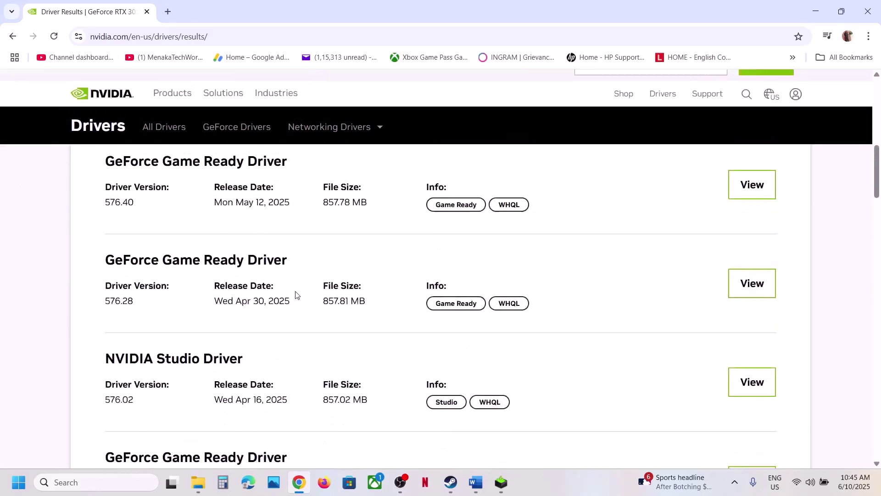
# Highlight driver version 566.36 in Step 3 of the Word document and return to the driver list in Chrome.
pyautogui.click(476, 482)
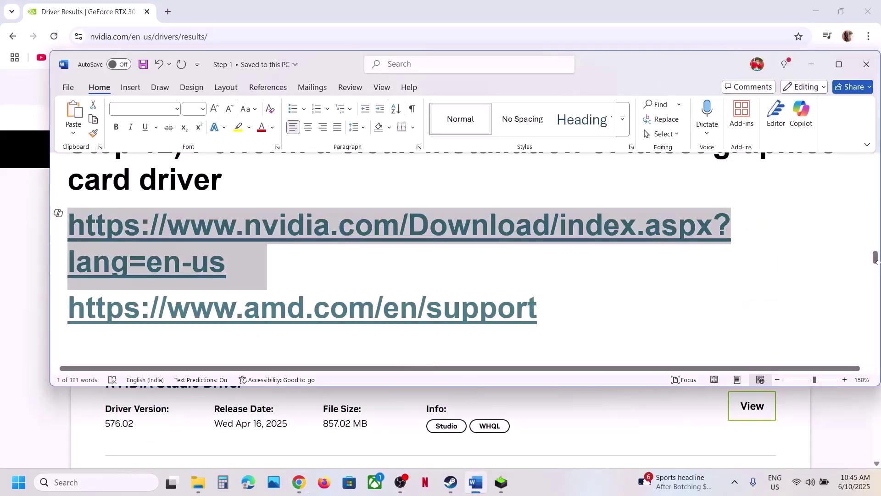
pyautogui.moveTo(876, 262); pyautogui.dragTo(874, 188)
pyautogui.moveTo(551, 229); pyautogui.dragTo(640, 233)
pyautogui.click(39, 364)
# Locate the 566.36 releases in the driver list and highlight the GeForce Game Ready Driver title and its version number.
pyautogui.scroll(-15, 312, 363)
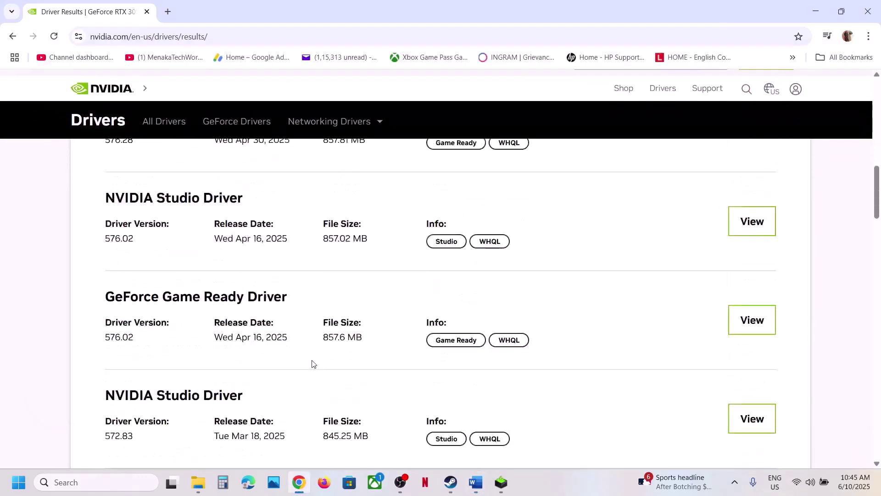
pyautogui.scroll(-7, 312, 364)
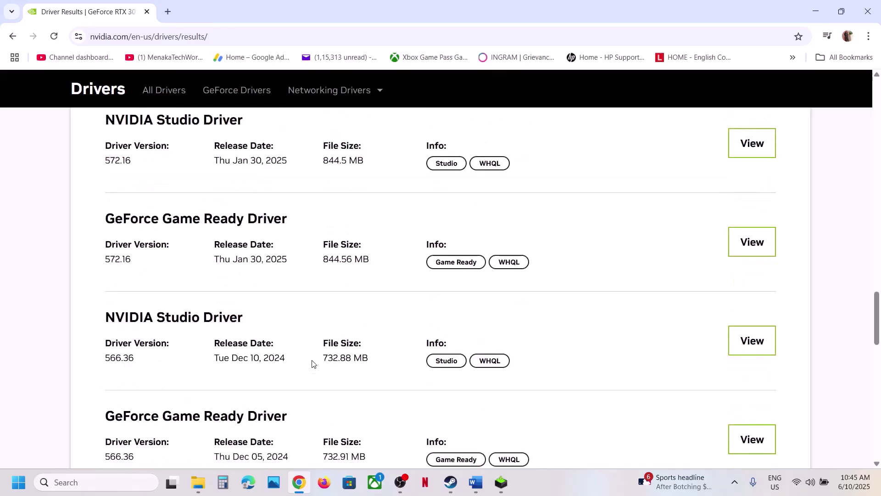
pyautogui.scroll(3, 307, 362)
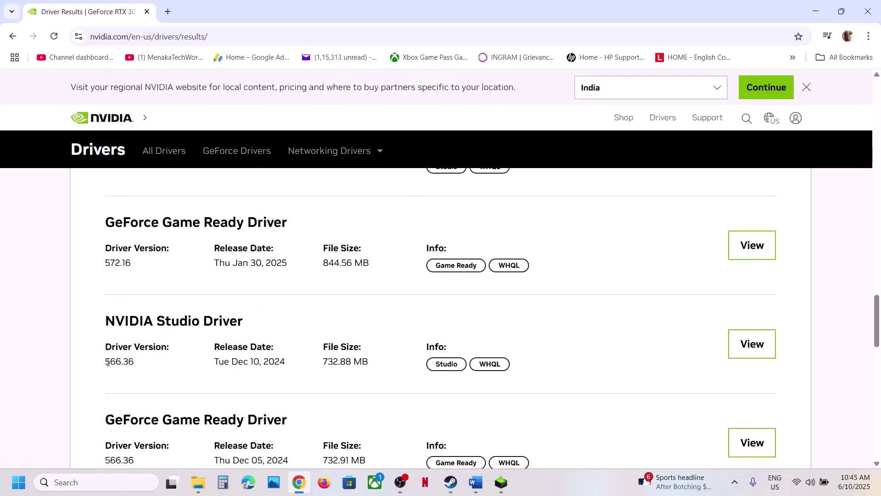
pyautogui.moveTo(111, 364); pyautogui.dragTo(129, 363)
pyautogui.scroll(-3, 155, 378)
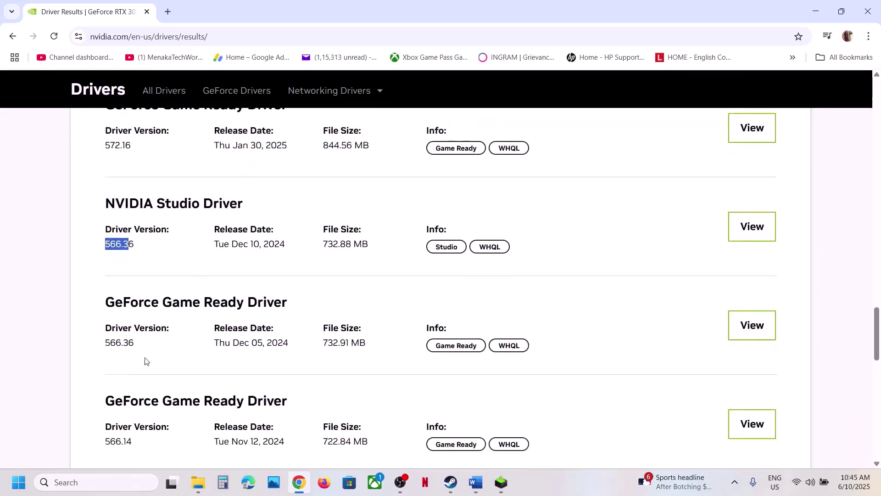
pyautogui.click(109, 347)
pyautogui.moveTo(109, 343); pyautogui.dragTo(141, 346)
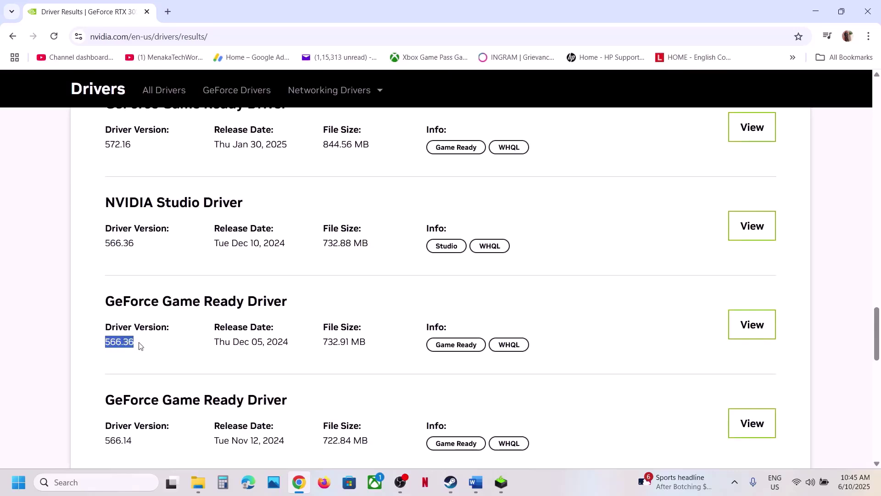
pyautogui.moveTo(106, 308); pyautogui.dragTo(304, 305)
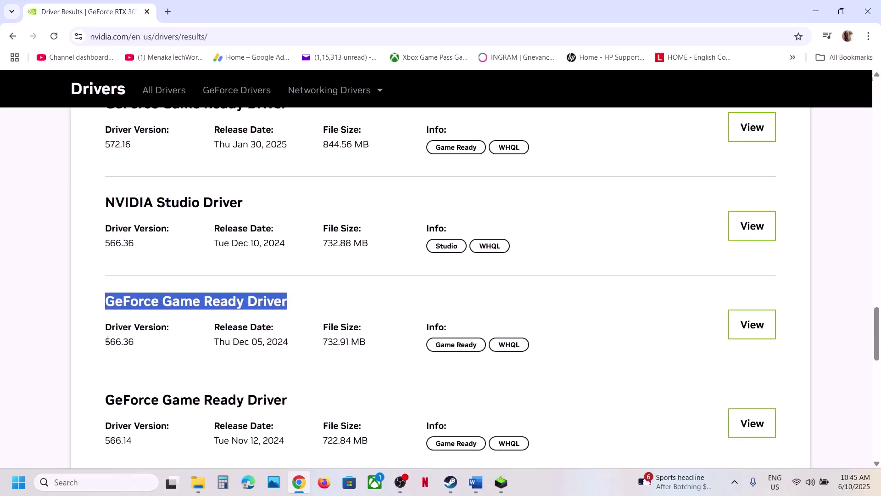
pyautogui.moveTo(106, 340); pyautogui.dragTo(141, 343)
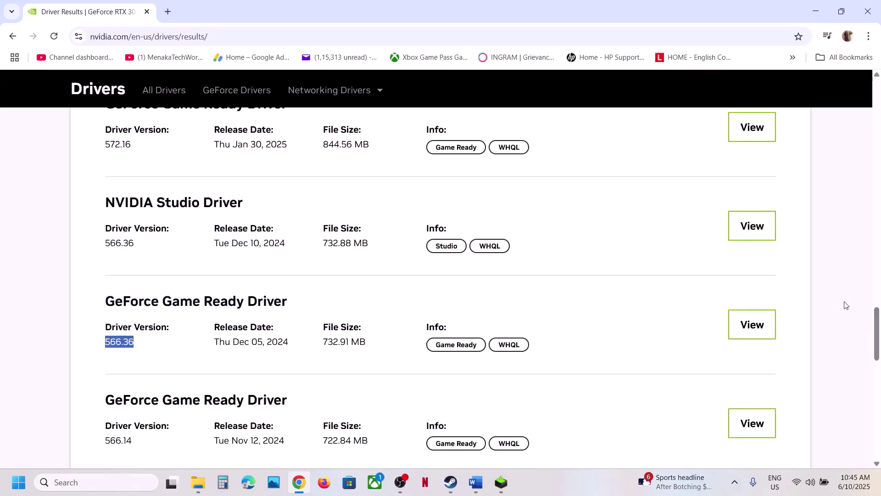
# Open the GeForce Game Ready Driver 566.36 page, start its download, and check it in the recent download history.
pyautogui.click(764, 326)
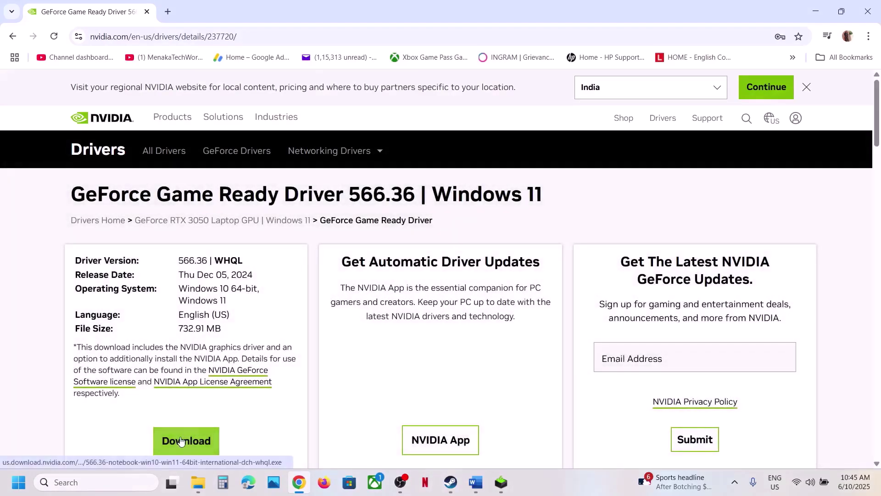
pyautogui.click(181, 441)
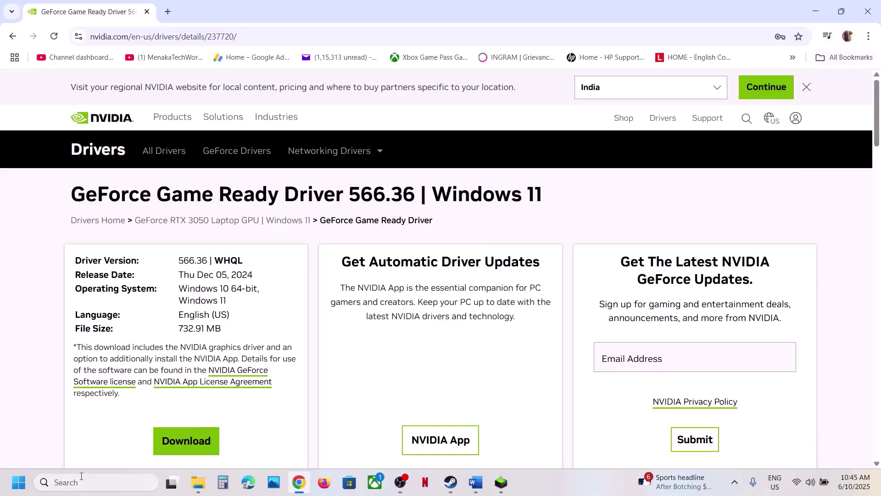
pyautogui.click(174, 448)
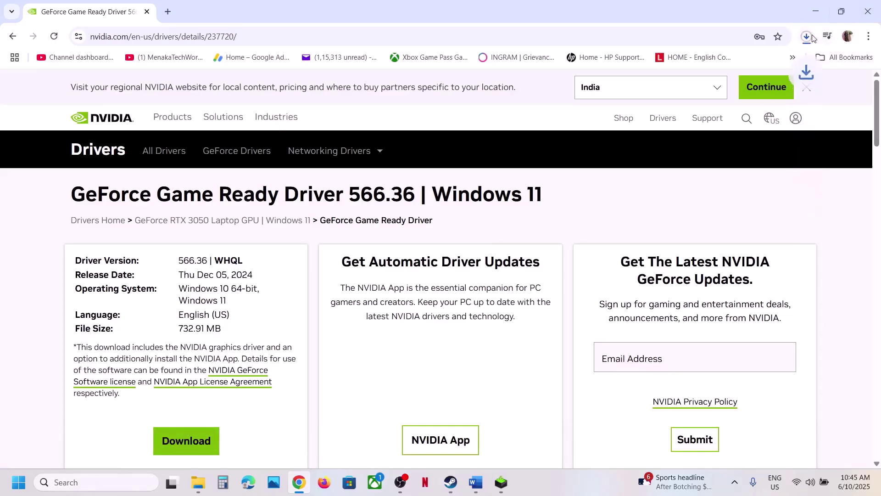
pyautogui.click(807, 38)
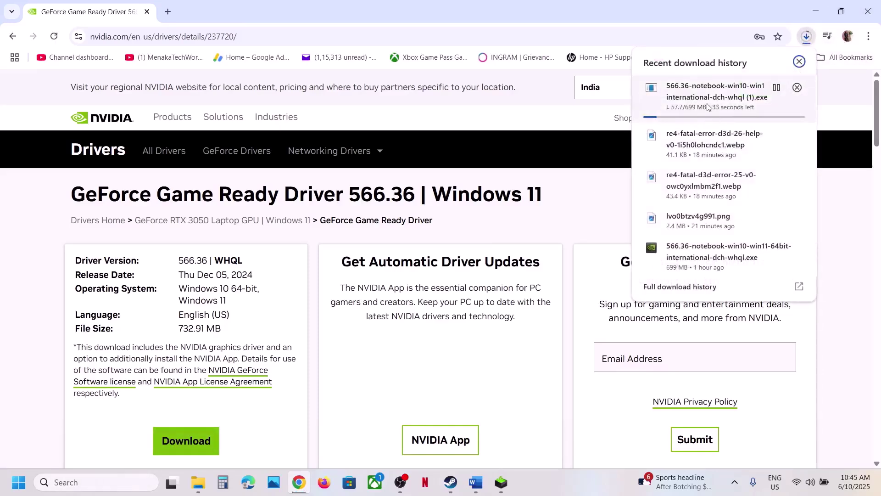
pyautogui.click(500, 124)
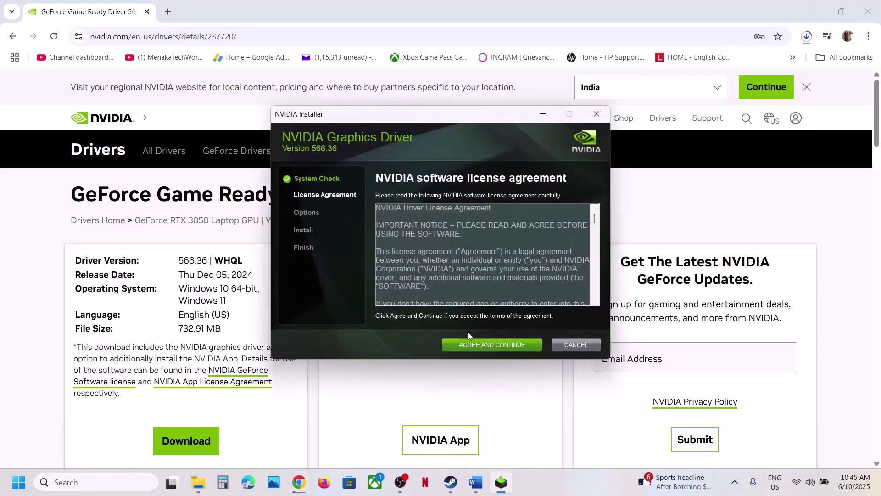
# In the NVIDIA installer, accept the license, choose Custom (Advanced) with Perform a clean installation enabled, and go back to Chrome.
pyautogui.click(475, 345)
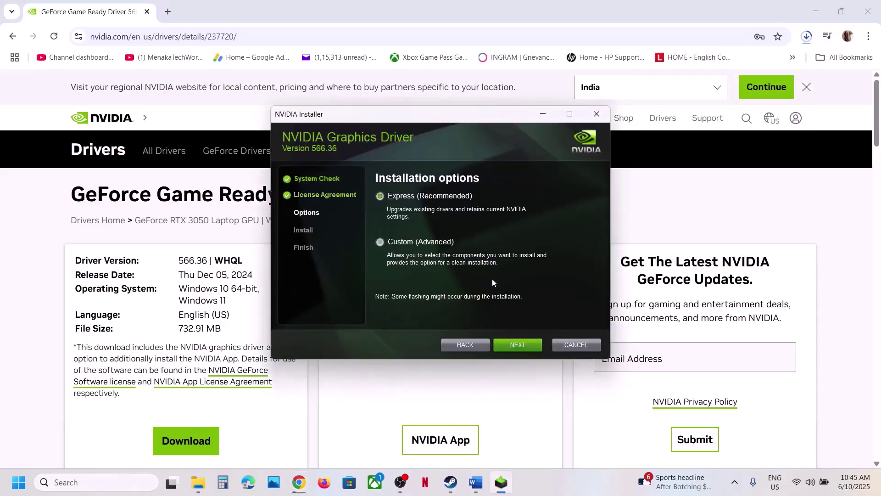
pyautogui.click(380, 242)
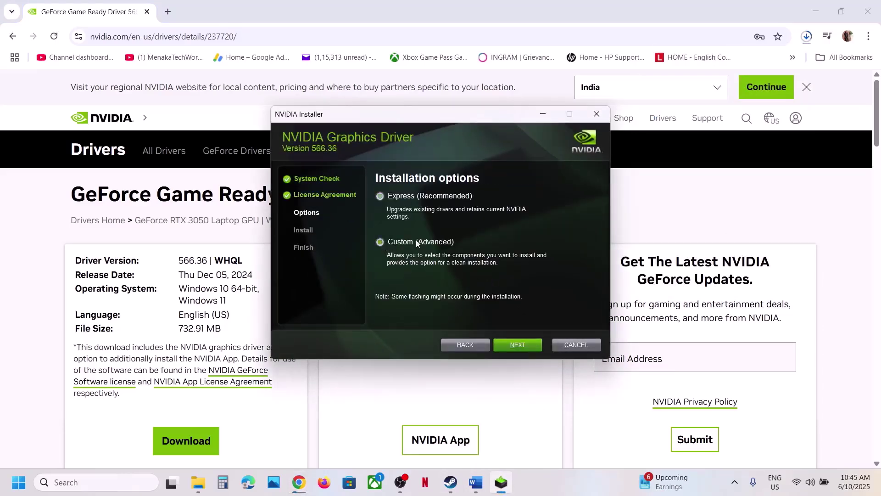
pyautogui.click(517, 343)
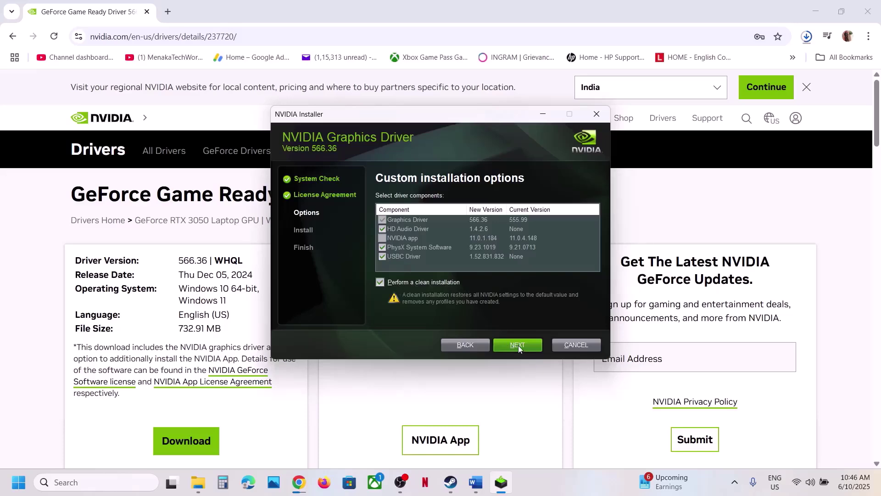
pyautogui.click(447, 388)
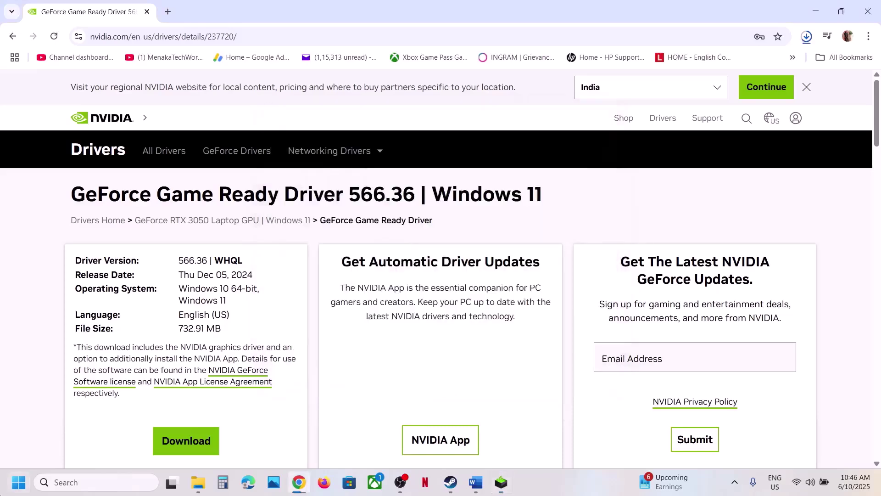
# Show the Restart option among the Windows power choices and close them without restarting.
pyautogui.click(2, 489)
pyautogui.click(334, 444)
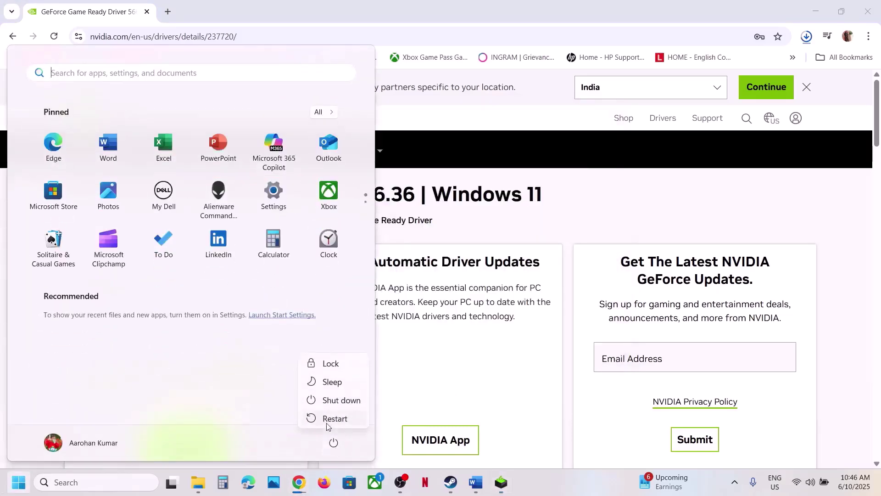
pyautogui.click(530, 400)
pyautogui.click(526, 426)
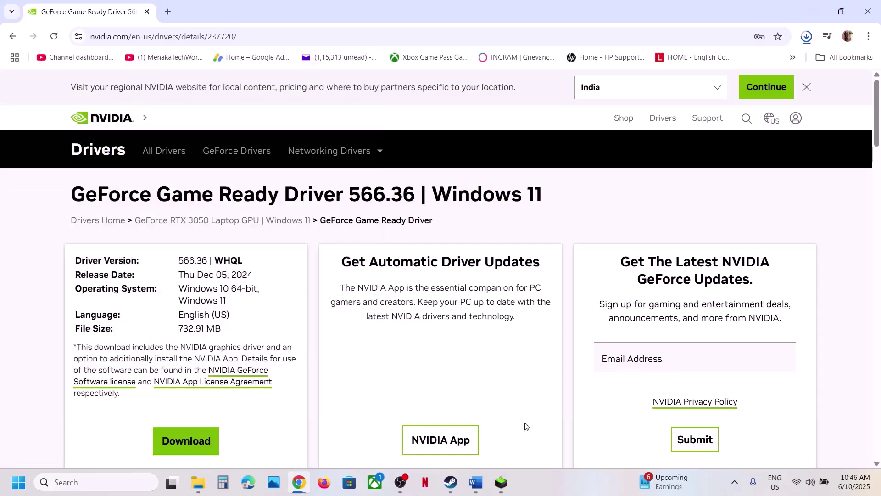
# Bring the Word document up over Steam and highlight the alternative driver version 572.83 in Step 3.
pyautogui.click(451, 483)
pyautogui.click(475, 483)
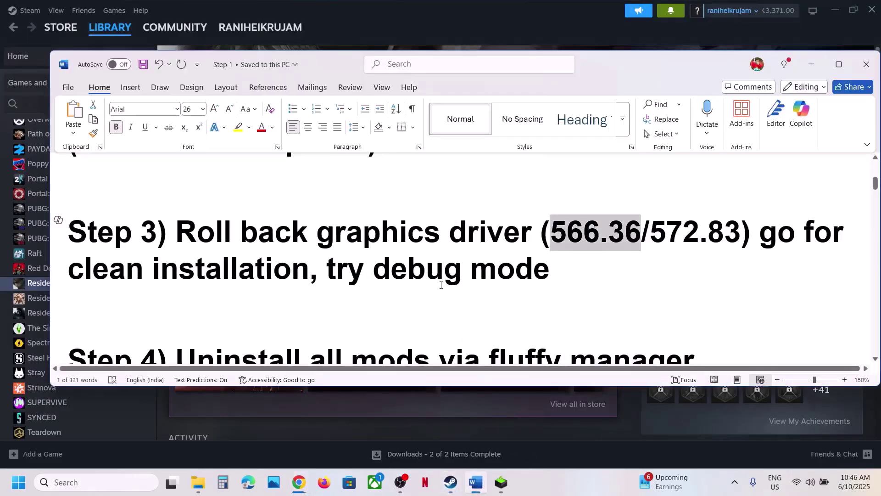
pyautogui.moveTo(659, 237); pyautogui.dragTo(729, 236)
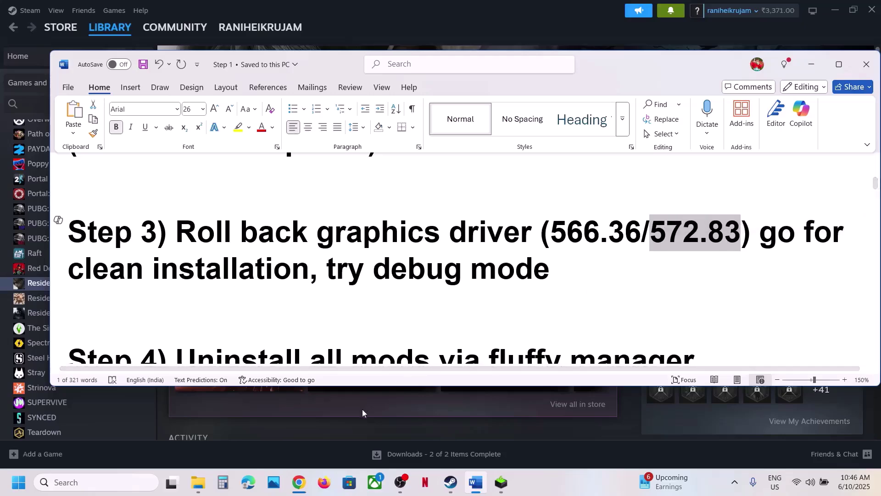
# Return to the NVIDIA driver results in Chrome and expand the older versions to reach the 572.83 releases.
pyautogui.click(299, 482)
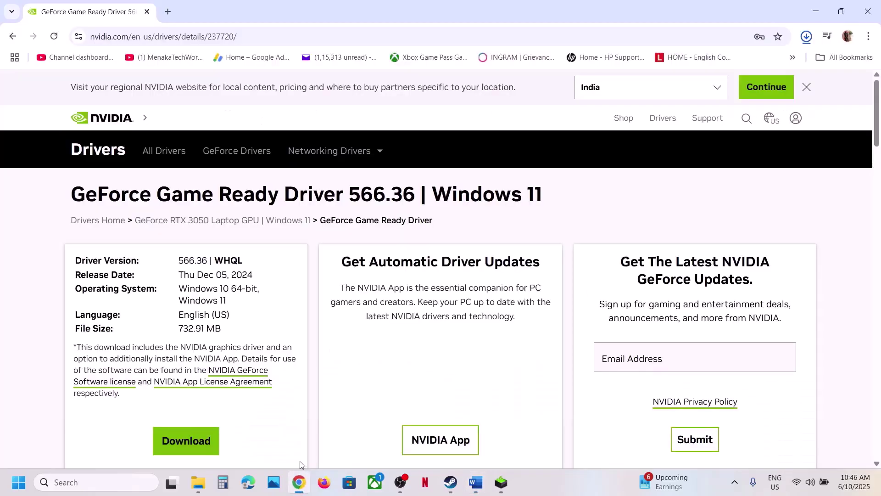
pyautogui.click(13, 37)
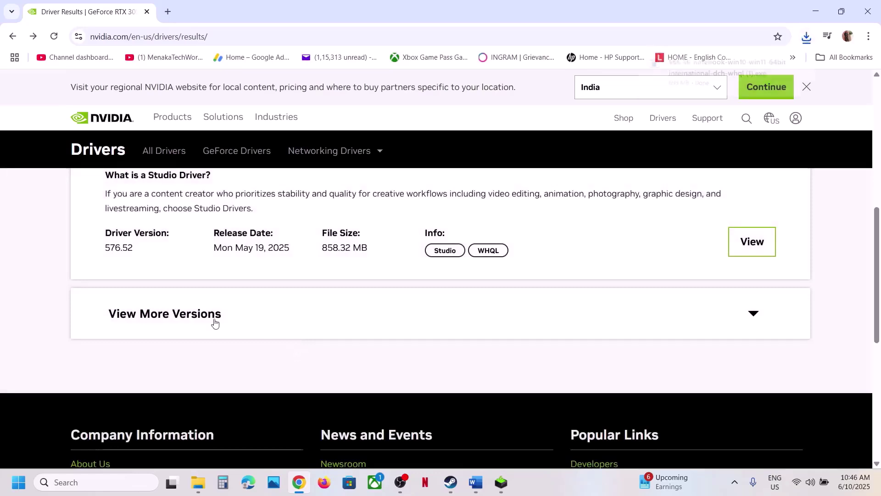
pyautogui.click(214, 323)
pyautogui.scroll(-8, 248, 331)
pyautogui.scroll(-6, 263, 338)
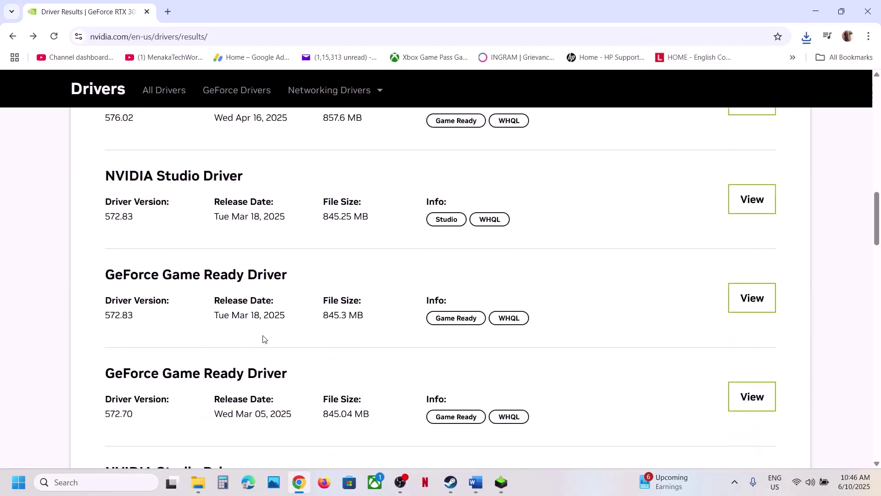
# Highlight the 572.83 version number of the GeForce Game Ready Driver and bring the NVIDIA installer window back up.
pyautogui.click(476, 482)
pyautogui.click(476, 482)
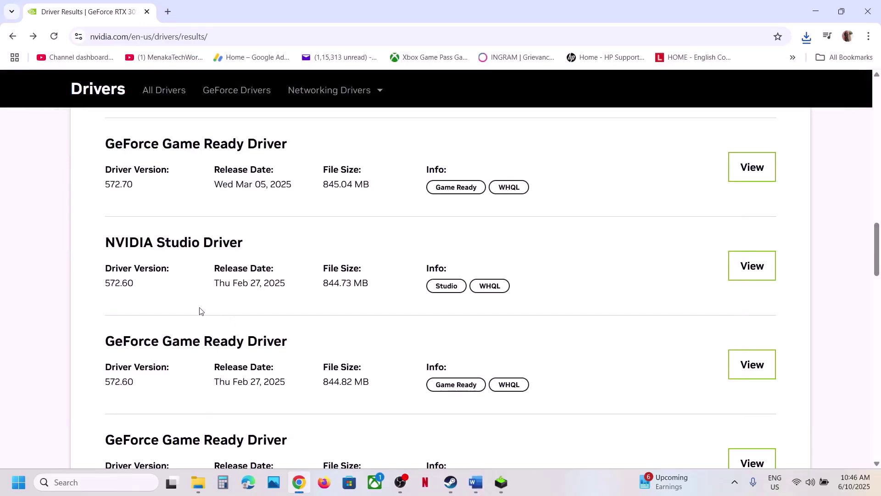
pyautogui.scroll(5, 193, 334)
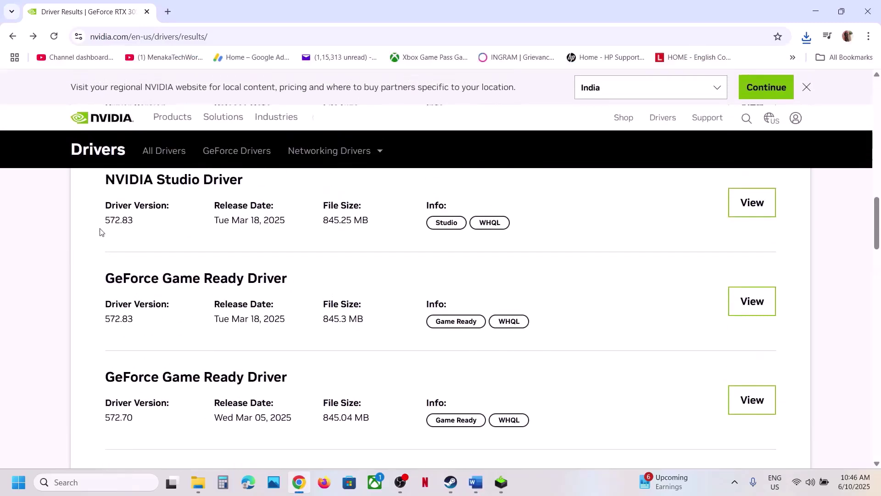
pyautogui.doubleClick(106, 320)
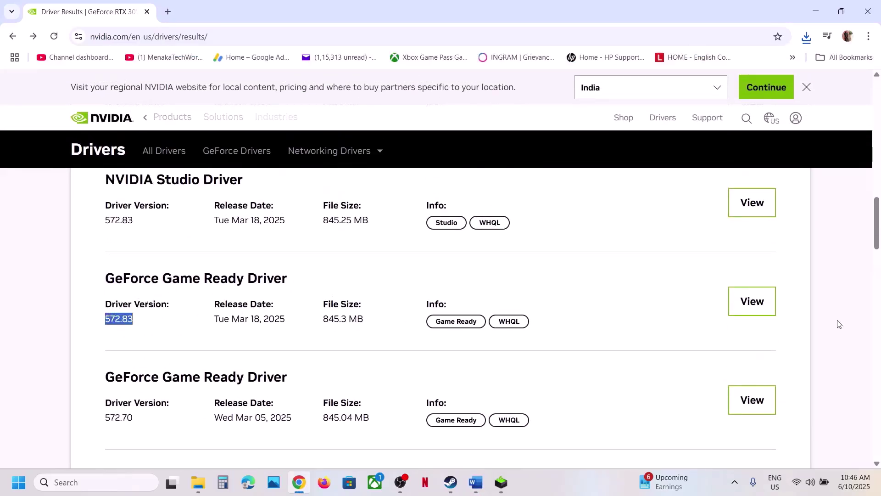
pyautogui.click(501, 482)
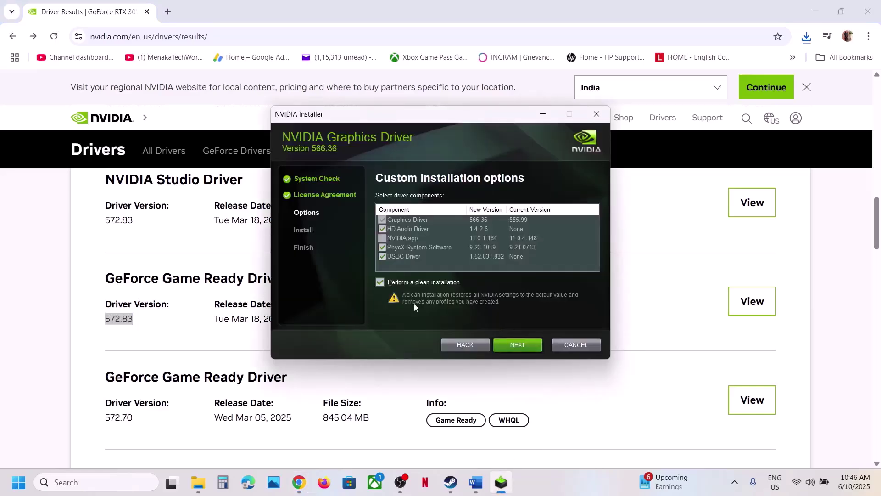
# Switch to the Word document and highlight "try debug mode" in Step 3.
pyautogui.click(97, 360)
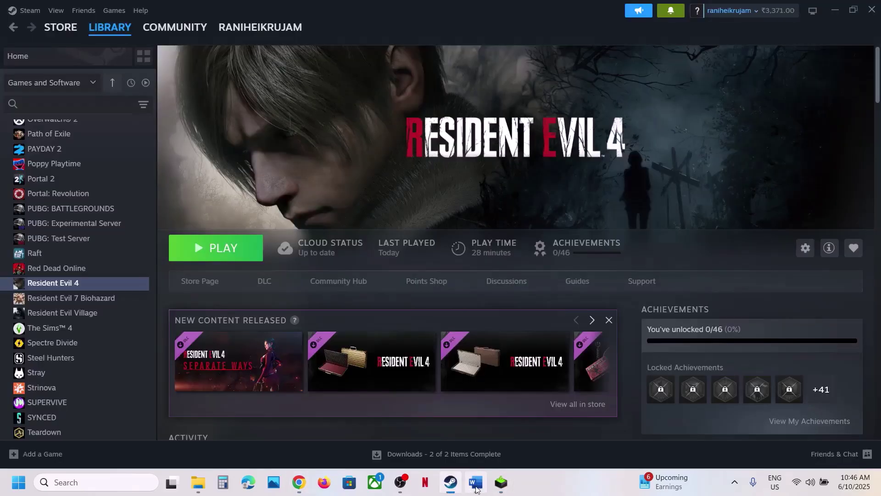
pyautogui.click(475, 481)
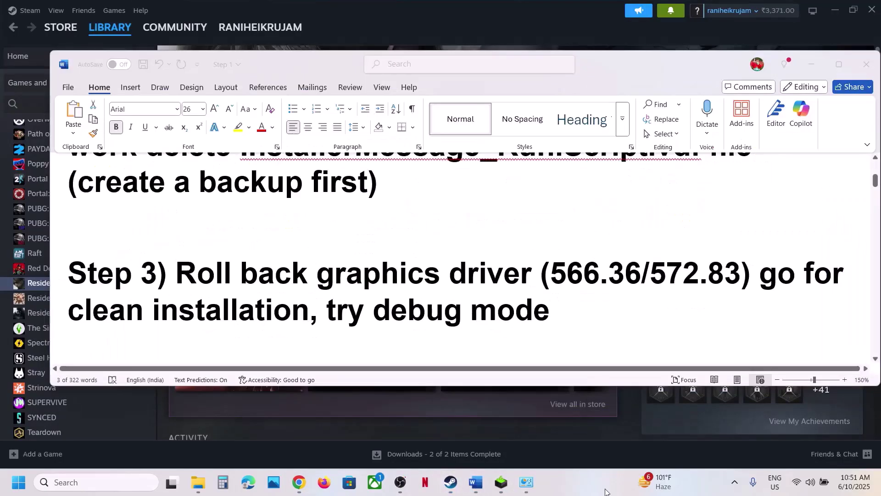
pyautogui.moveTo(331, 304); pyautogui.dragTo(541, 299)
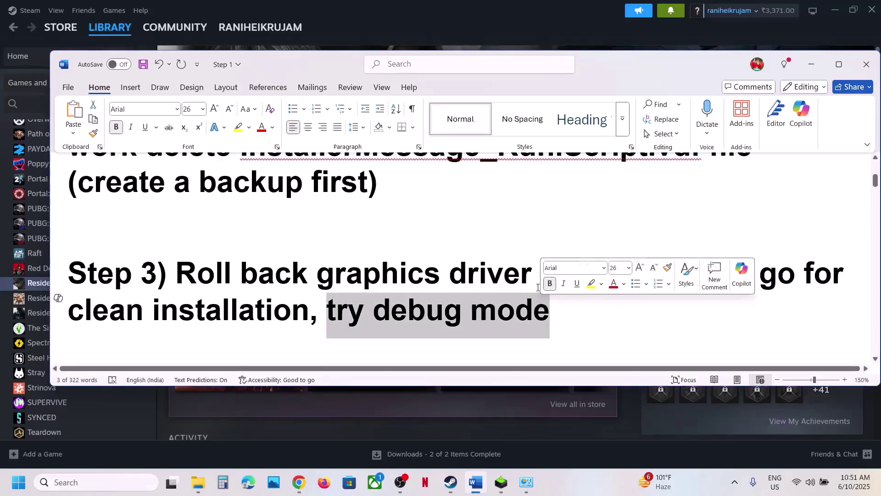
# Open NVIDIA Control Panel from the desktop, accept its software license agreement and maximize the window.
pyautogui.press('super+d')
pyautogui.rightClick(406, 232)
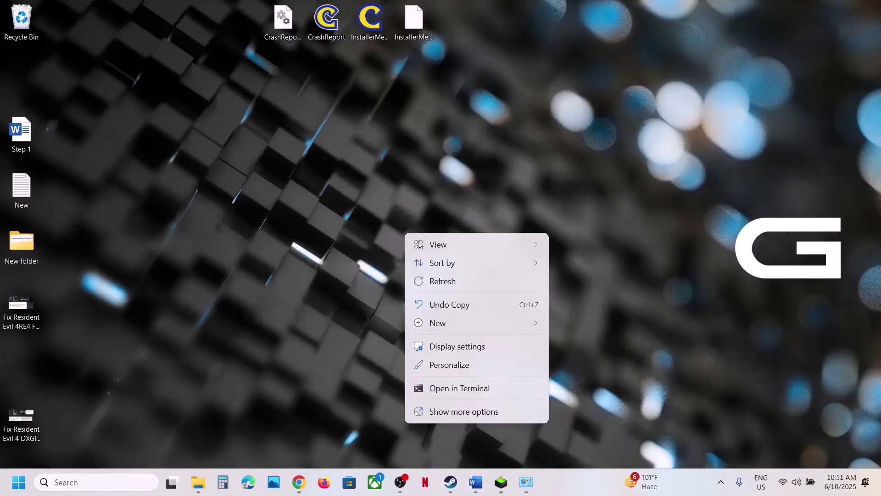
pyautogui.click(453, 411)
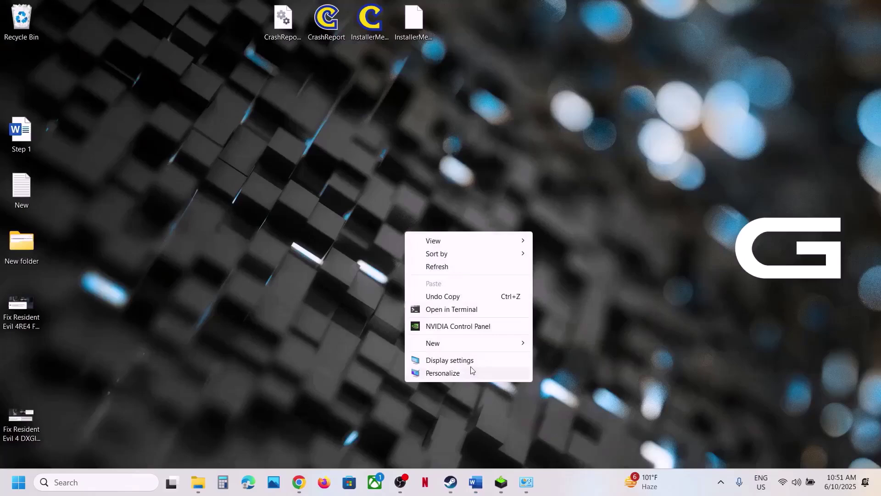
pyautogui.click(438, 327)
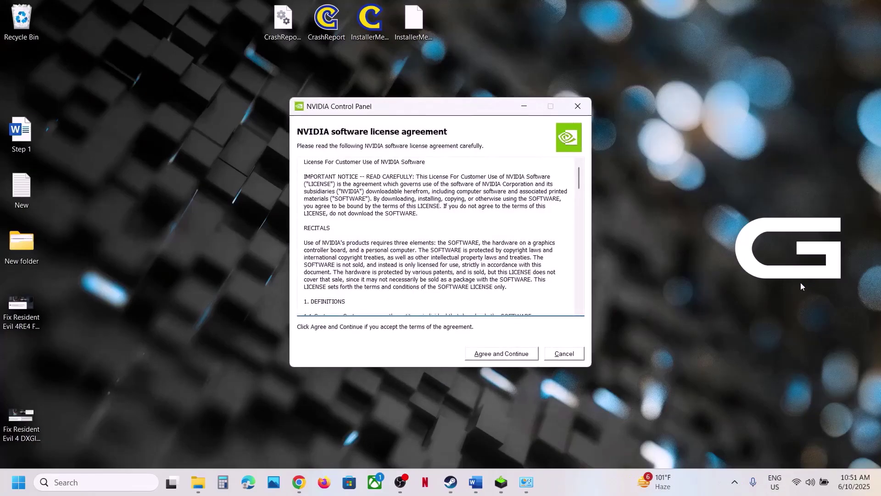
pyautogui.click(501, 350)
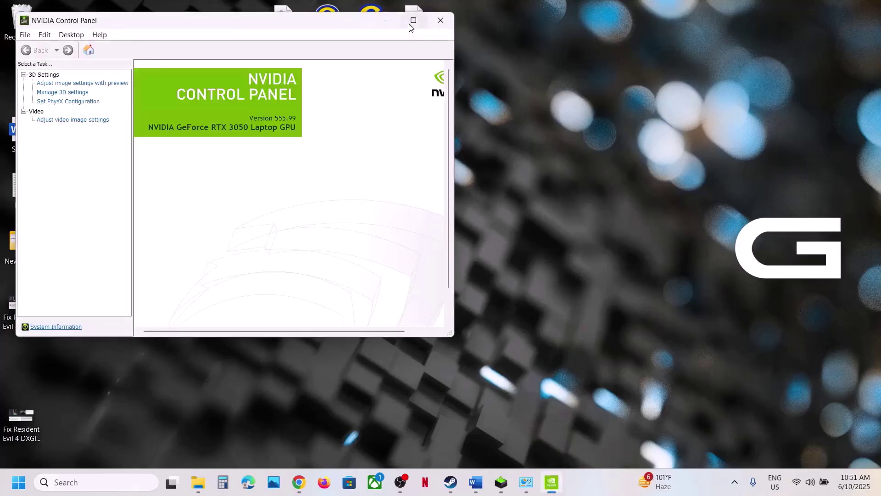
pyautogui.click(410, 24)
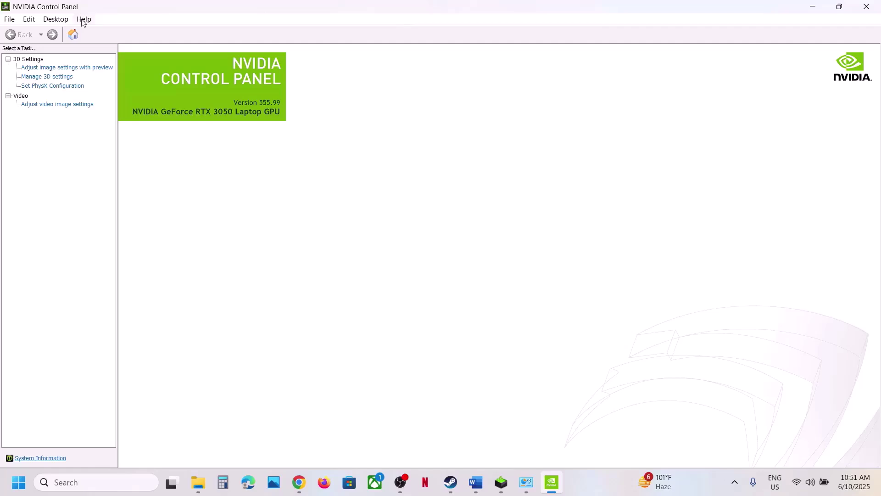
# Choose Debug Mode in NVIDIA Control Panel, then look at the option again.
pyautogui.click(84, 21)
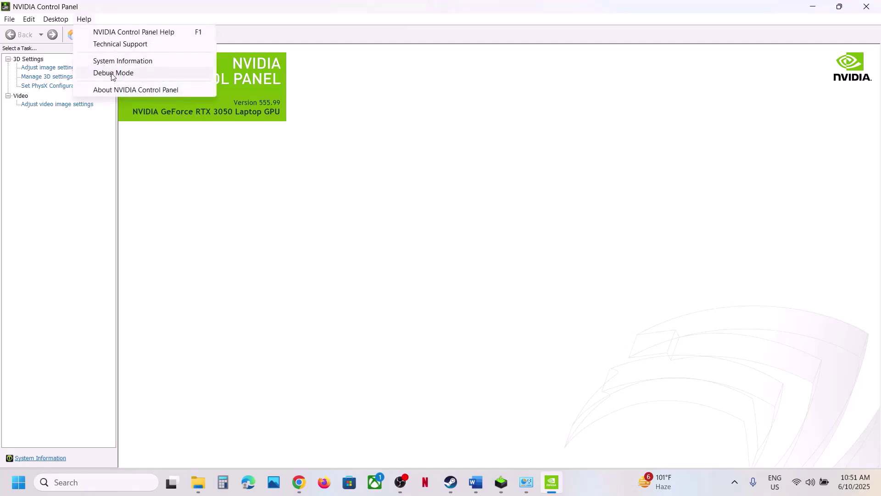
pyautogui.click(117, 75)
pyautogui.click(85, 21)
pyautogui.click(243, 234)
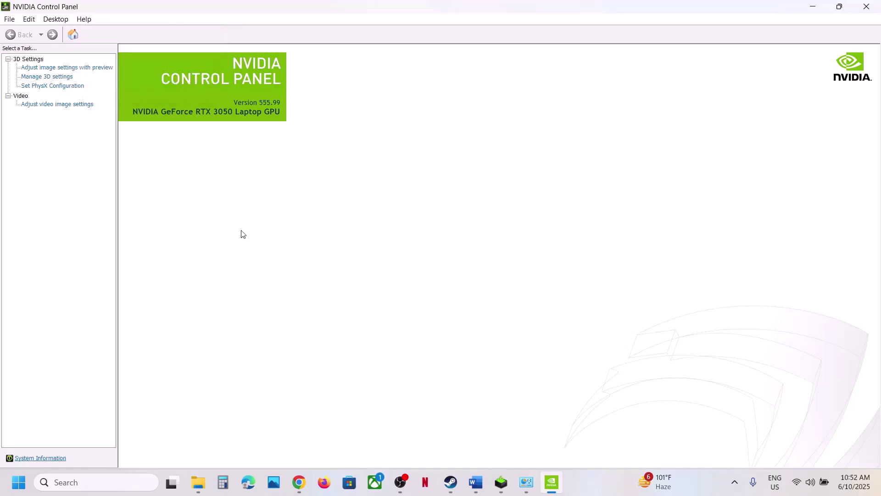
# Go through Steps 4 and 5 in the Word document, highlighting "Try power saving mode", and return to Steam.
pyautogui.click(612, 483)
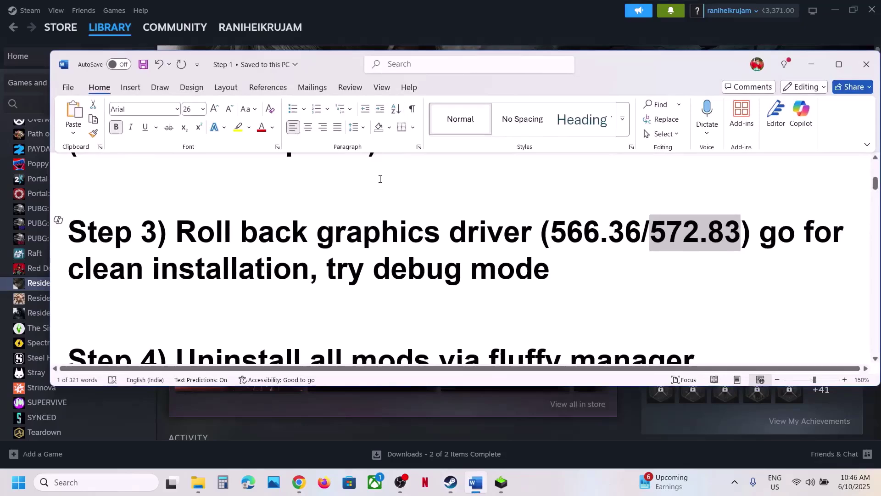
pyautogui.scroll(-2, 413, 294)
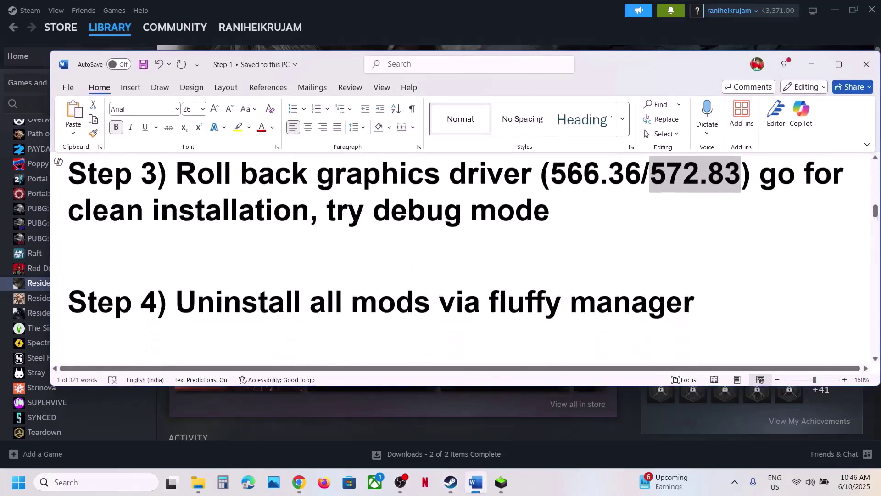
pyautogui.moveTo(192, 278); pyautogui.dragTo(596, 295)
pyautogui.scroll(-2, 159, 250)
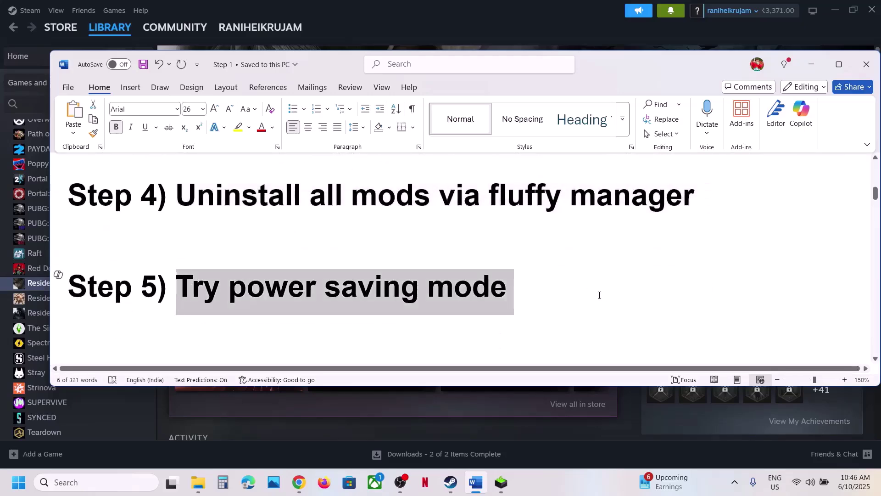
pyautogui.click(512, 16)
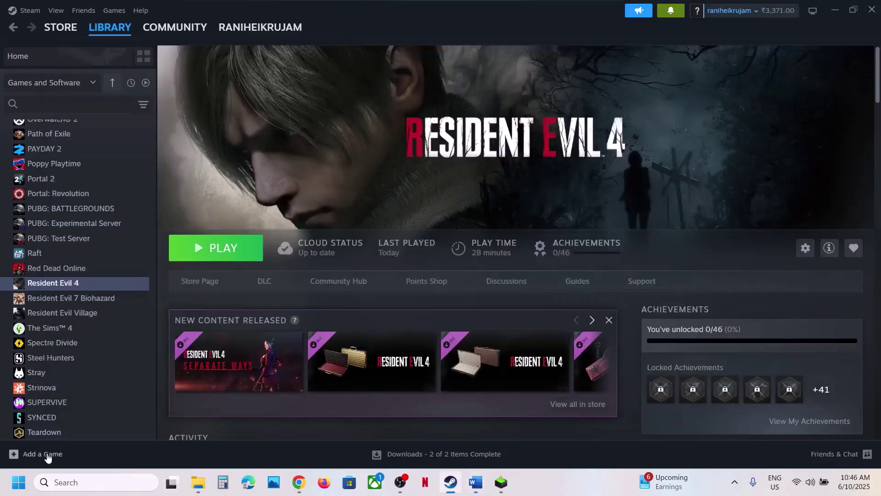
# Find and open the Windows Control Panel and go to Power Options under Hardware and Sound.
pyautogui.click(87, 483)
pyautogui.write('control')
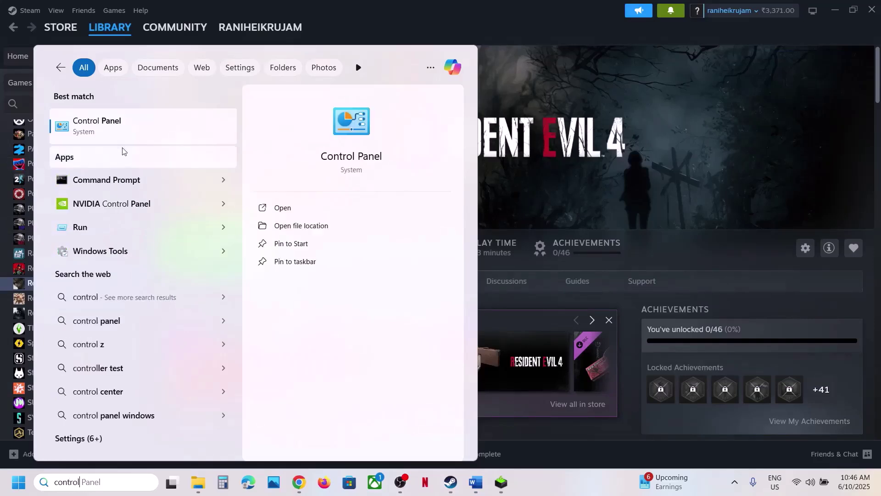
pyautogui.press('Return')
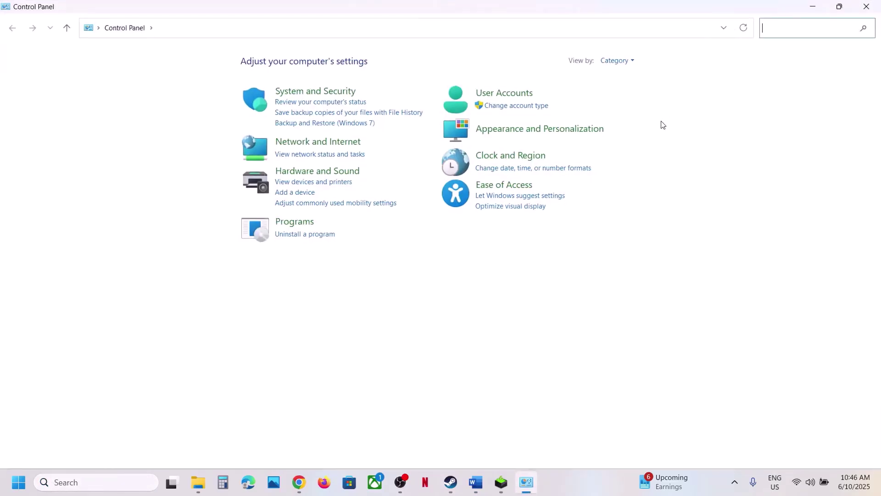
pyautogui.click(329, 172)
pyautogui.click(168, 155)
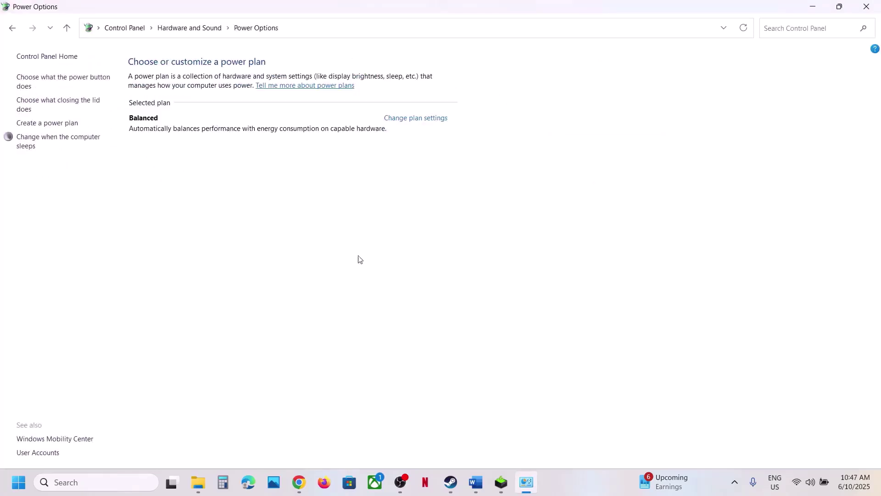
# View the Power Saver.jpg image showing the Power saver plan, then close it.
pyautogui.click(578, 487)
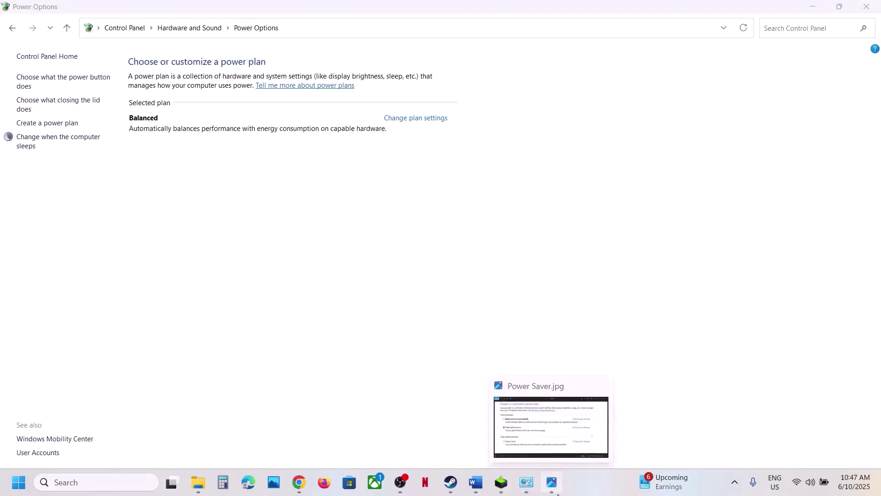
pyautogui.click(552, 427)
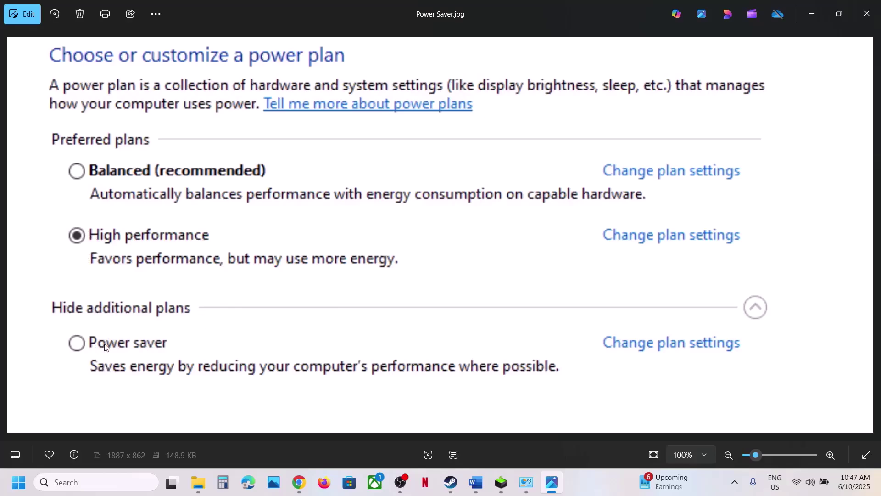
pyautogui.click(869, 15)
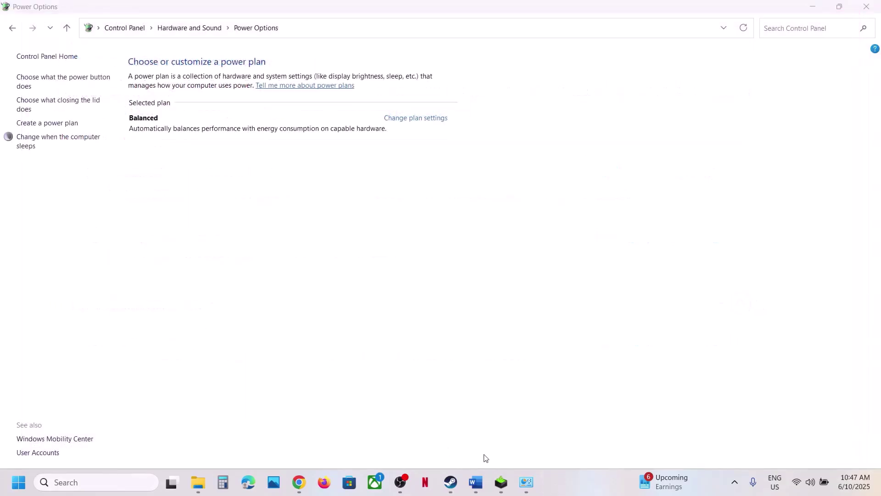
# Return to the Word document and highlight the start of Step 6 about -dx11/-dx12.
pyautogui.click(477, 484)
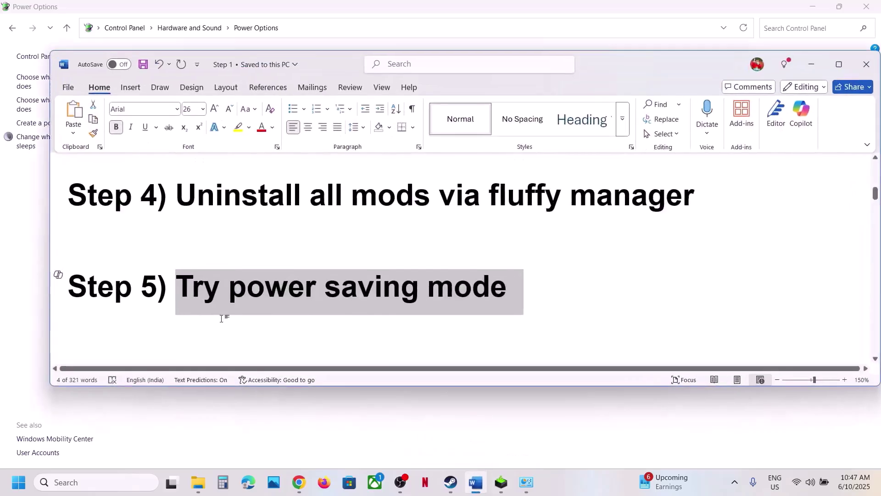
pyautogui.scroll(-3, 220, 299)
pyautogui.scroll(1, 220, 289)
pyautogui.moveTo(226, 290); pyautogui.dragTo(74, 243)
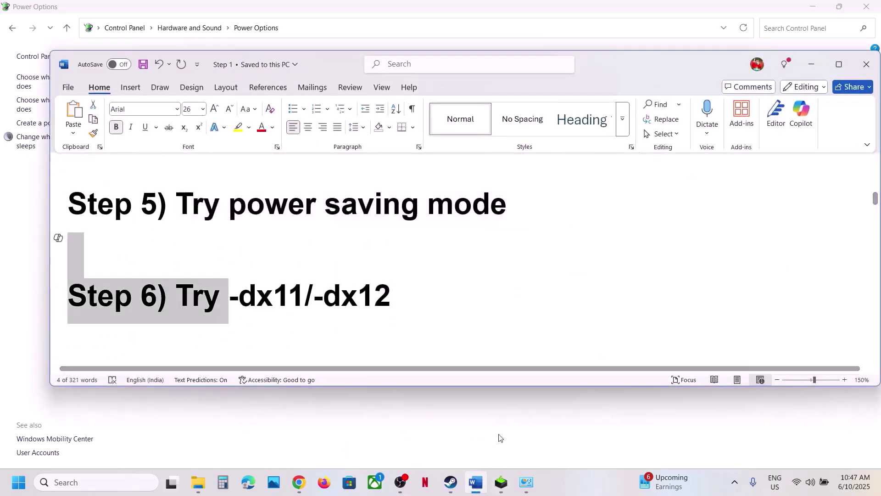
# Open Resident Evil 4's properties in Steam and enter -dx11 as the launch option.
pyautogui.click(452, 487)
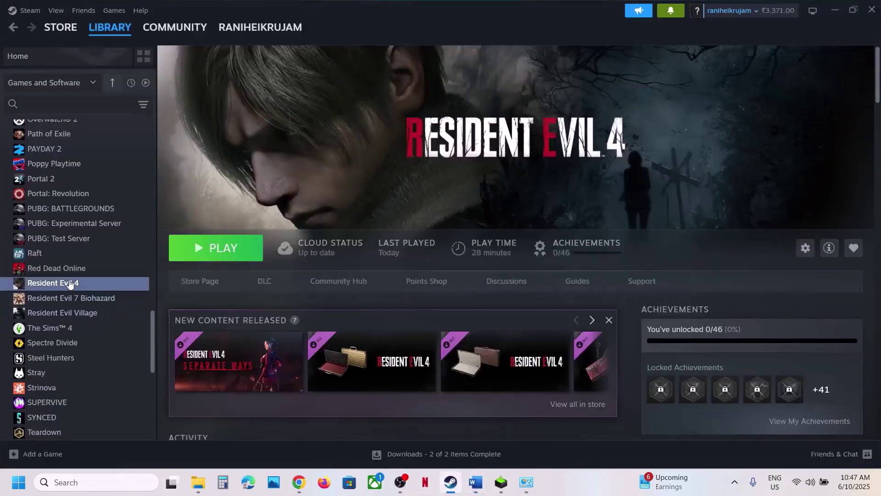
pyautogui.rightClick(70, 282)
pyautogui.click(105, 372)
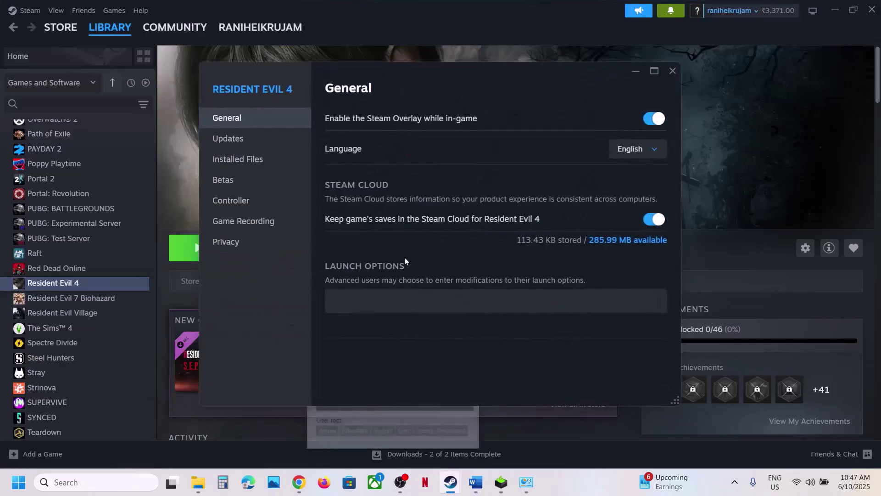
pyautogui.click(370, 295)
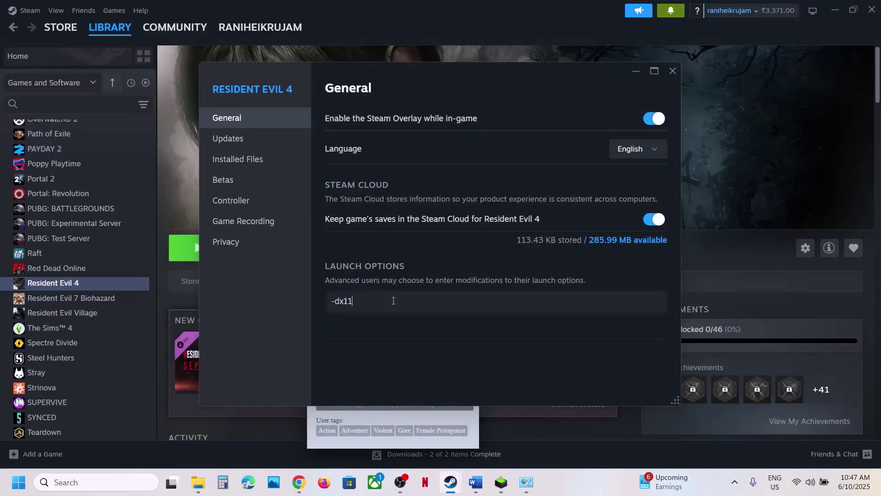
# Replace the Resident Evil 4 launch option with -dx12.
pyautogui.hotkey('ctrl', 'a')
pyautogui.press('BackSpace')
pyautogui.write('-dx12')
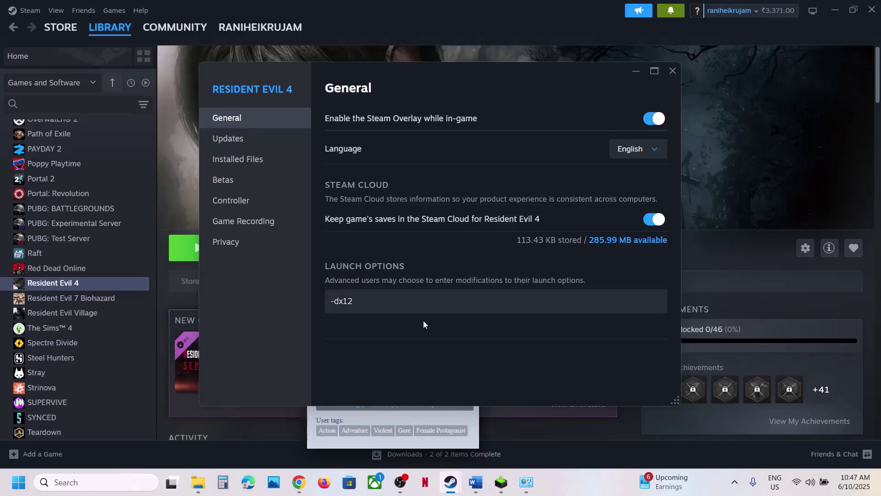
# Clear the Resident Evil 4 launch options and close the game's properties.
pyautogui.hotkey('ctrl', 'a')
pyautogui.press('BackSpace')
pyautogui.click(673, 71)
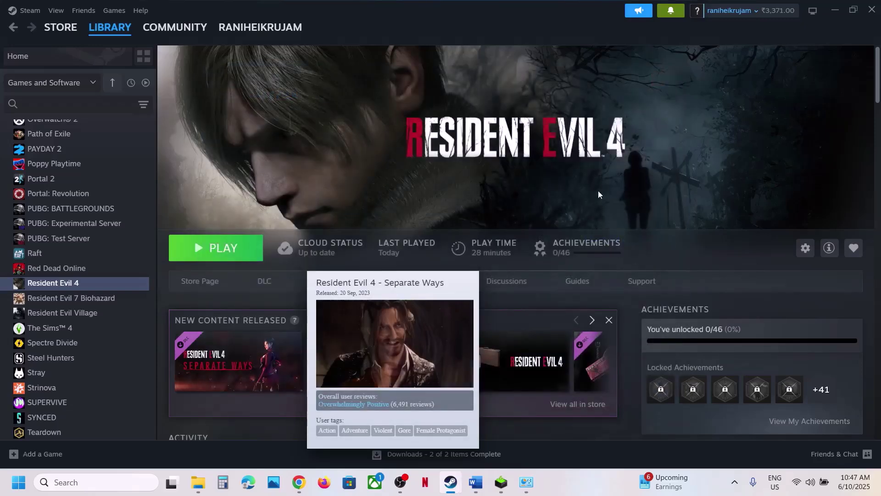
# Highlight "Run the game from the game installation folder" in Step 7 of the Word document and return to Steam.
pyautogui.click(478, 481)
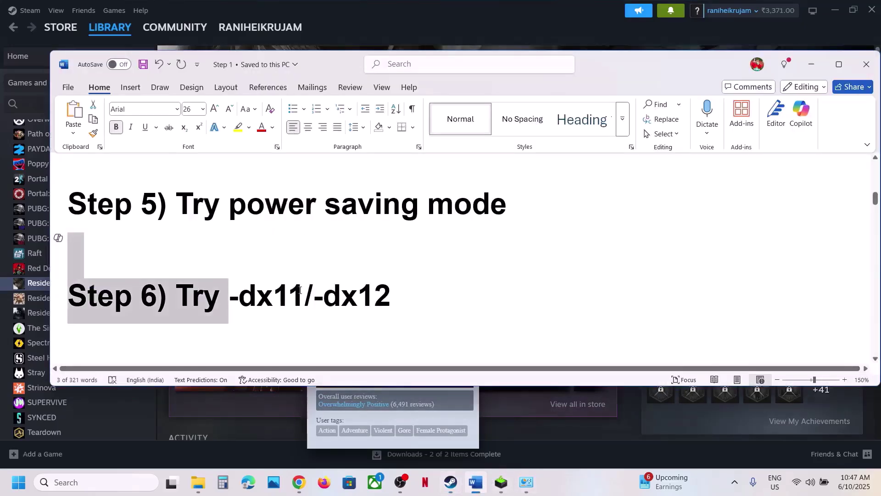
pyautogui.scroll(-3, 299, 289)
pyautogui.moveTo(178, 264); pyautogui.dragTo(842, 264)
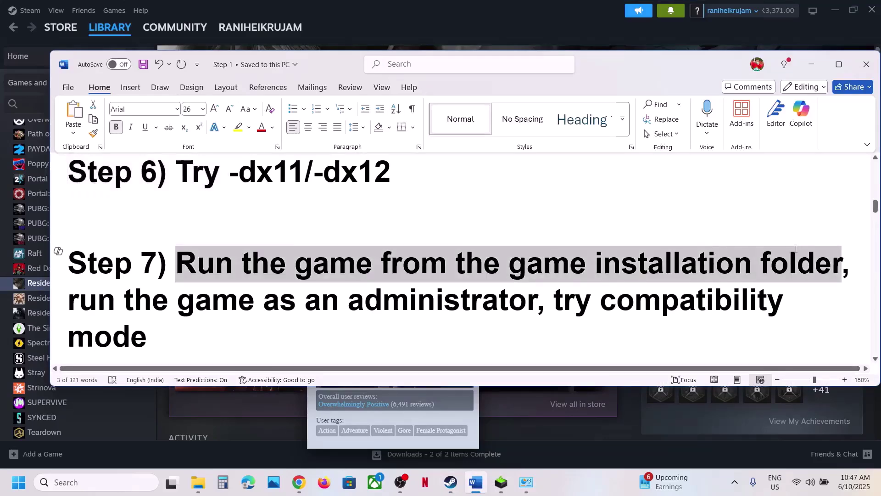
pyautogui.click(476, 16)
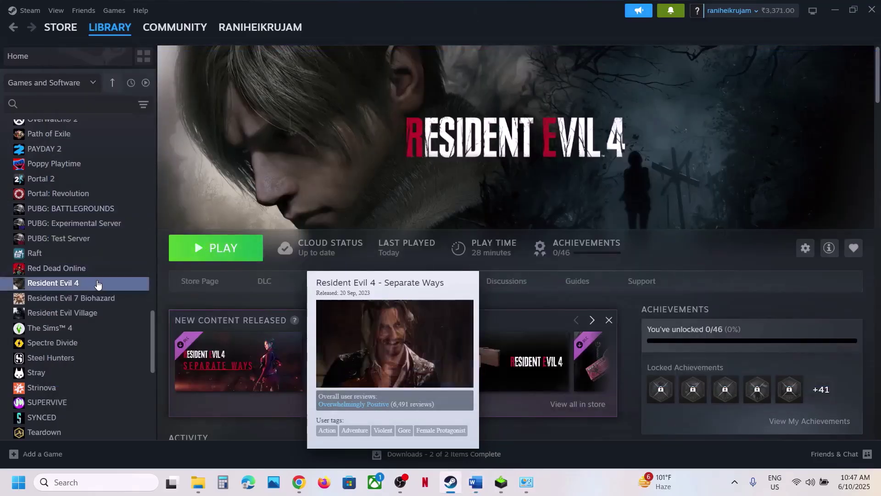
# Browse Resident Evil 4's local files from the Steam library to open its installation folder.
pyautogui.press('Up')
pyautogui.click(77, 284)
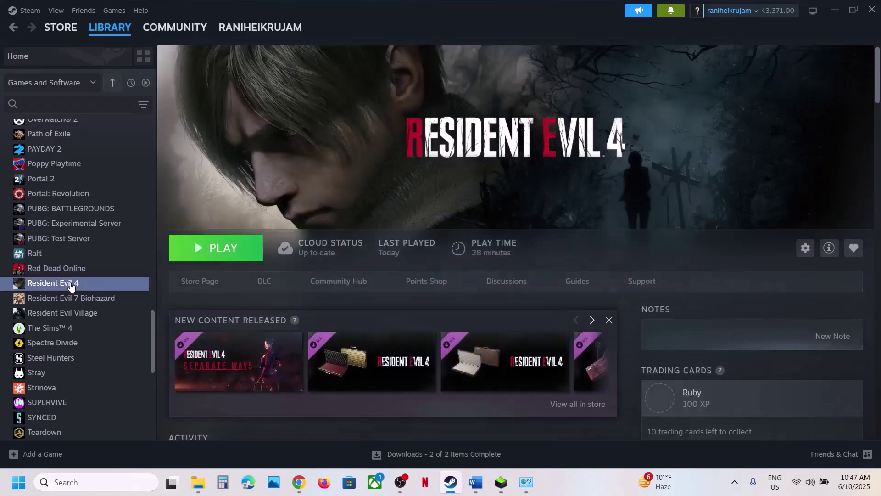
pyautogui.rightClick(77, 285)
pyautogui.moveTo(98, 352)
pyautogui.click(209, 374)
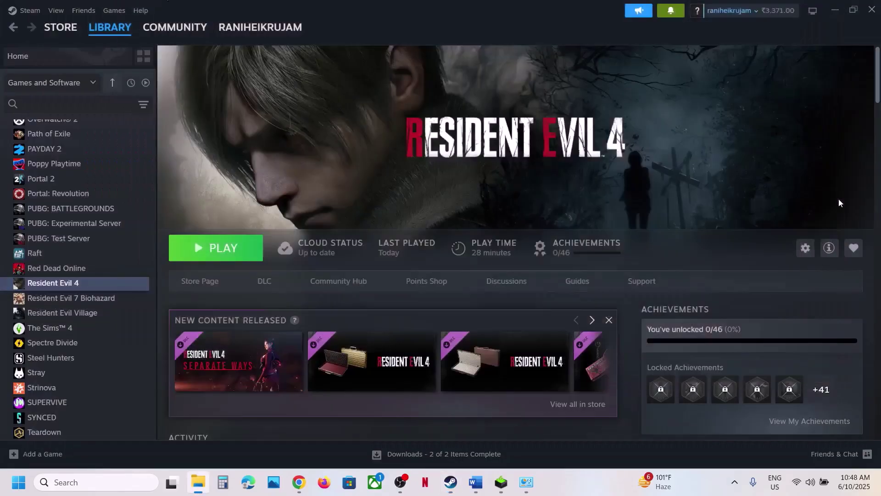
pyautogui.click(785, 9)
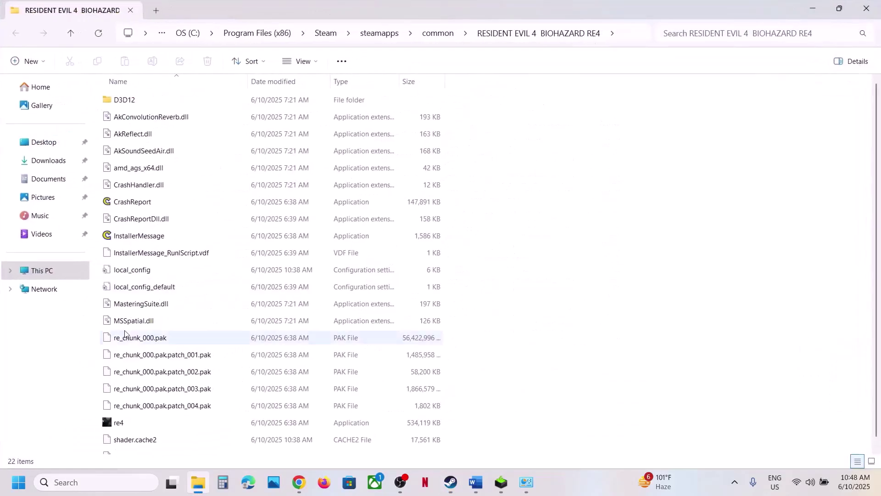
# Set the re4 application in the game folder to run as an administrator and apply the change.
pyautogui.scroll(-1, 138, 368)
pyautogui.click(179, 417)
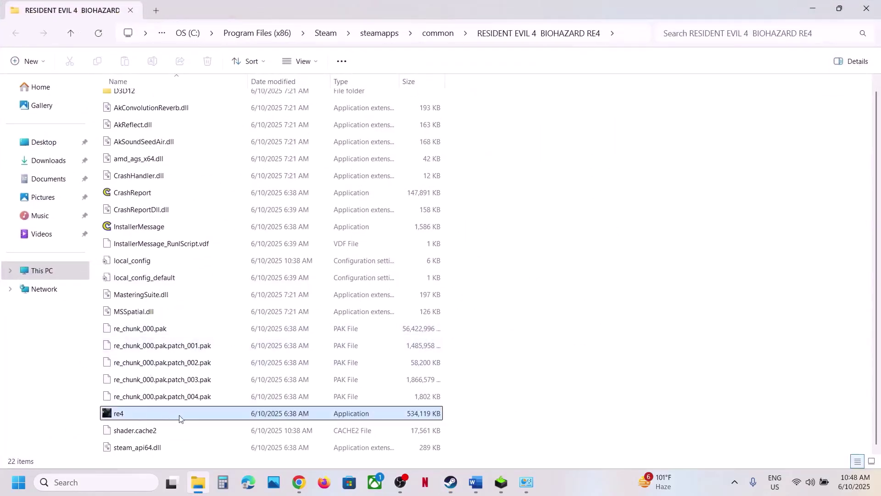
pyautogui.rightClick(139, 417)
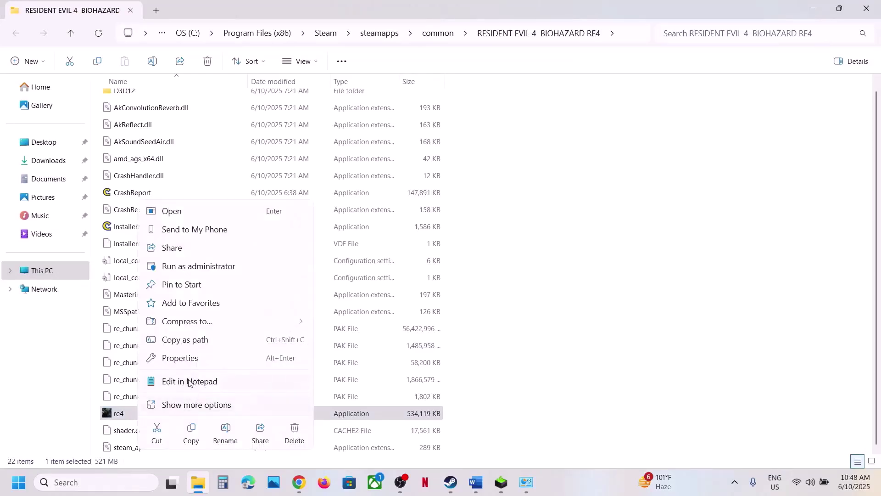
pyautogui.click(184, 358)
pyautogui.click(265, 182)
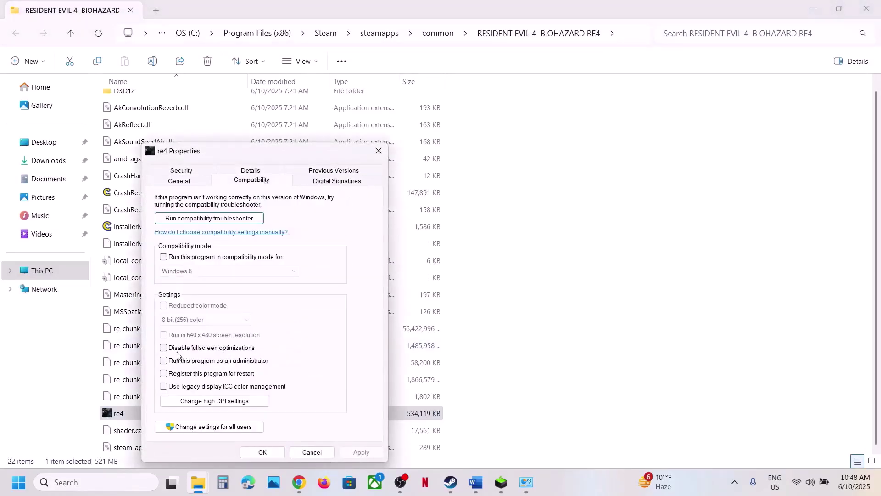
pyautogui.click(165, 363)
pyautogui.click(360, 452)
pyautogui.click(268, 453)
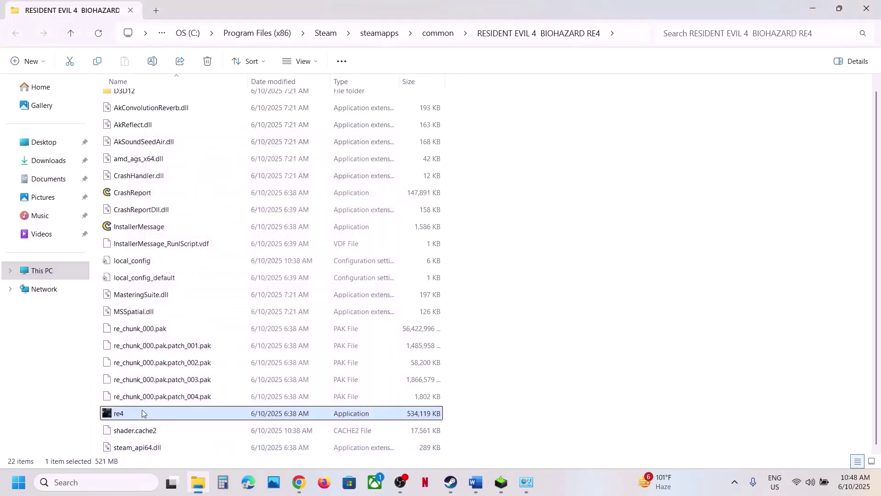
# Enable compatibility mode for Windows 8 on the re4 application and apply it.
pyautogui.rightClick(132, 417)
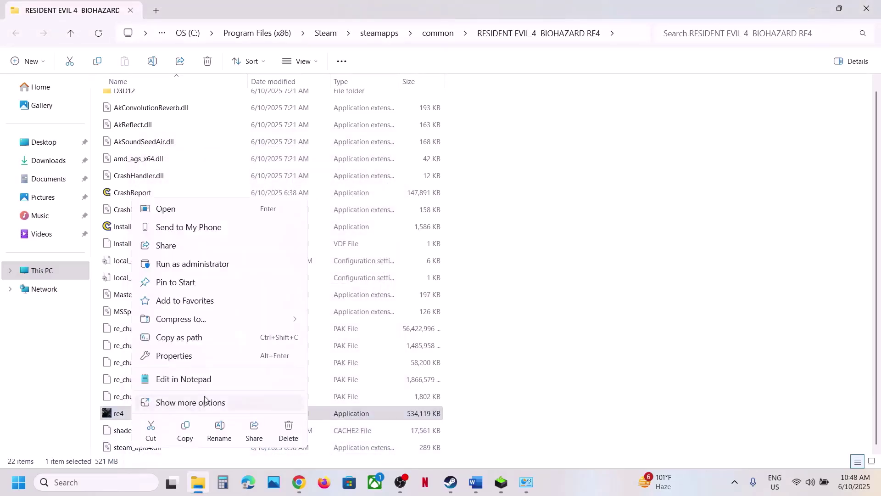
pyautogui.click(183, 358)
pyautogui.click(231, 185)
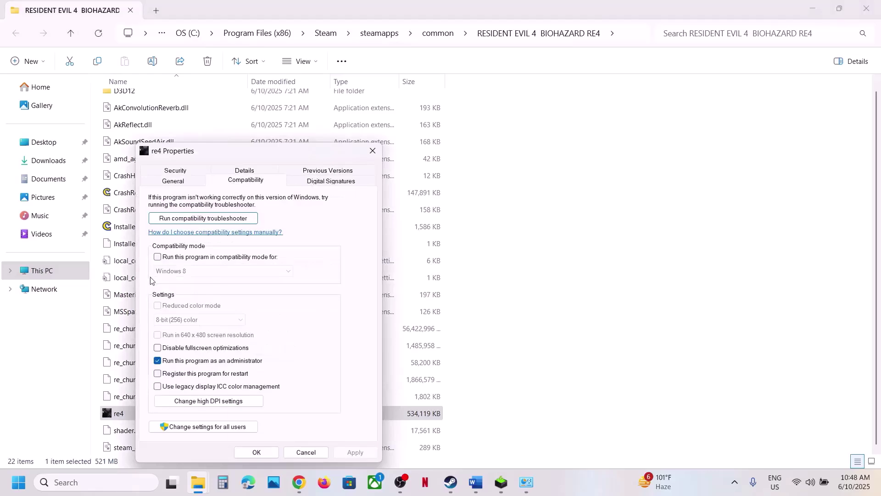
pyautogui.click(157, 258)
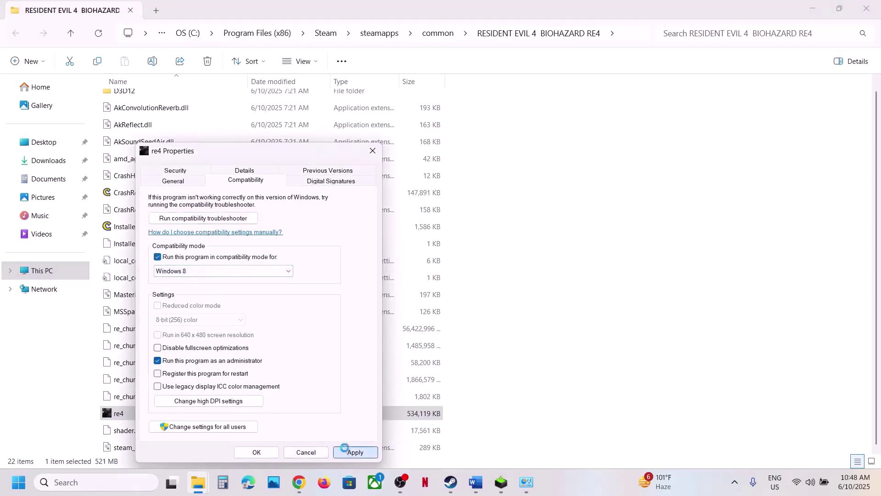
pyautogui.click(353, 452)
pyautogui.click(256, 452)
# Change re4's compatibility mode to Windows 7 and disable fullscreen optimizations, applying both settings.
pyautogui.rightClick(145, 417)
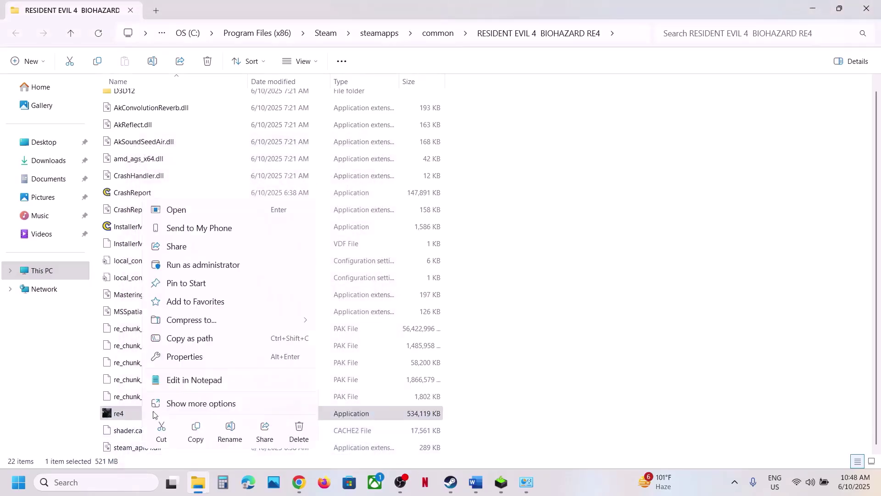
pyautogui.click(186, 359)
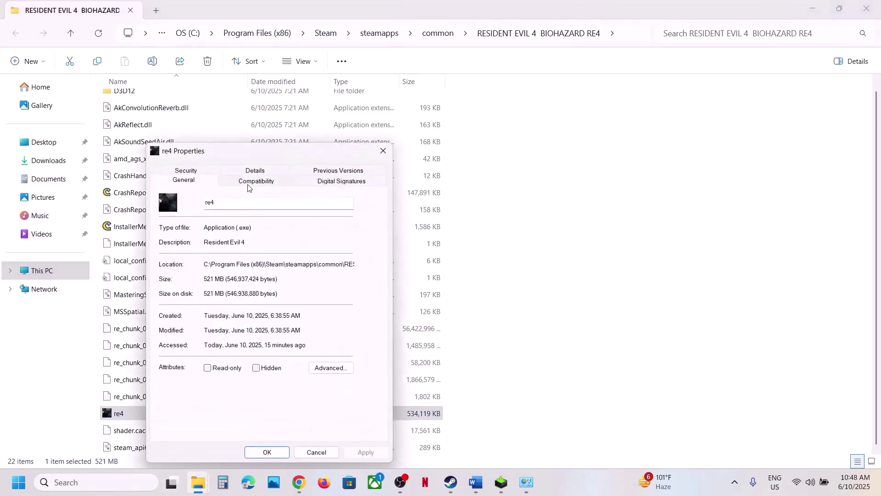
pyautogui.click(252, 180)
pyautogui.click(202, 271)
pyautogui.click(193, 303)
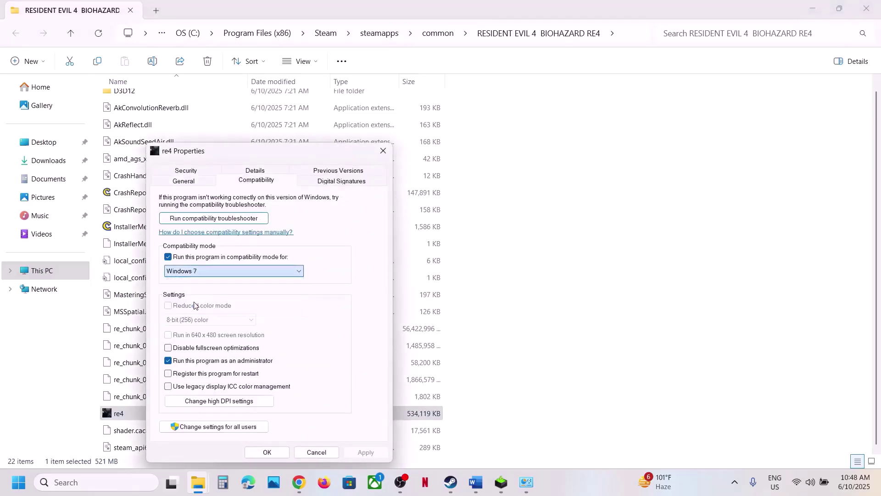
pyautogui.click(284, 455)
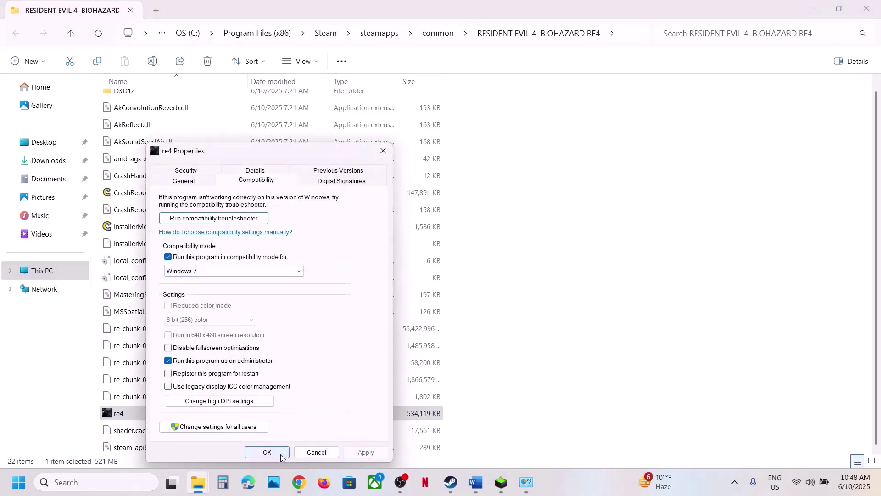
pyautogui.click(194, 350)
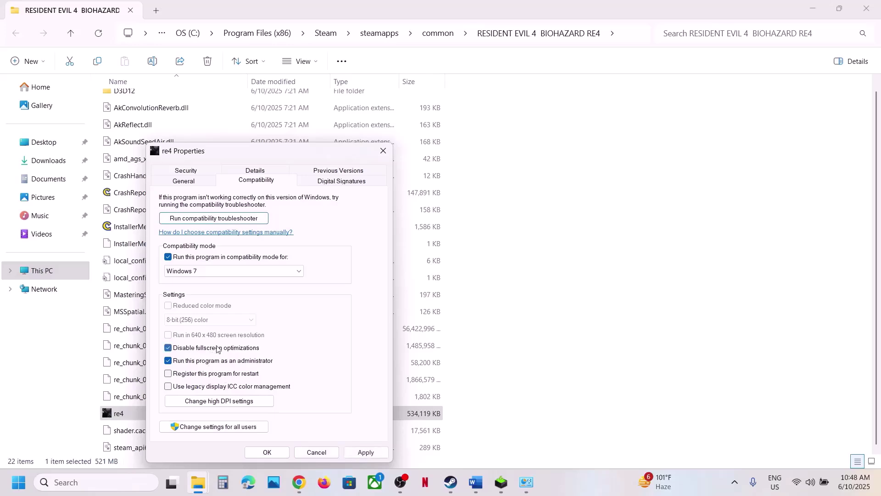
pyautogui.click(366, 453)
pyautogui.click(267, 453)
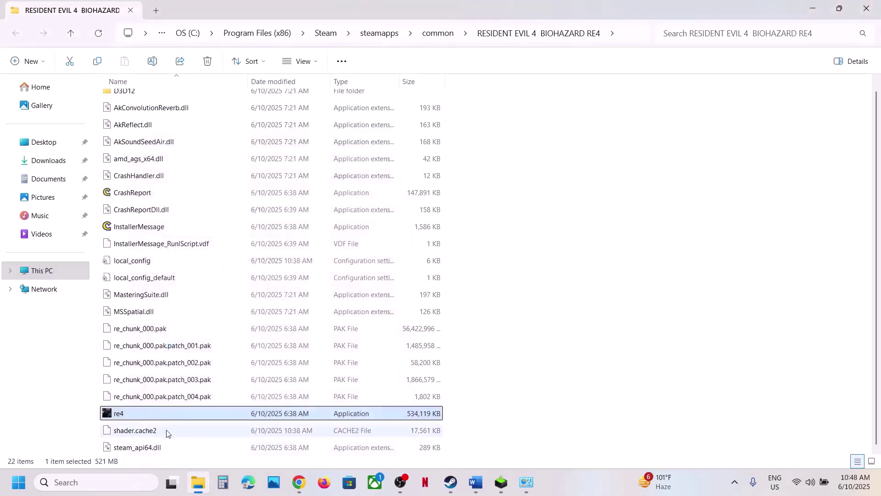
# Turn off compatibility mode, disabled fullscreen optimizations and run as administrator for re4, and apply the changes.
pyautogui.rightClick(137, 417)
pyautogui.click(192, 358)
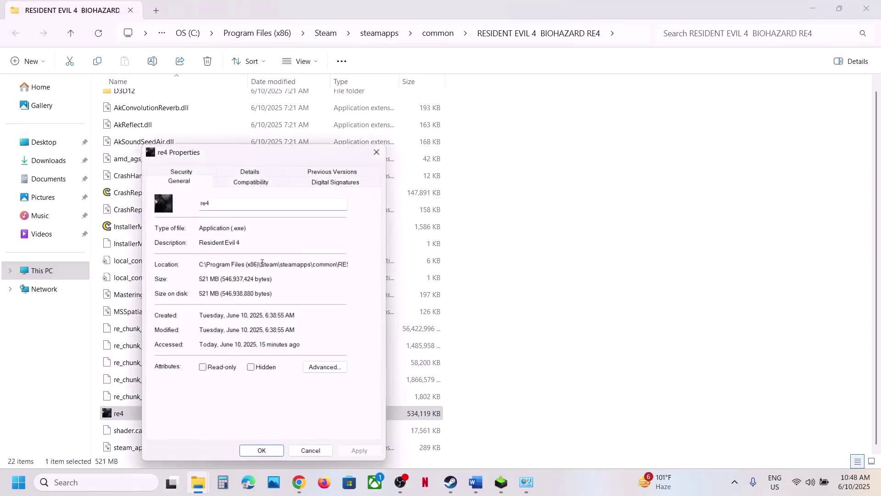
pyautogui.click(272, 183)
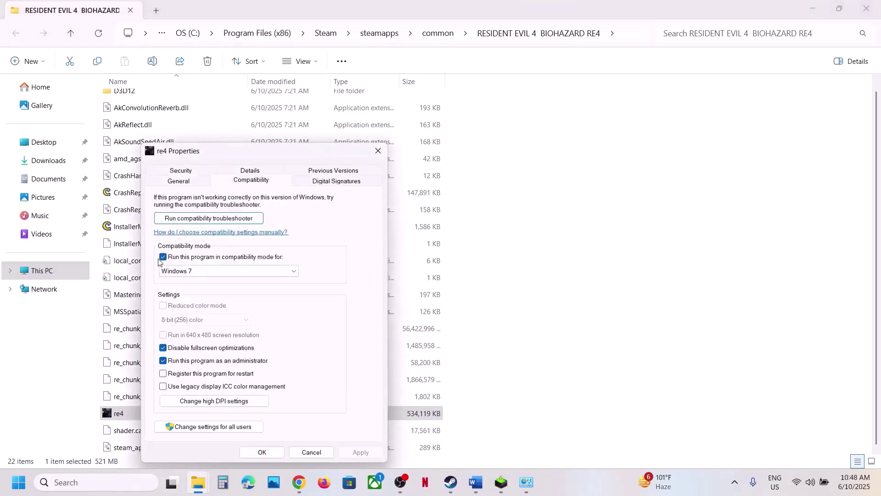
pyautogui.click(163, 257)
pyautogui.click(162, 348)
pyautogui.click(163, 362)
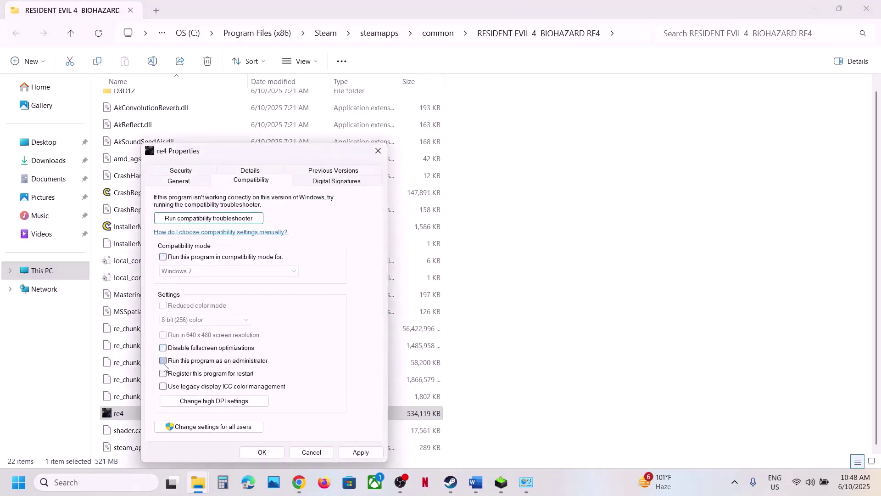
pyautogui.click(360, 453)
pyautogui.click(263, 452)
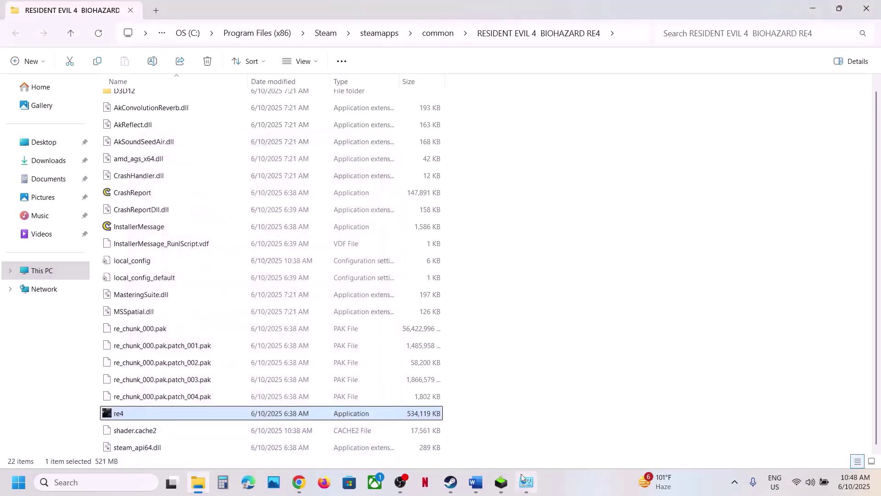
# Switch to the Word document and highlight the Step 8 text about turning off HDR and Ray Tracing.
pyautogui.click(453, 486)
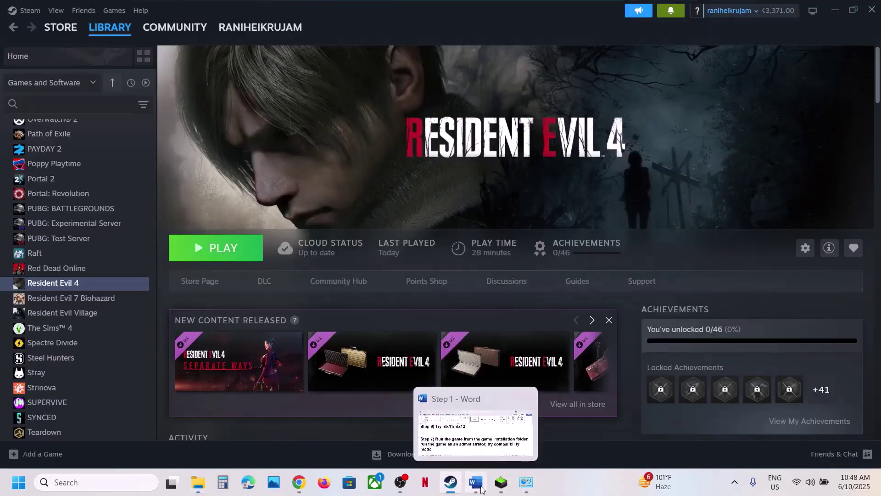
pyautogui.click(481, 489)
pyautogui.scroll(-5, 396, 331)
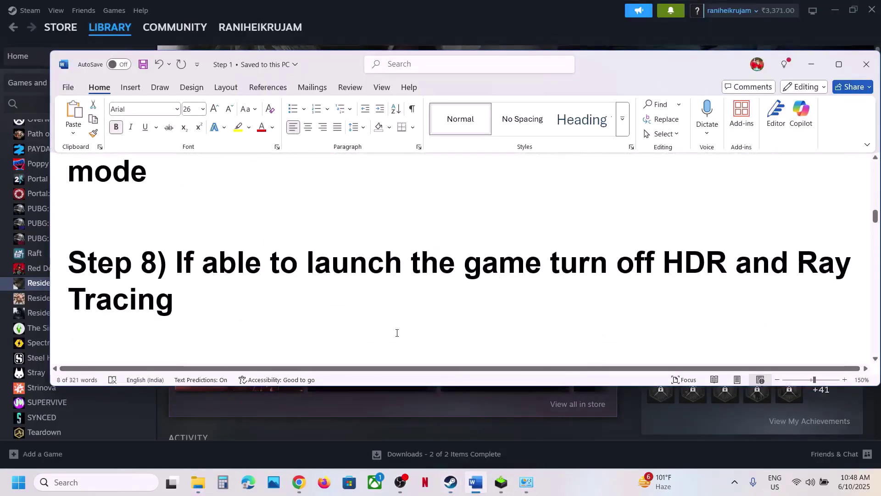
pyautogui.moveTo(169, 262)
pyautogui.mouseDown()
pyautogui.moveTo(856, 271)
pyautogui.moveTo(310, 307)
pyautogui.mouseUp()
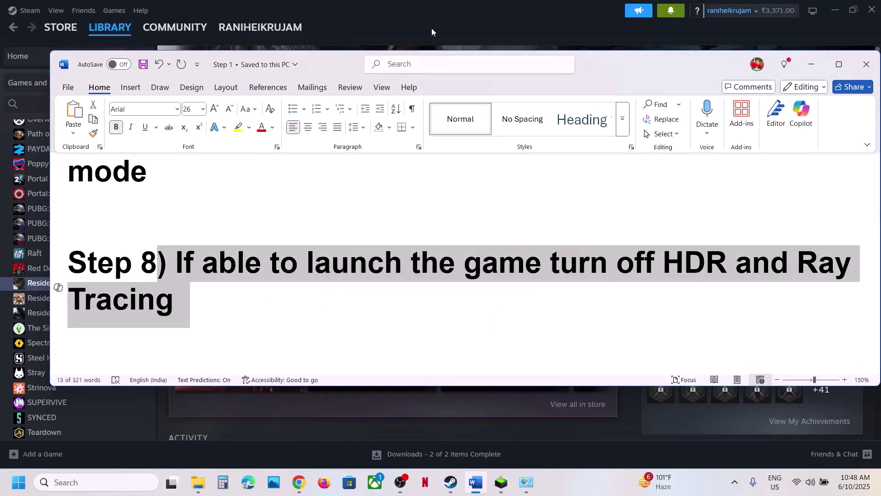
# Return to Steam, browse Resident Evil 4's local files and maximize the installation folder window.
pyautogui.click(475, 482)
pyautogui.rightClick(65, 286)
pyautogui.moveTo(98, 352)
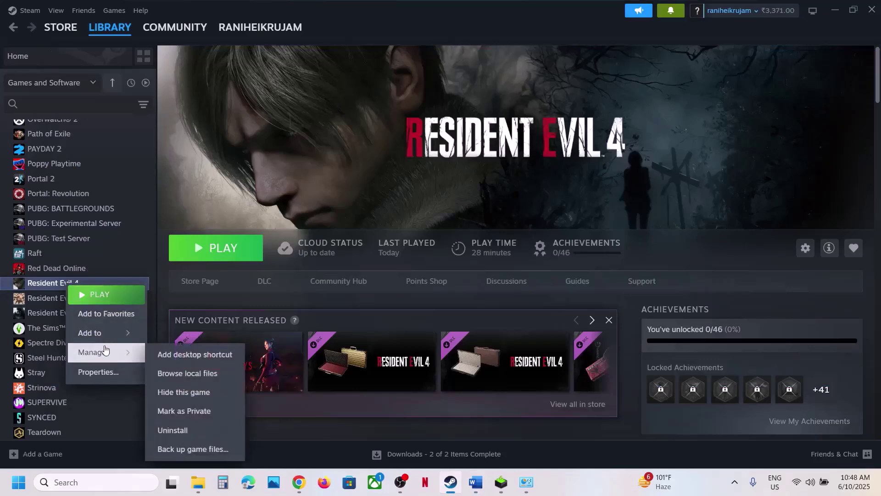
pyautogui.click(206, 372)
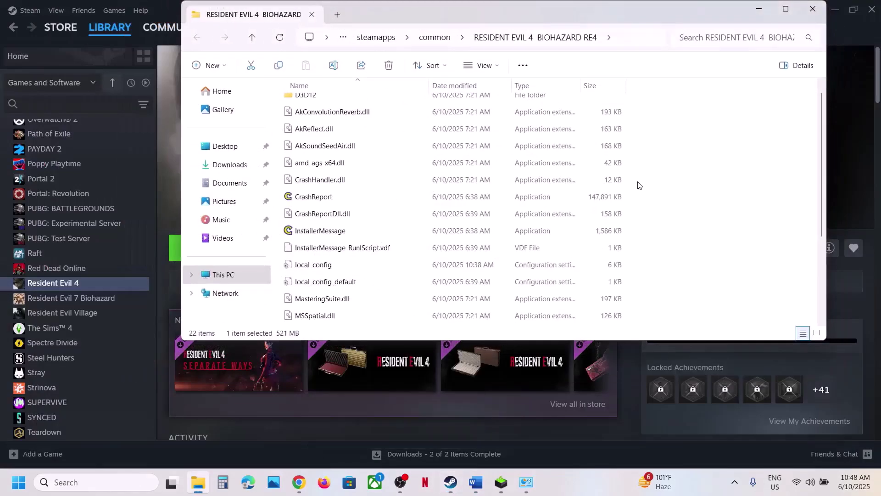
pyautogui.click(786, 9)
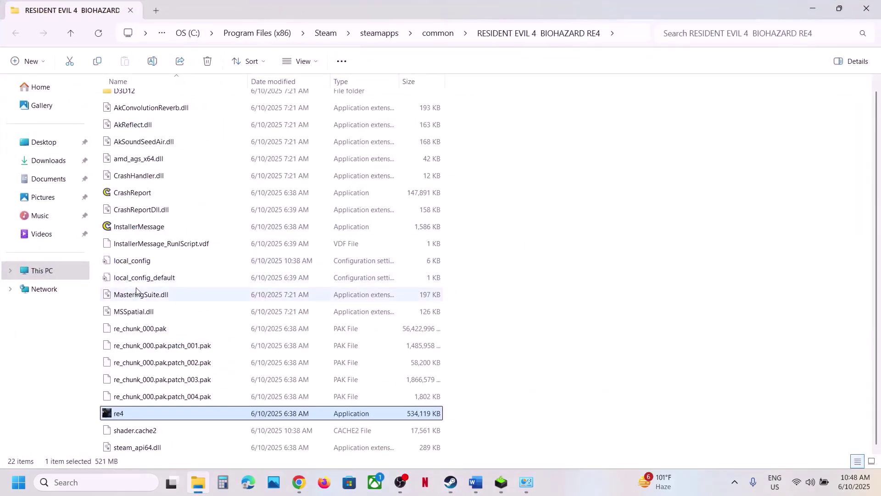
# Open the local_config settings file in Notepad and search it for HDR.
pyautogui.click(129, 264)
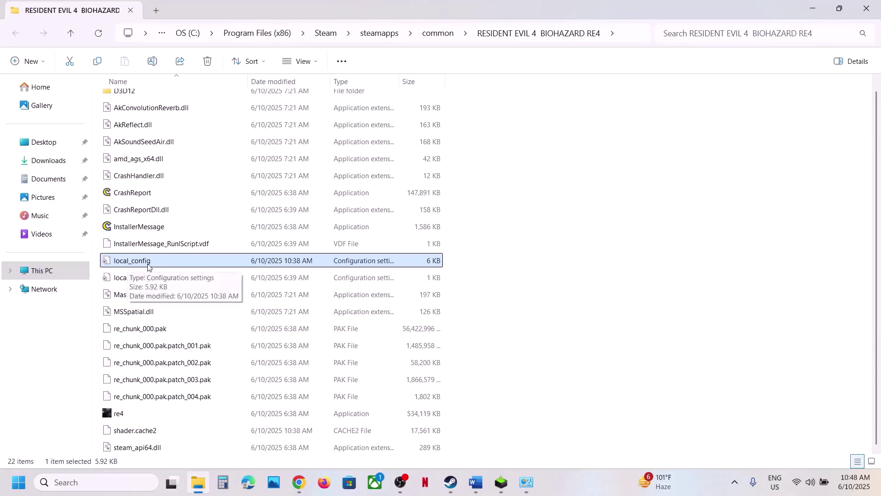
pyautogui.doubleClick(148, 264)
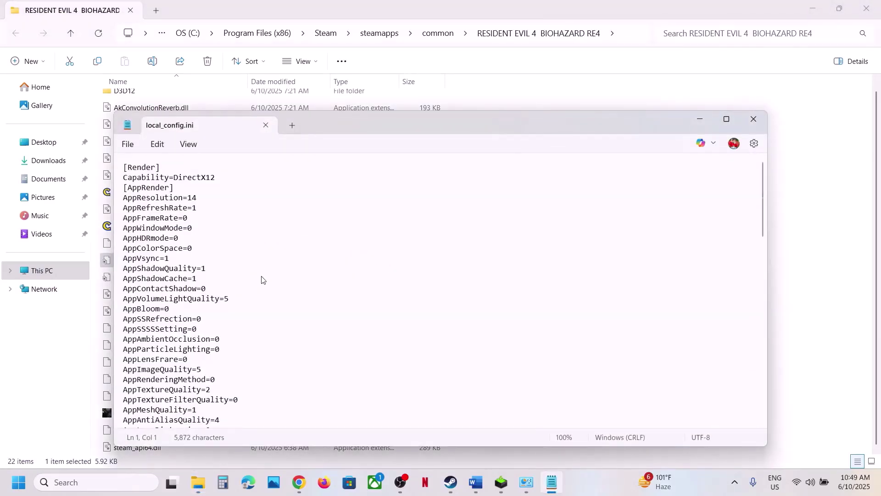
pyautogui.hotkey('ctrl', 'f')
pyautogui.write('HDR')
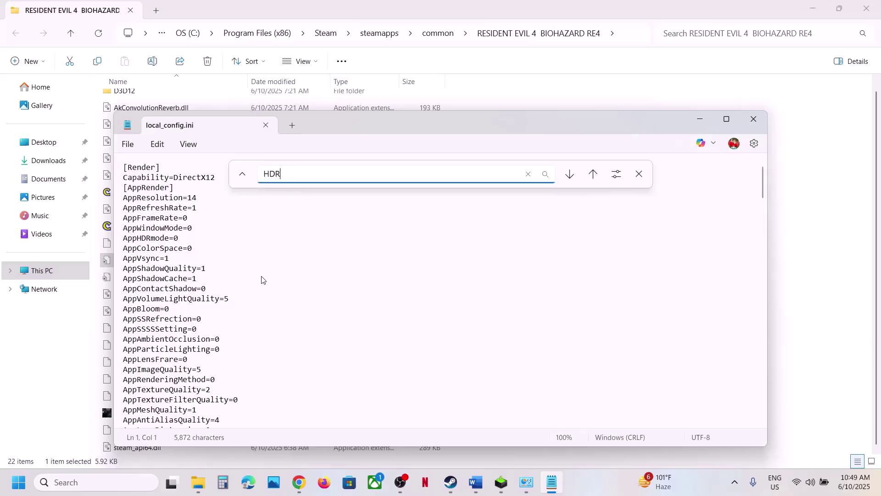
pyautogui.press('Return')
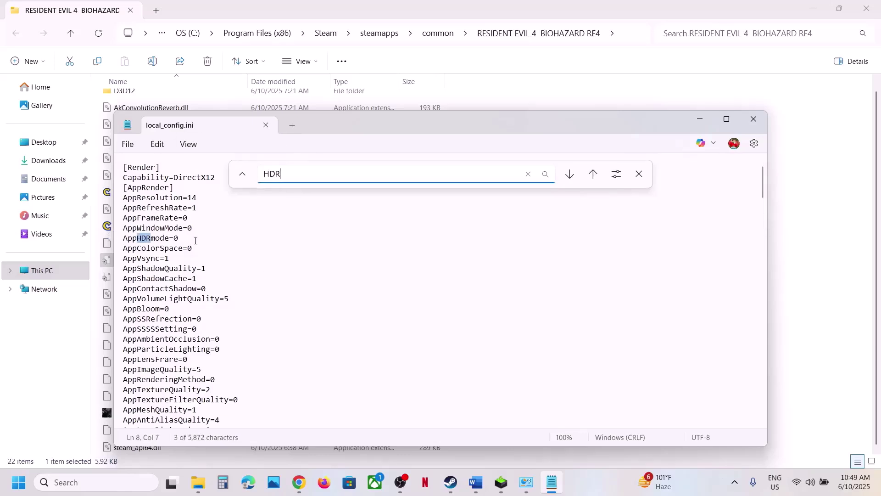
# Set AppHDRmode to 0 in local_config.ini and save the file.
pyautogui.click(195, 240)
pyautogui.press('BackSpace')
pyautogui.write('1')
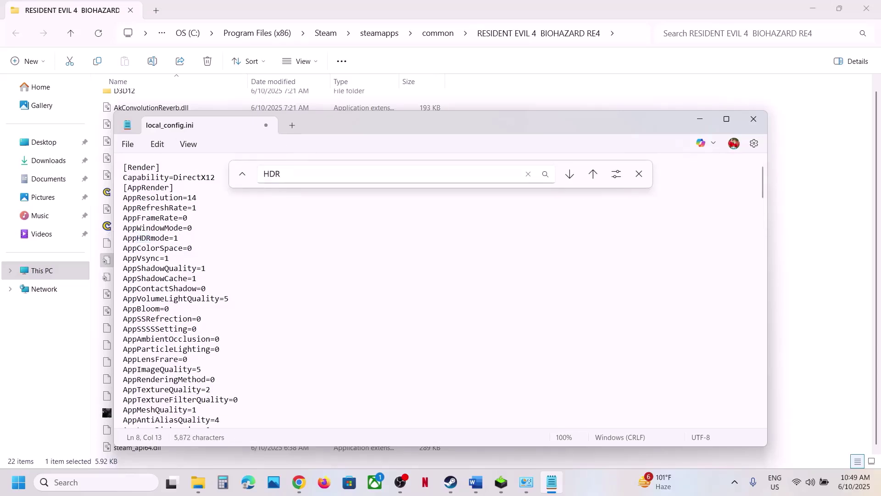
pyautogui.press('BackSpace')
pyautogui.write('0')
pyautogui.click(131, 146)
pyautogui.click(144, 238)
# Search local_config.ini for ray to locate the ray tracing entries.
pyautogui.click(298, 176)
pyautogui.hotkey('ctrl', 'a')
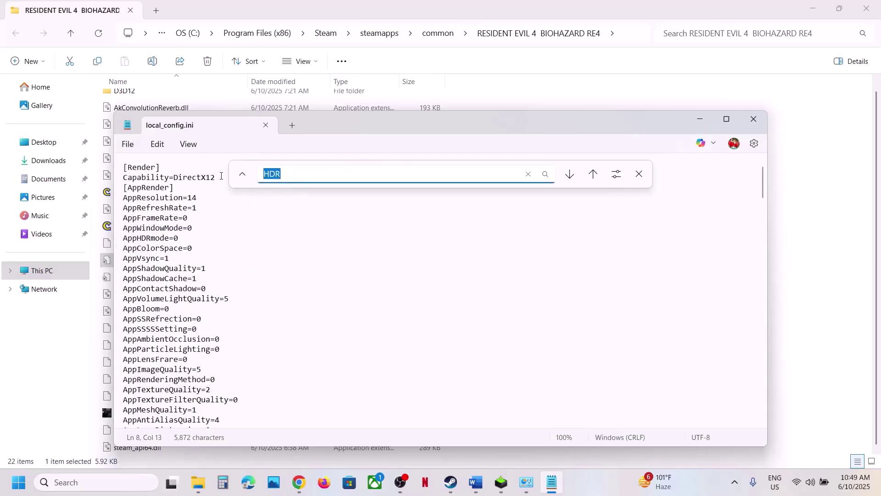
pyautogui.write('ray')
pyautogui.press('Return')
pyautogui.scroll(-1, 210, 353)
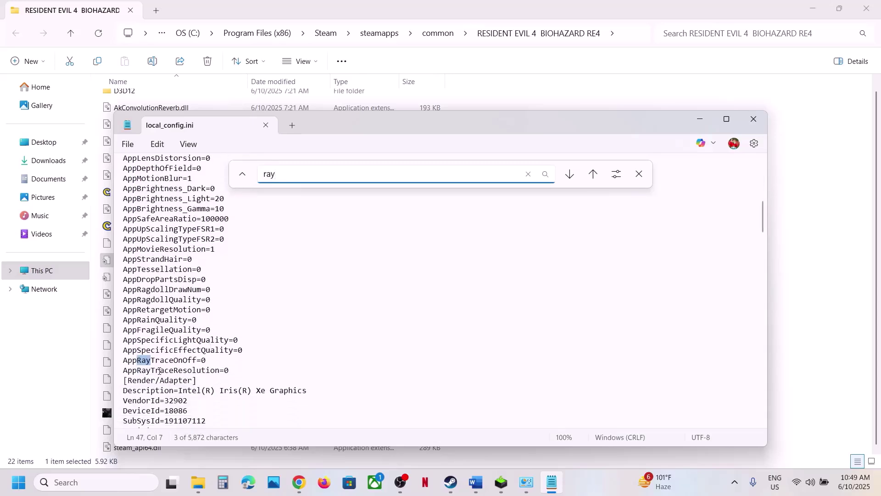
# Set AppRayTraceOnOff to 0, save local_config.ini and close Notepad.
pyautogui.click(216, 362)
pyautogui.press('BackSpace')
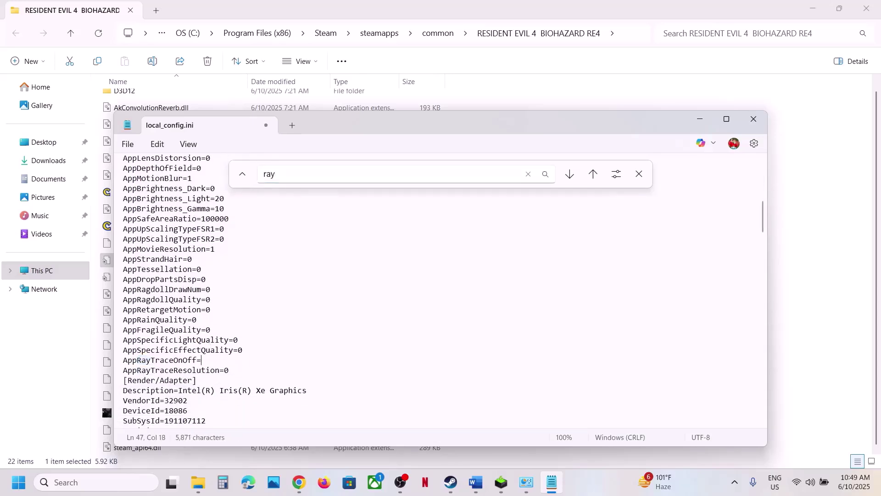
pyautogui.write('1')
pyautogui.press('BackSpace')
pyautogui.write('0')
pyautogui.click(129, 146)
pyautogui.click(142, 241)
pyautogui.click(754, 119)
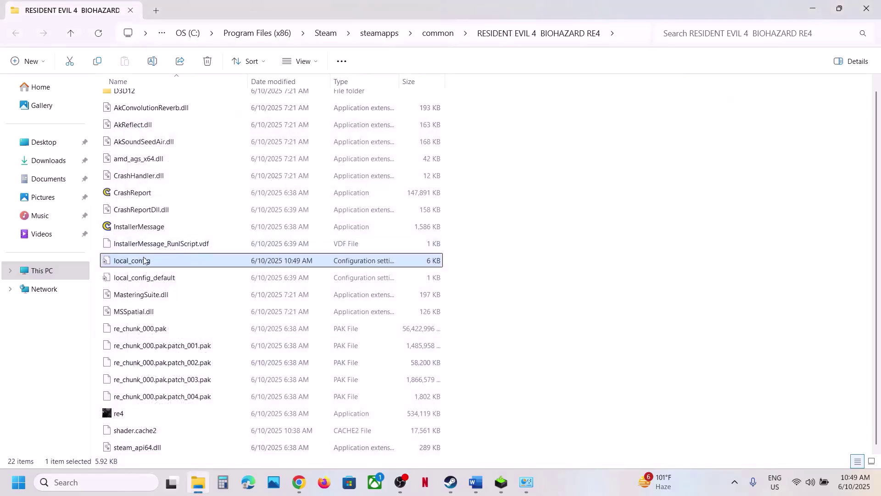
# Make the local_config file read-only in its properties.
pyautogui.rightClick(147, 261)
pyautogui.click(186, 199)
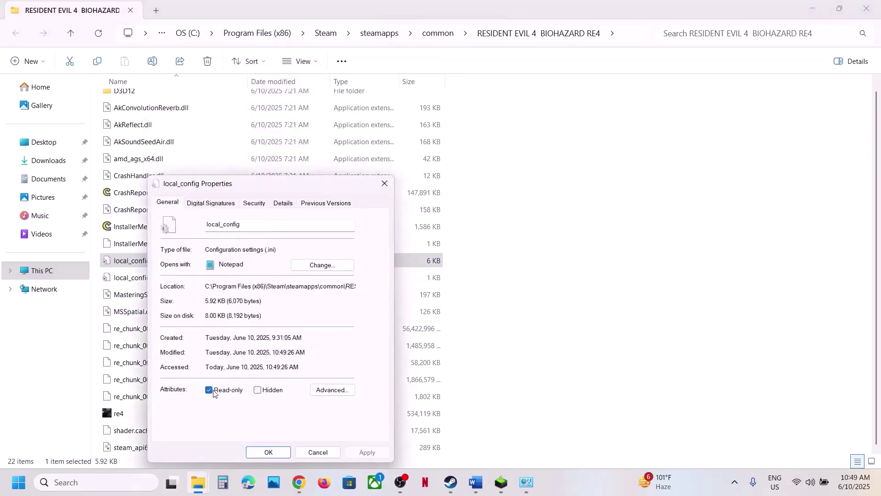
pyautogui.click(270, 452)
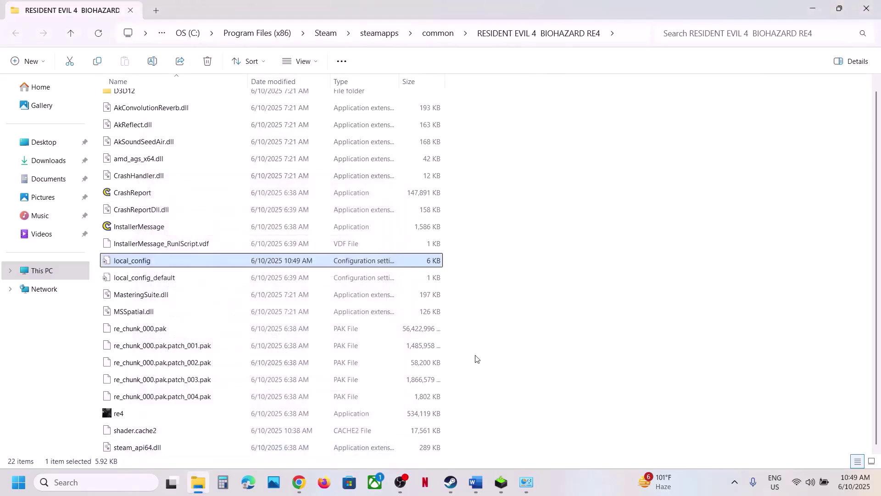
# Switch to the Word document and add ",Windows HDR" to the end of the Step 8 text.
pyautogui.click(450, 483)
pyautogui.click(476, 485)
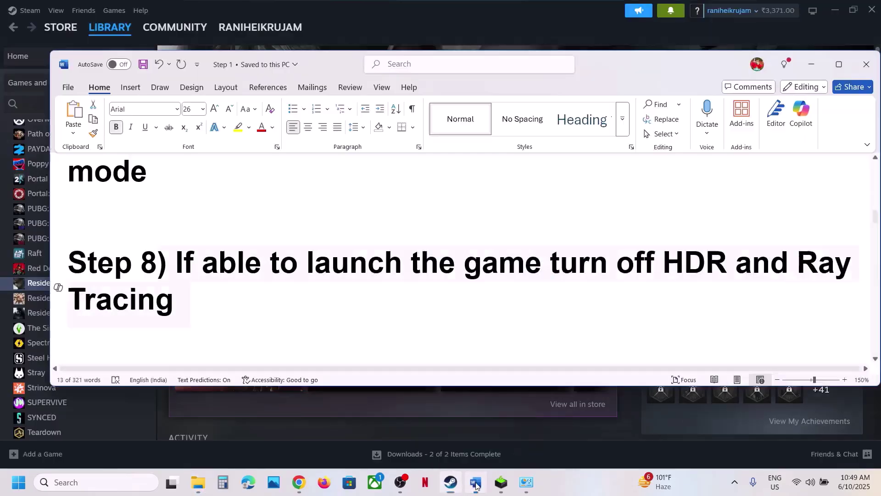
pyautogui.click(402, 329)
pyautogui.moveTo(553, 265); pyautogui.dragTo(676, 274)
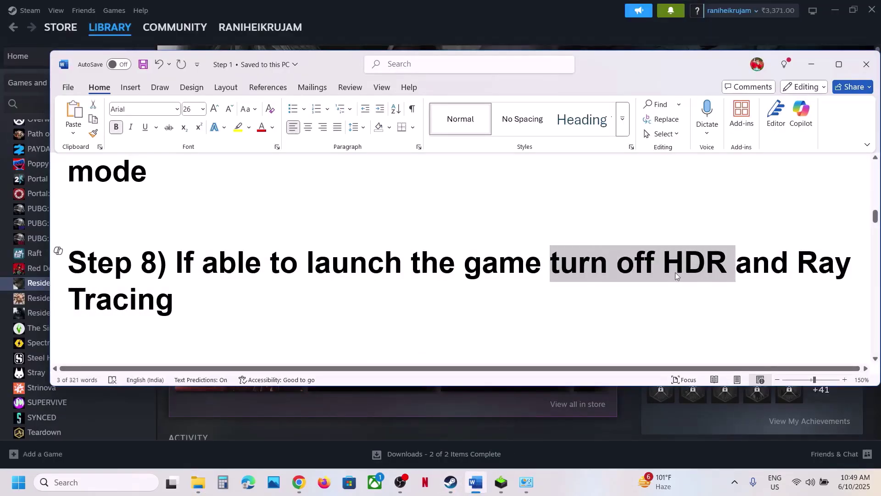
pyautogui.click(215, 290)
pyautogui.write(',')
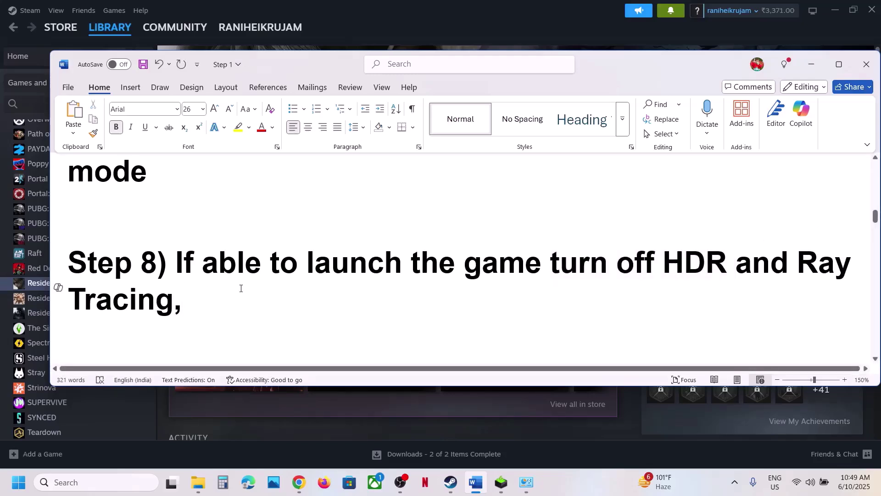
pyautogui.write('Windows H')
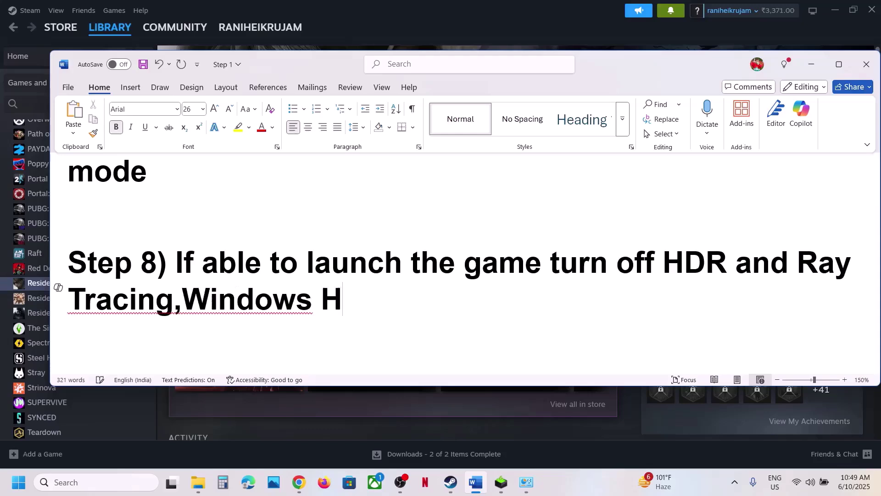
pyautogui.write('DR')
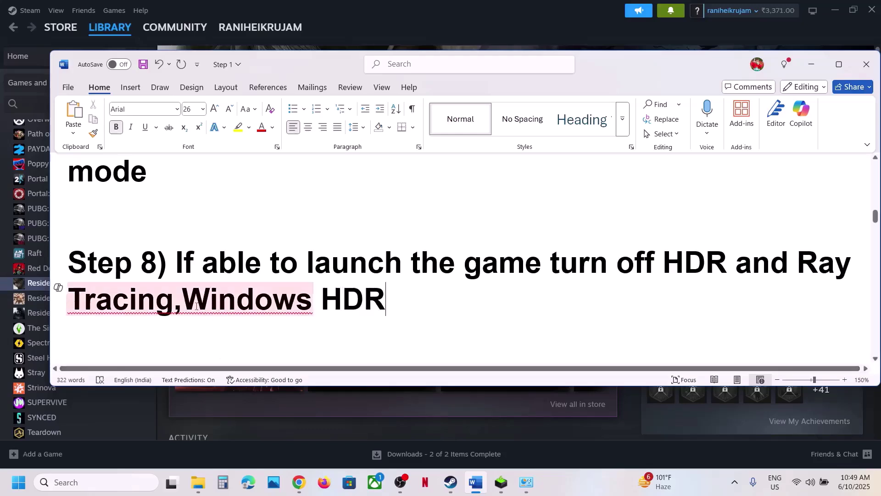
pyautogui.moveTo(183, 299)
pyautogui.mouseDown()
pyautogui.moveTo(417, 306)
pyautogui.moveTo(69, 304)
pyautogui.moveTo(183, 304)
pyautogui.mouseUp()
pyautogui.click(417, 306)
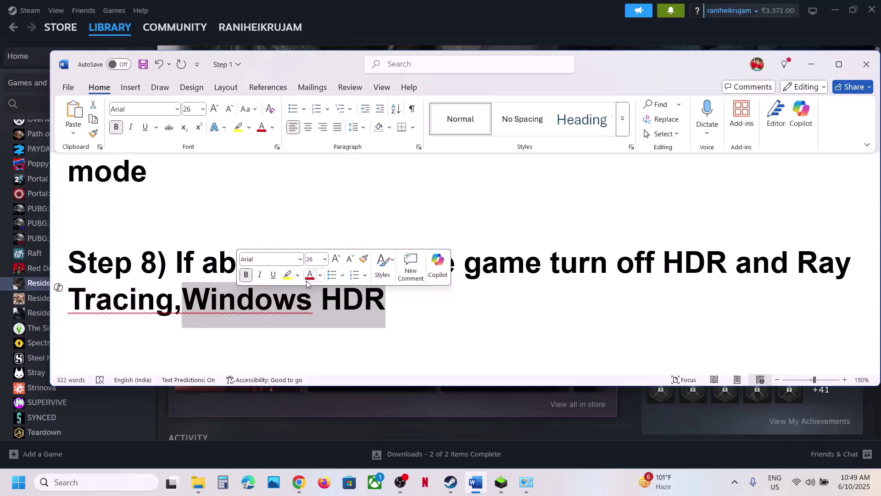
pyautogui.click(193, 266)
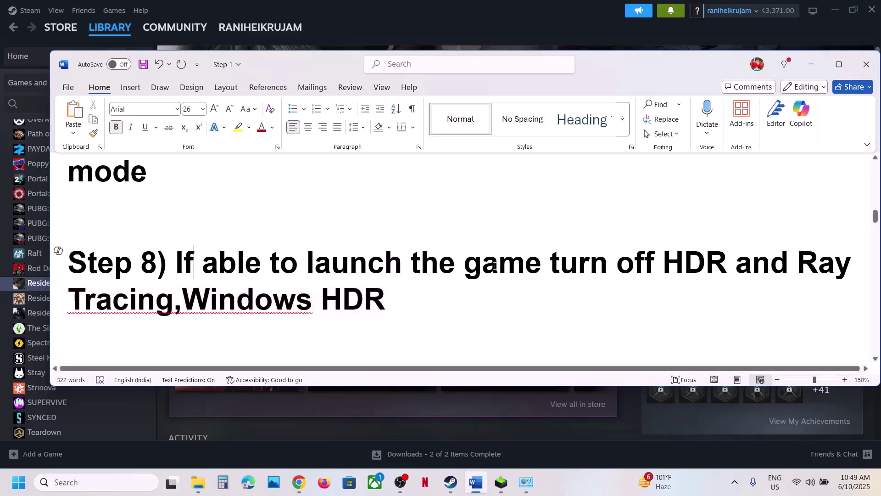
pyautogui.moveTo(494, 266)
pyautogui.mouseDown()
pyautogui.moveTo(861, 267)
pyautogui.moveTo(858, 257)
pyautogui.moveTo(198, 301)
pyautogui.moveTo(518, 285)
pyautogui.moveTo(618, 192)
pyautogui.moveTo(554, 264)
pyautogui.mouseUp()
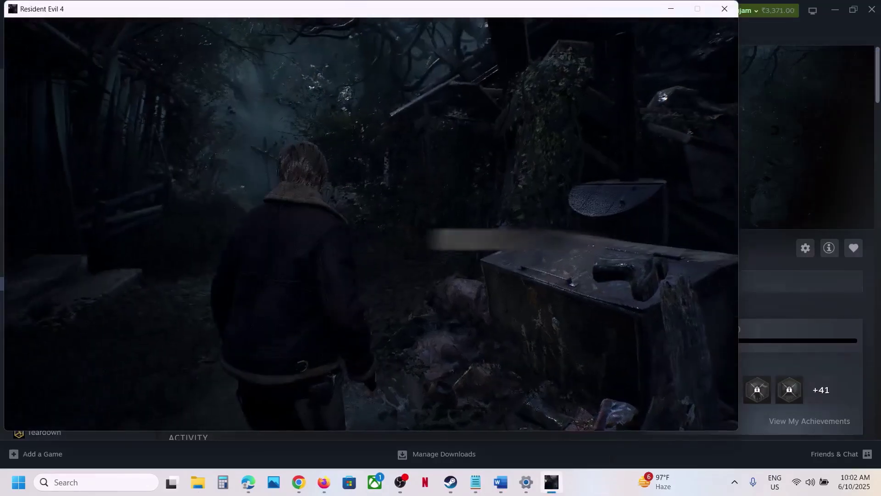
# In Resident Evil 4's options, check HDR Mode in the display settings and Ray Tracing in the graphics settings.
pyautogui.press('Escape')
pyautogui.click(123, 171)
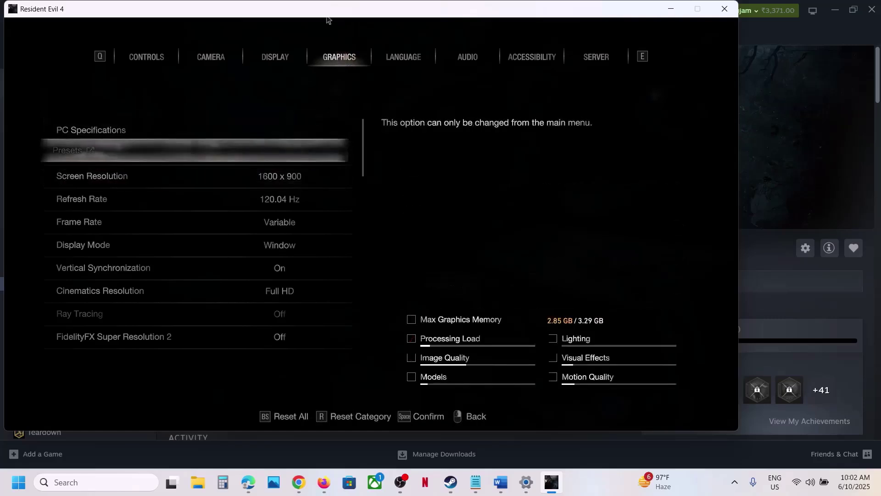
pyautogui.click(281, 58)
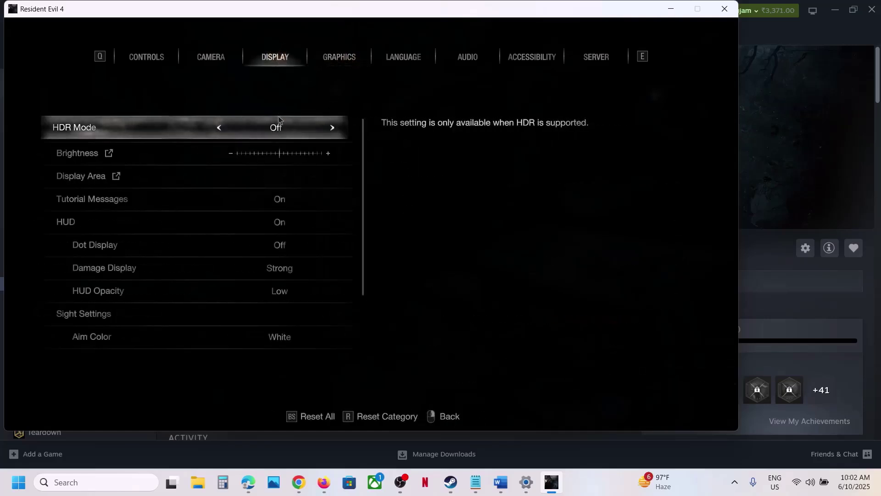
pyautogui.click(245, 129)
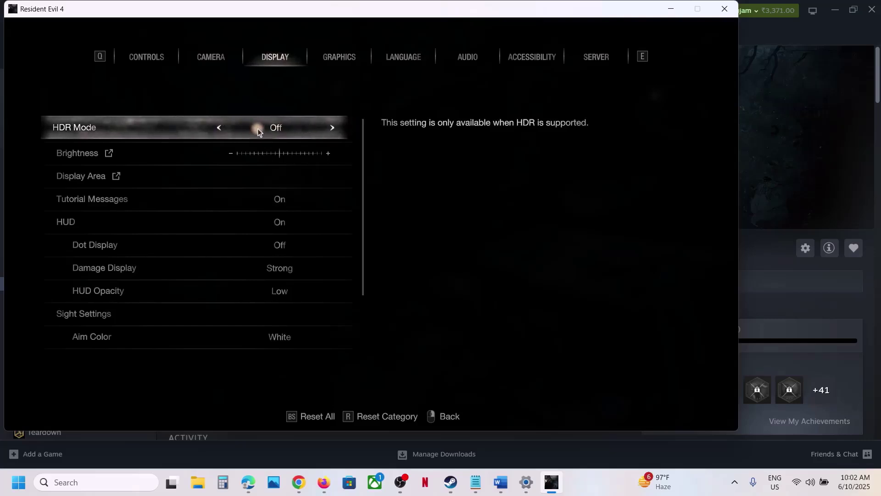
pyautogui.click(332, 57)
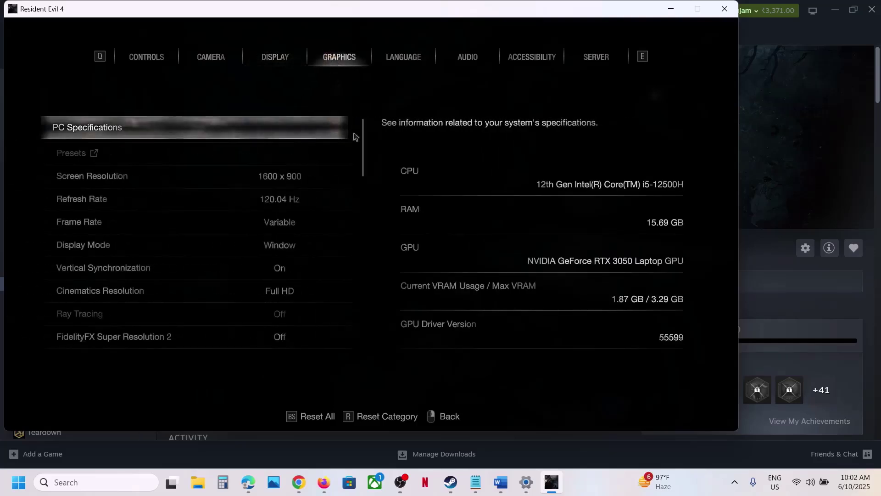
pyautogui.click(293, 327)
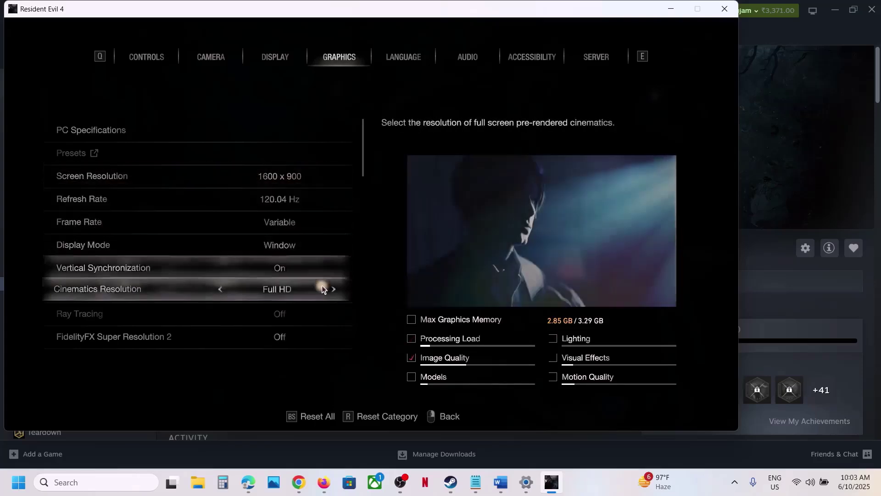
pyautogui.rightClick(321, 285)
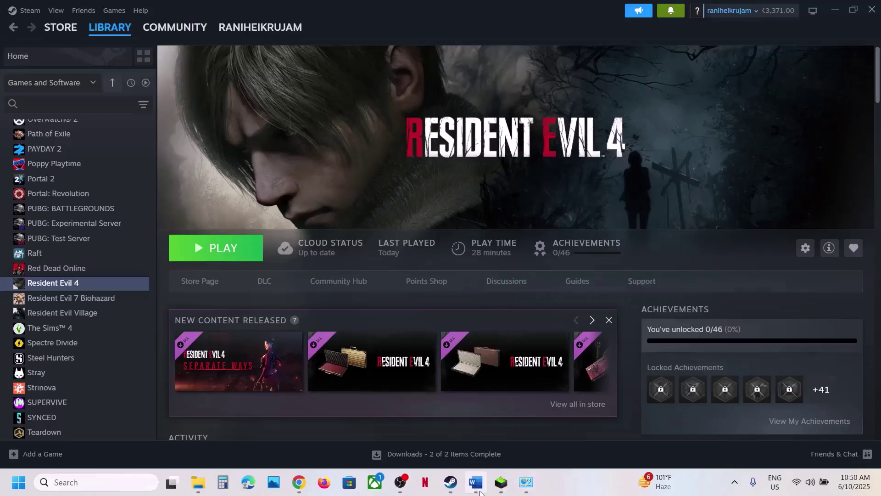
# Return to the Word document and read the Step 9 condition about issues after updating Windows.
pyautogui.click(475, 482)
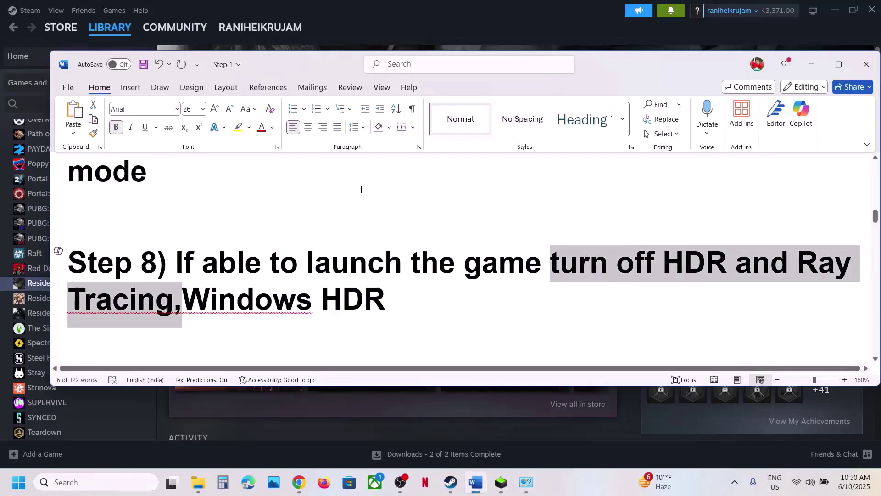
pyautogui.scroll(-3, 358, 246)
pyautogui.moveTo(179, 271); pyautogui.dragTo(593, 265)
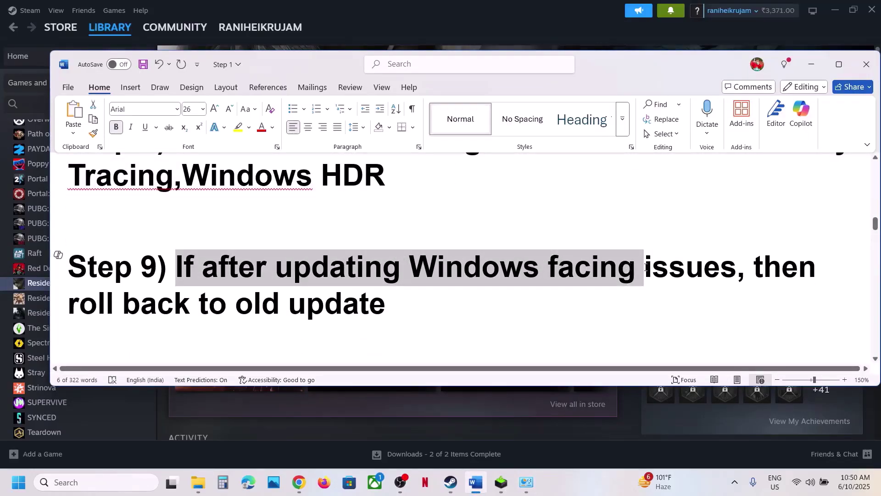
pyautogui.moveTo(645, 268); pyautogui.dragTo(680, 269)
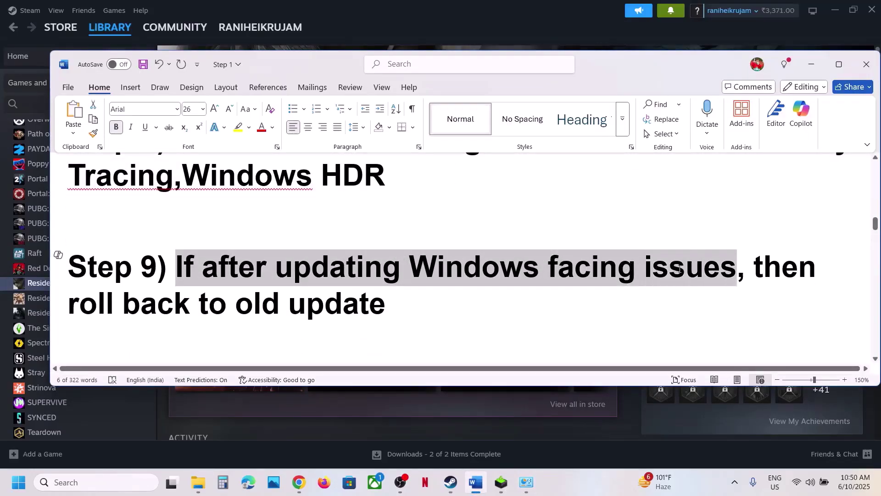
# Open Windows Settings and view the removable Windows updates through the Windows Update history.
pyautogui.click(395, 15)
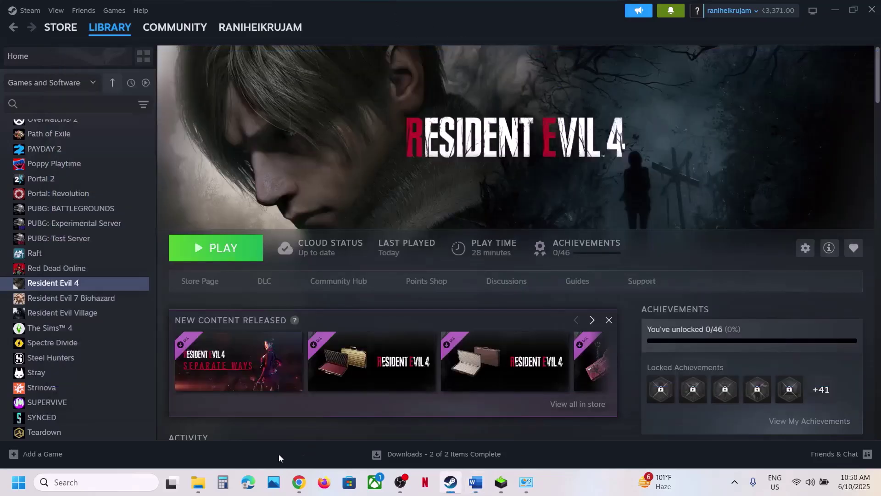
pyautogui.press('super+i')
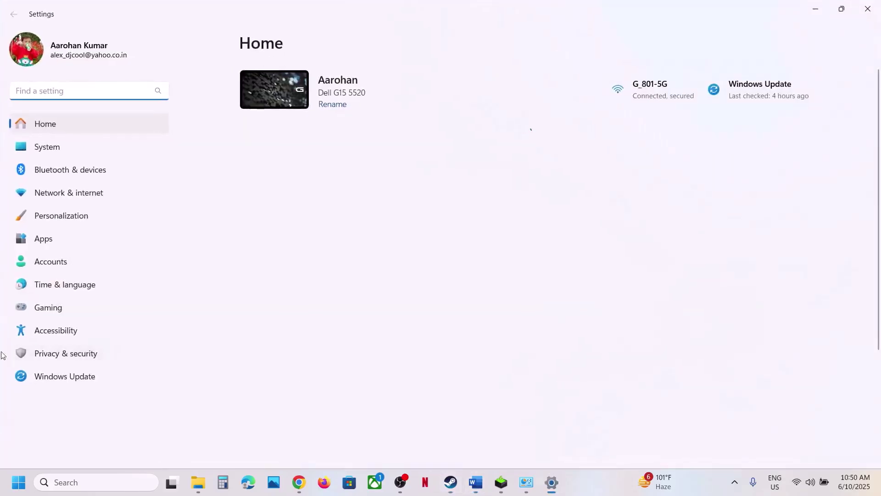
pyautogui.click(67, 353)
pyautogui.click(70, 381)
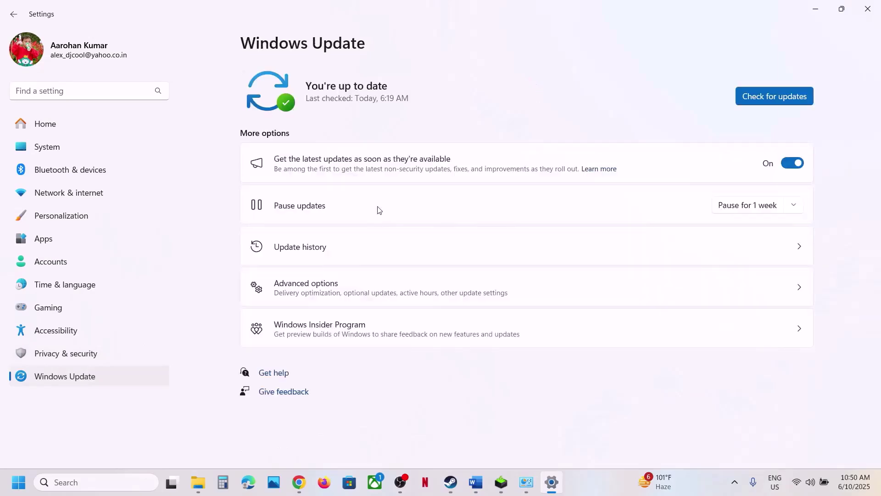
pyautogui.click(315, 248)
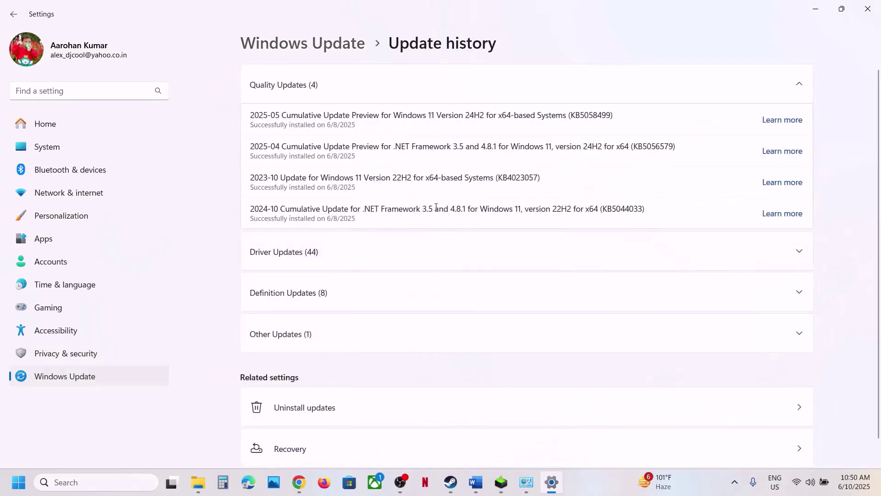
pyautogui.scroll(-1, 349, 322)
pyautogui.click(291, 372)
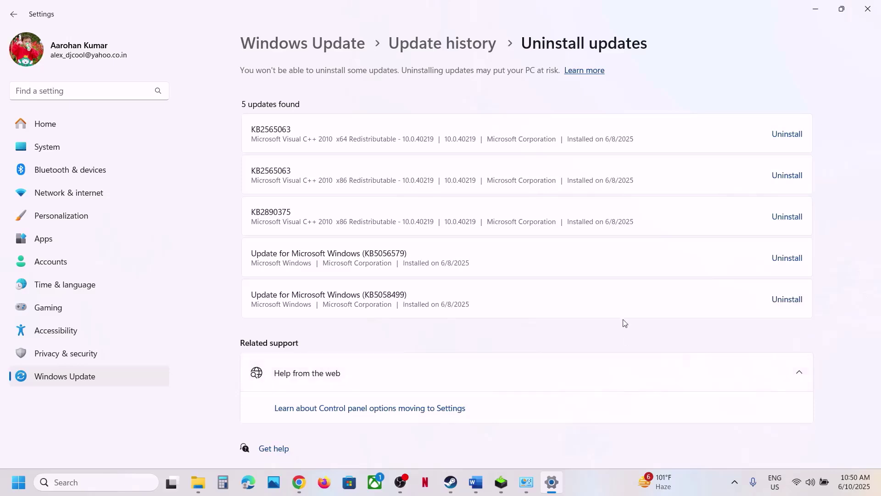
# Switch back to Word and review the Step 9 instruction to roll back to the old update.
pyautogui.click(476, 482)
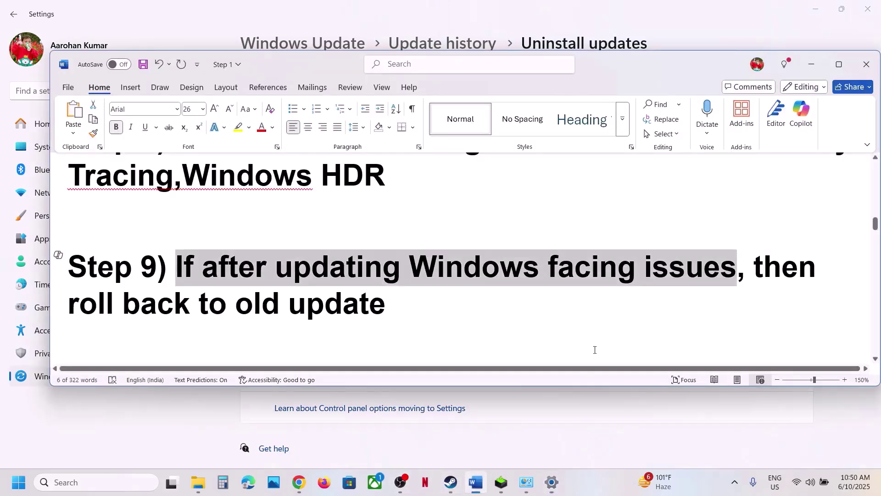
pyautogui.click(456, 320)
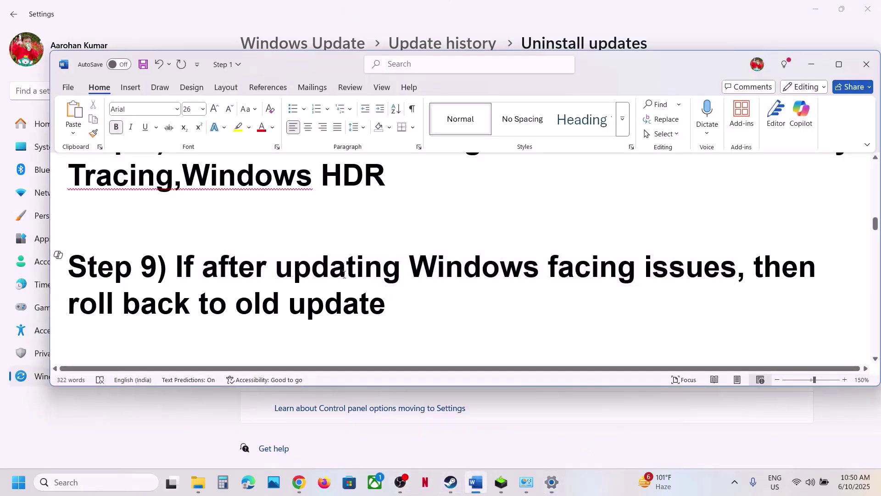
pyautogui.moveTo(277, 268); pyautogui.dragTo(494, 275)
pyautogui.click(498, 305)
pyautogui.moveTo(761, 269); pyautogui.dragTo(806, 301)
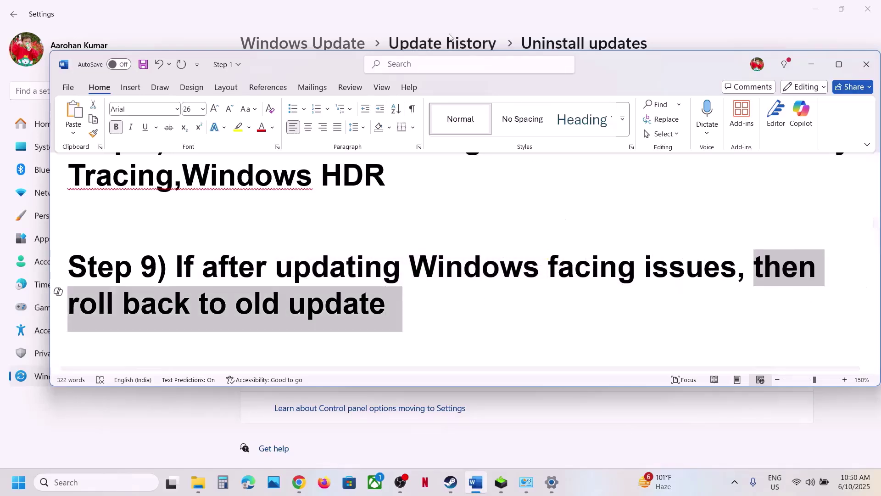
# In Windows Settings, view the Go back recovery option via Windows Update's advanced options, and close Settings.
pyautogui.click(400, 23)
pyautogui.click(81, 376)
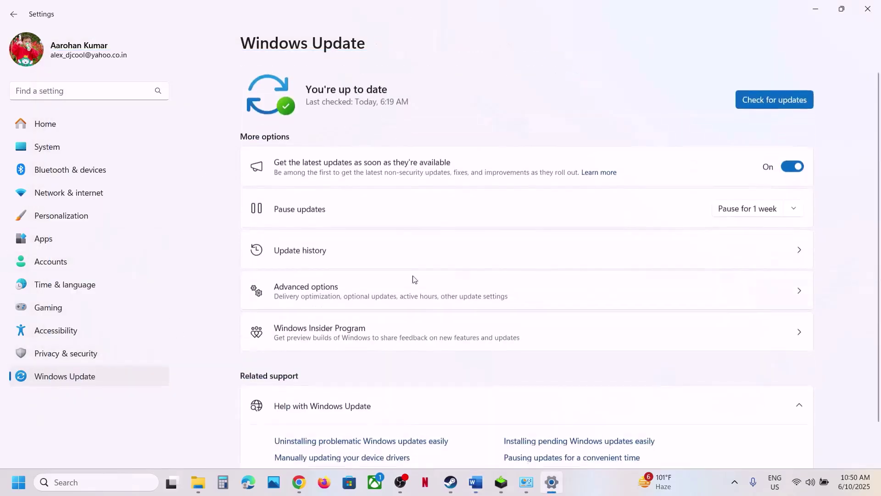
pyautogui.click(318, 300)
pyautogui.scroll(-2, 383, 294)
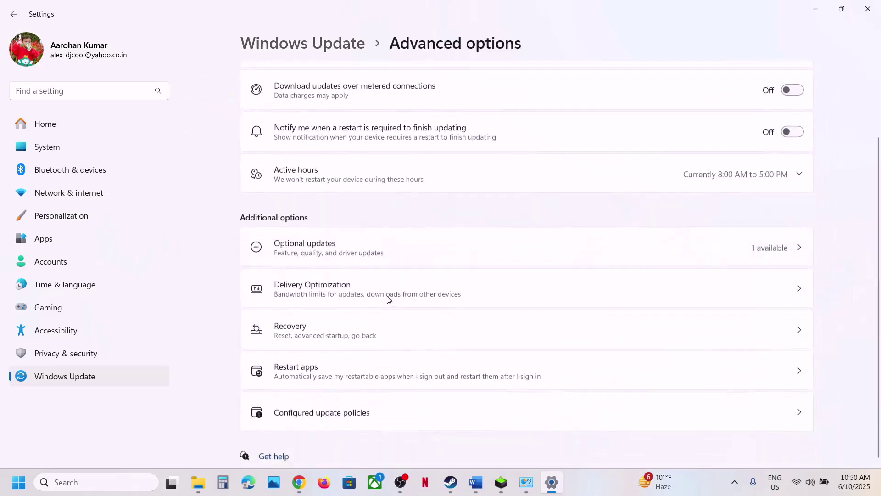
pyautogui.click(354, 334)
pyautogui.scroll(-1, 753, 301)
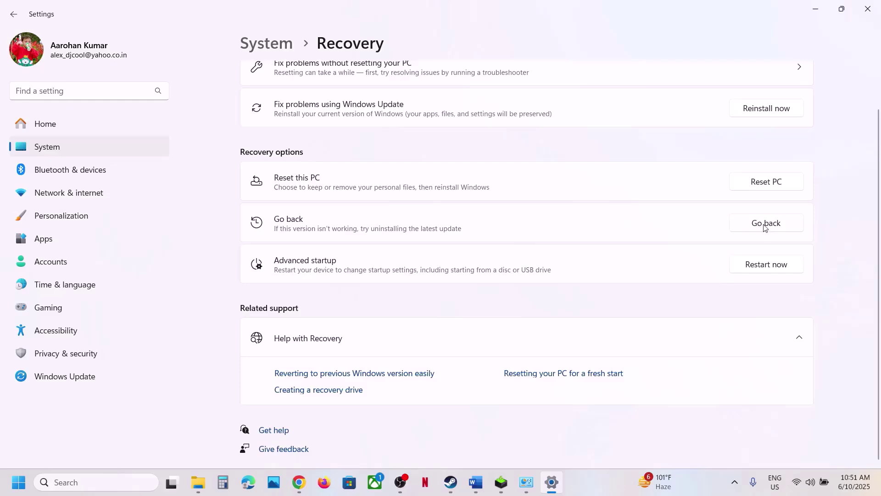
pyautogui.click(868, 10)
# Read Step 10 in the Word document about renaming or deleting the config folder and the loss of saved settings.
pyautogui.scroll(-2, 334, 292)
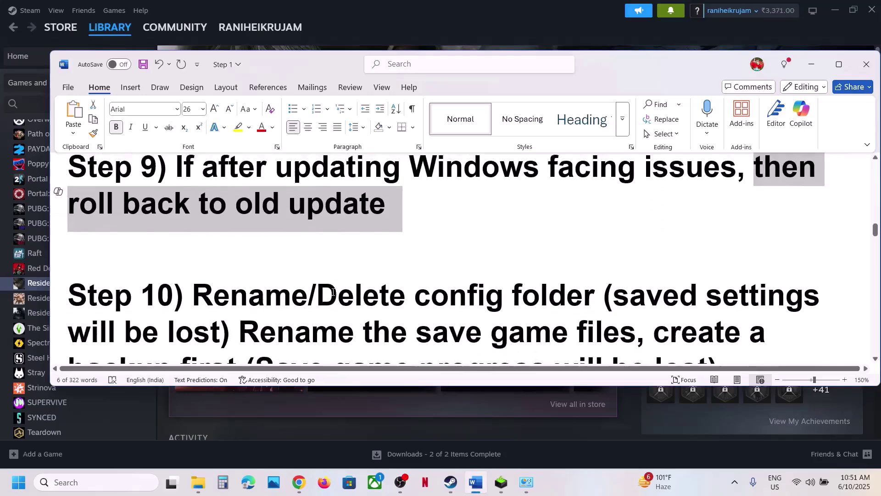
pyautogui.scroll(-2, 334, 291)
pyautogui.scroll(1, 202, 232)
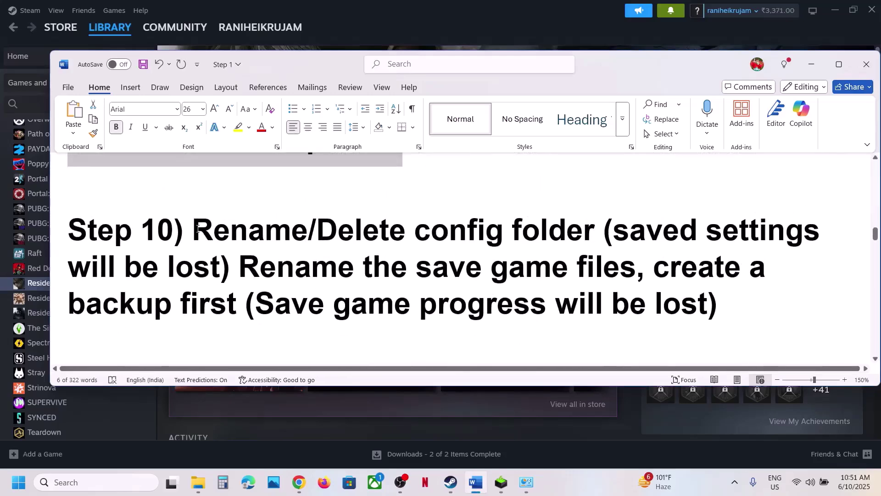
pyautogui.moveTo(215, 228); pyautogui.dragTo(595, 230)
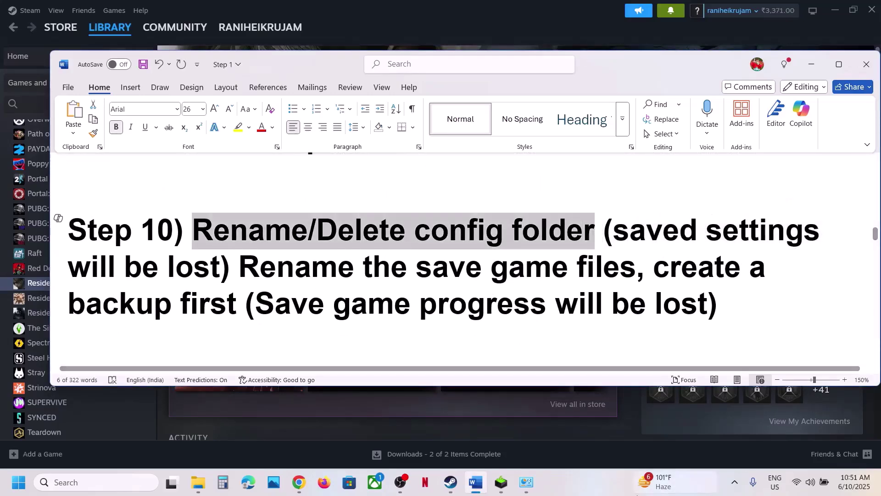
pyautogui.click(601, 481)
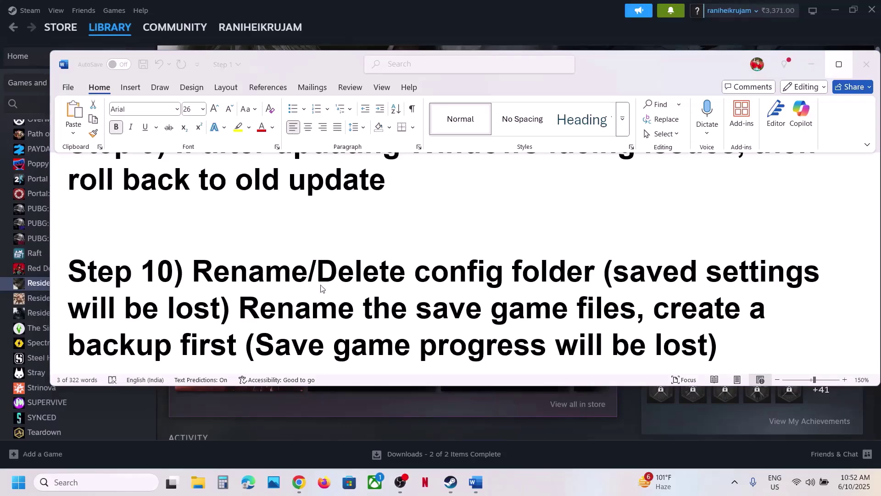
pyautogui.click(321, 289)
pyautogui.moveTo(265, 275); pyautogui.dragTo(507, 275)
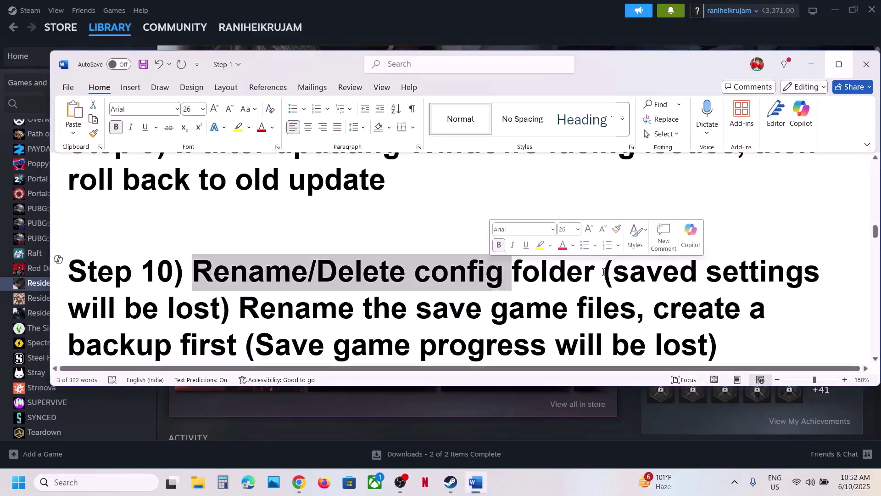
pyautogui.moveTo(614, 273); pyautogui.dragTo(243, 296)
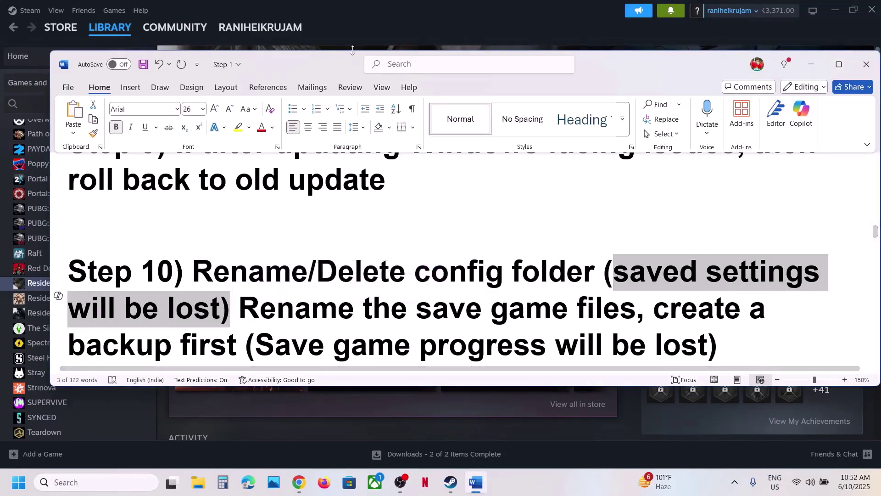
# Switch to Steam and open Resident Evil 4's local installation folder.
pyautogui.click(354, 21)
pyautogui.rightClick(76, 283)
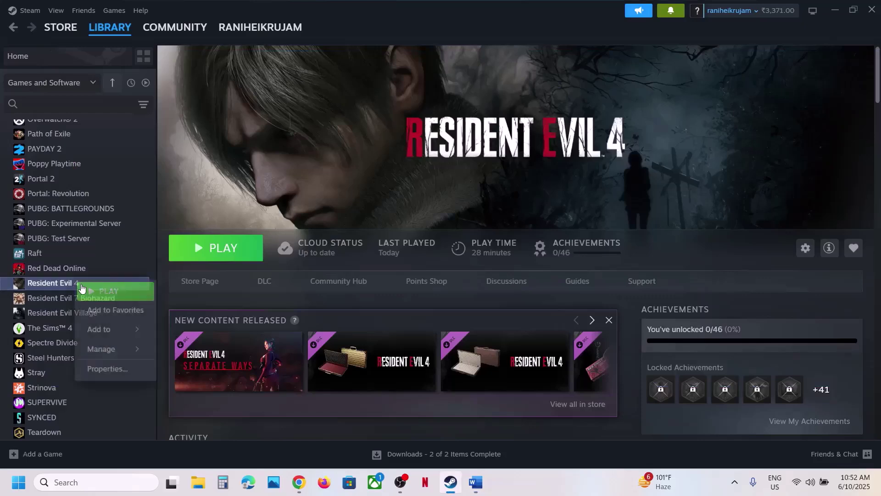
pyautogui.moveTo(103, 351)
pyautogui.click(203, 370)
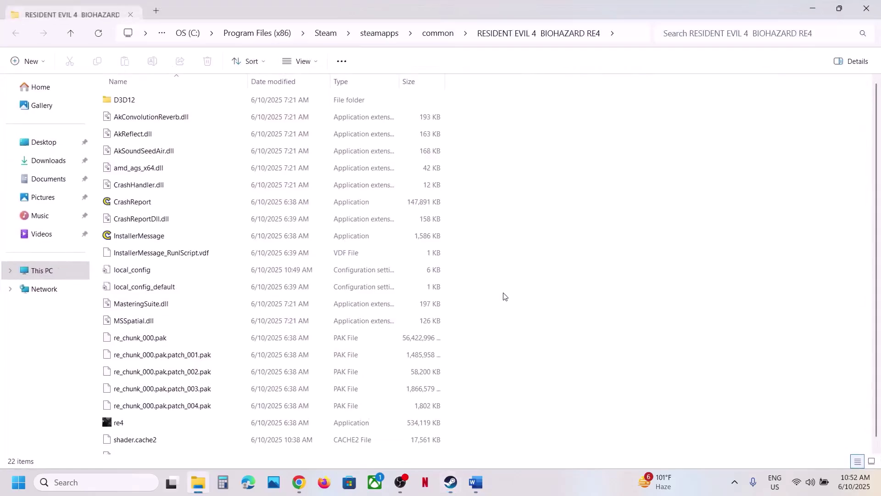
# Back up the local_config file by copying it to the desktop, and place the copy beneath the InstallerMessage icon.
pyautogui.click(132, 271)
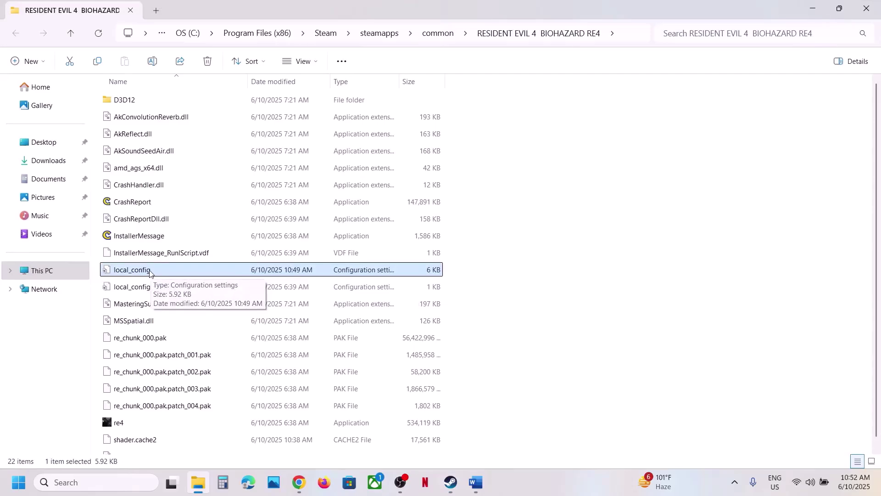
pyautogui.rightClick(150, 272)
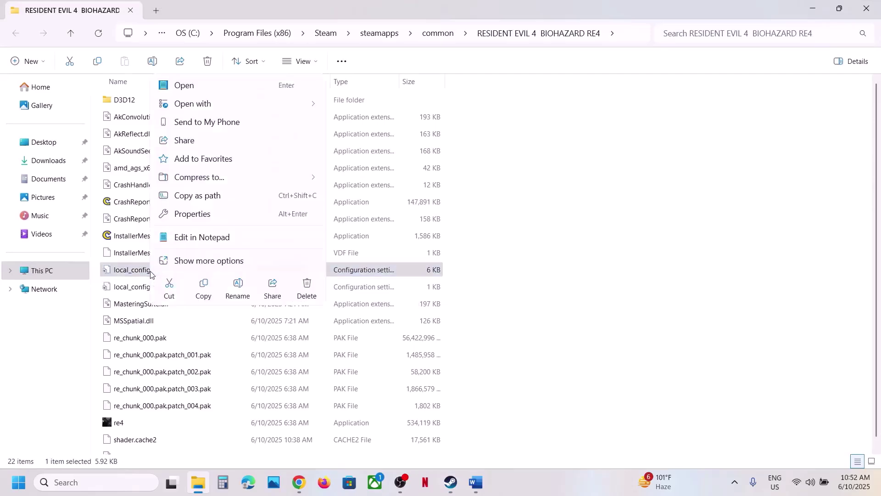
pyautogui.click(201, 287)
pyautogui.press('super+d')
pyautogui.hotkey('ctrl', 'v')
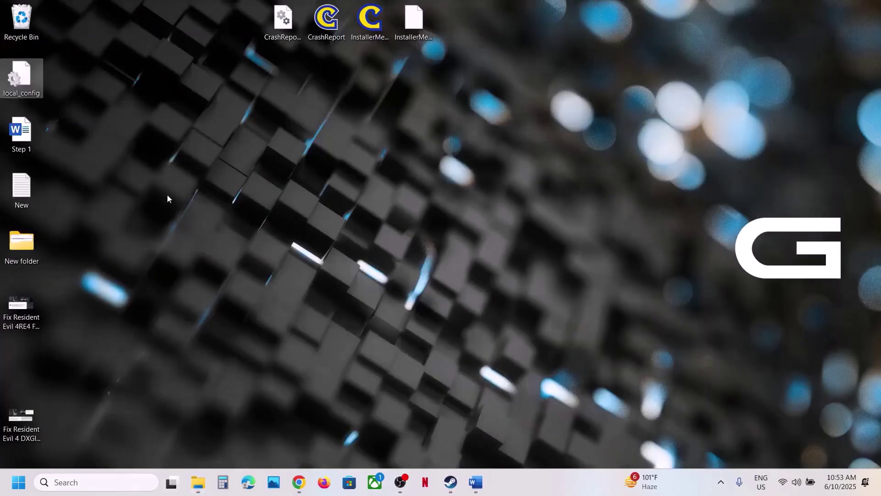
pyautogui.moveTo(43, 84); pyautogui.dragTo(387, 99)
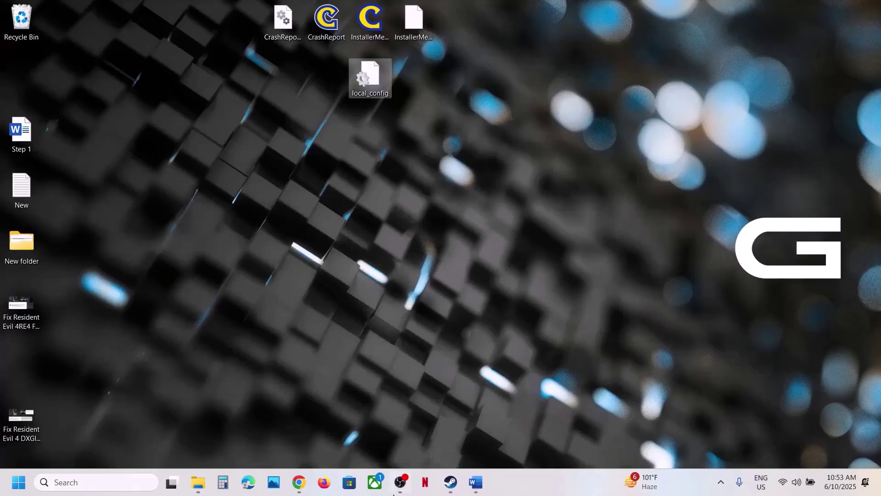
# Return to the game's installation folder, view the available file actions for local_config, and switch to Steam.
pyautogui.click(198, 482)
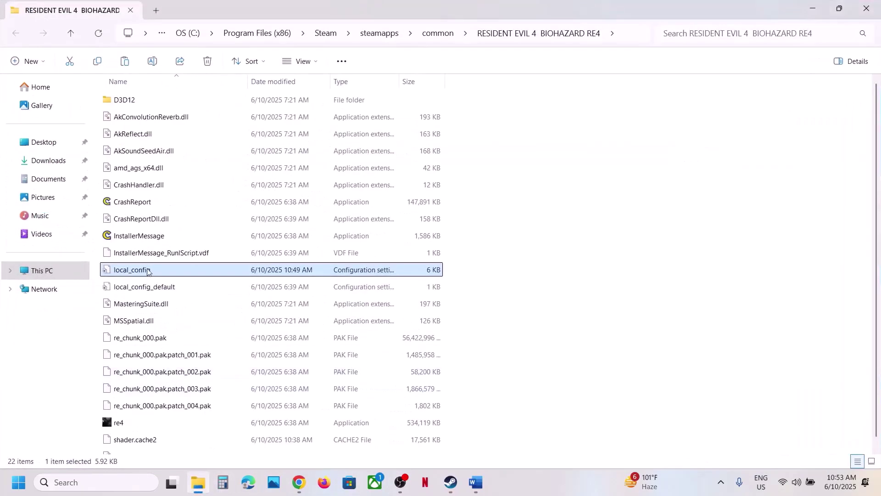
pyautogui.rightClick(129, 270)
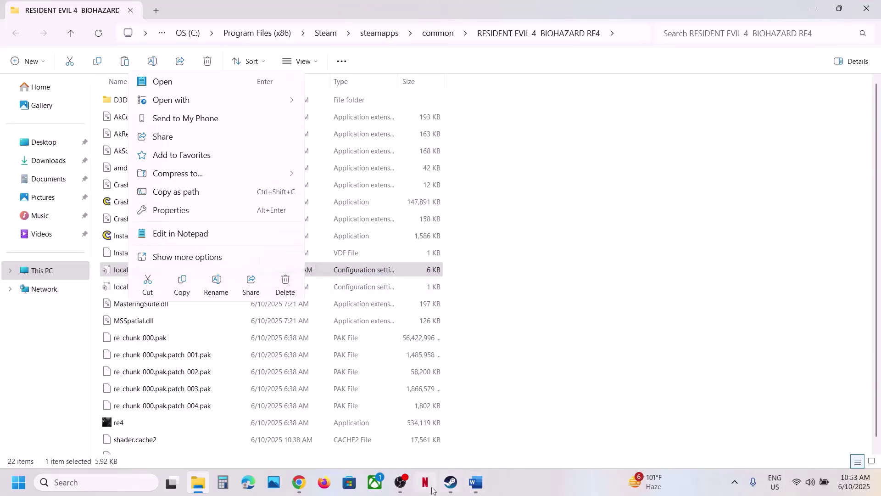
pyautogui.click(456, 493)
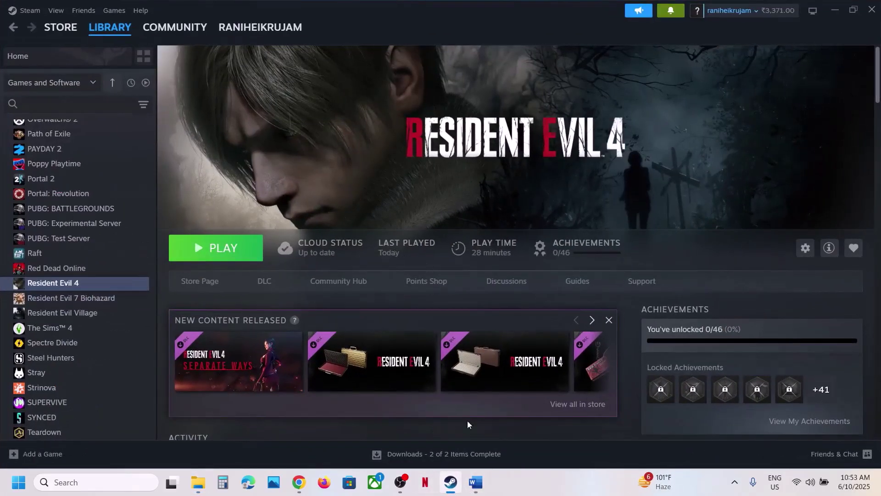
# Switch to Word and read the Step 10 instructions on renaming the save game files, lost progress and creating a backup first.
pyautogui.click(476, 482)
pyautogui.scroll(-1, 348, 324)
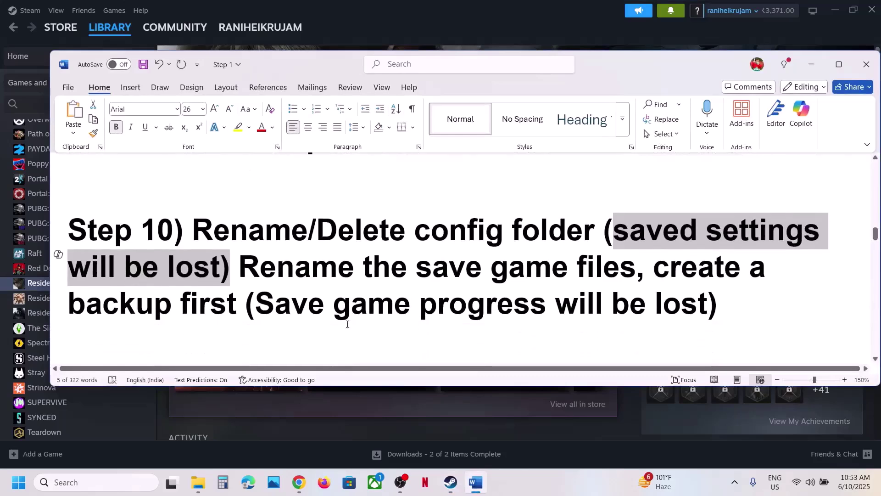
pyautogui.moveTo(239, 272); pyautogui.dragTo(602, 280)
pyautogui.moveTo(262, 302); pyautogui.dragTo(693, 299)
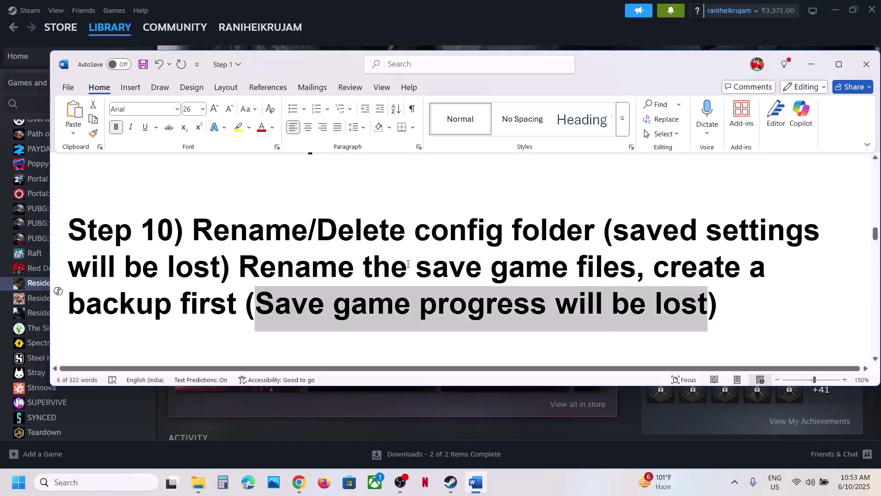
pyautogui.moveTo(653, 267); pyautogui.dragTo(246, 305)
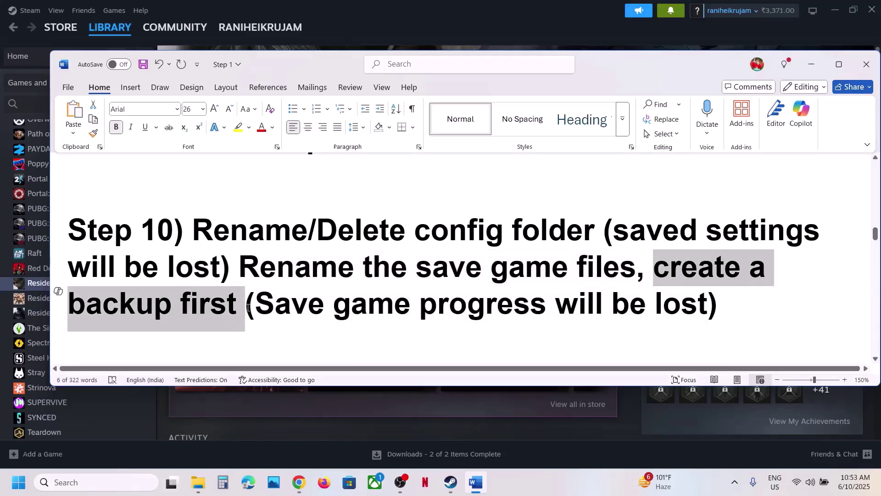
# Switch to File Explorer and open the userdata folder in C:\Program Files (x86)\Steam.
pyautogui.click(484, 21)
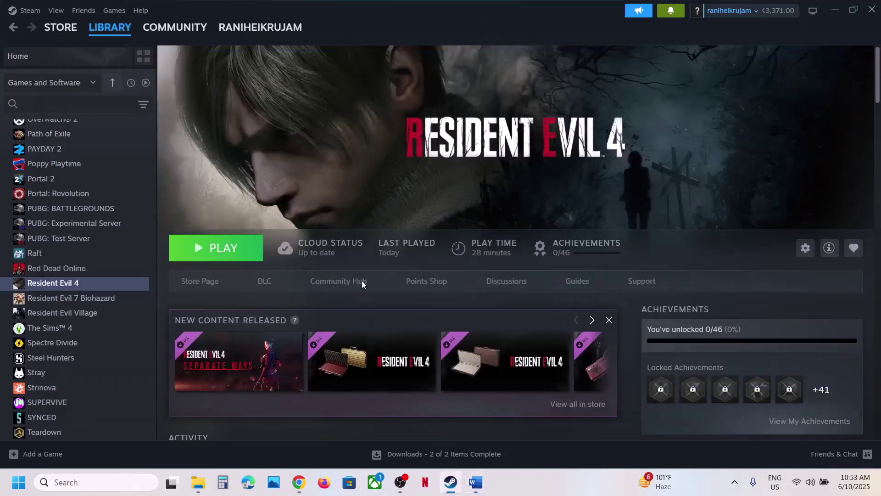
pyautogui.click(202, 488)
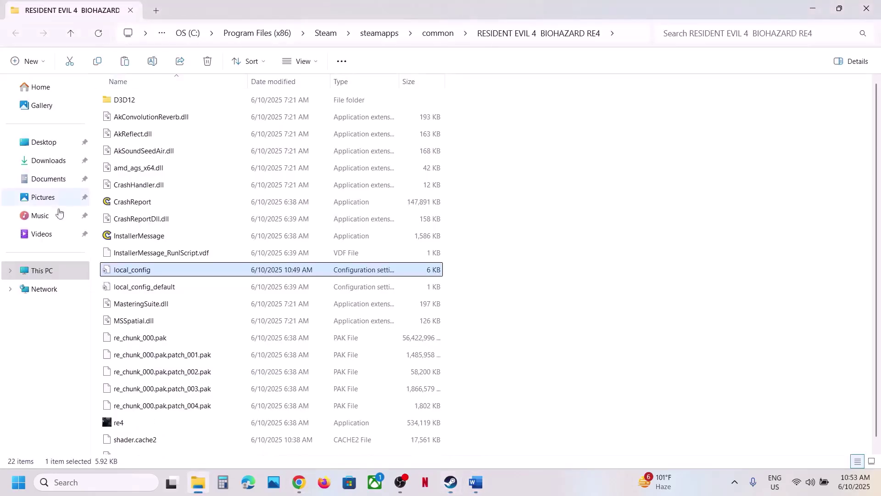
pyautogui.click(39, 270)
pyautogui.doubleClick(126, 108)
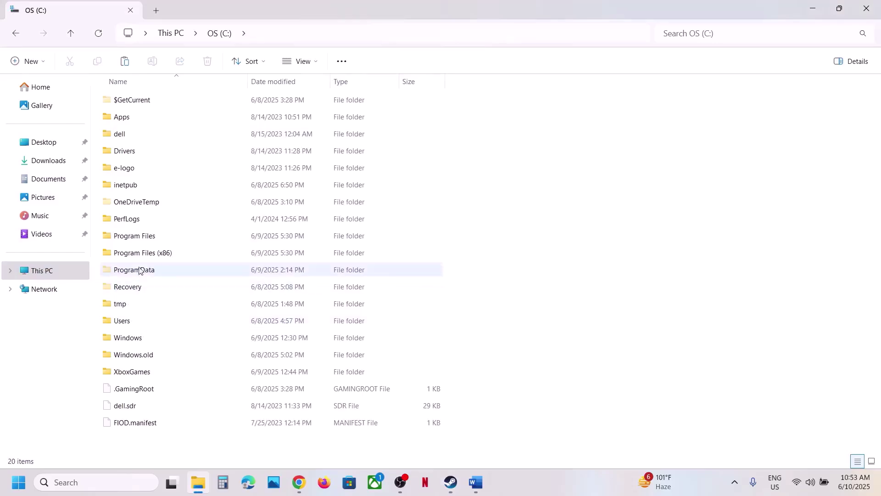
pyautogui.doubleClick(144, 253)
pyautogui.scroll(-1, 177, 306)
pyautogui.scroll(-1, 177, 307)
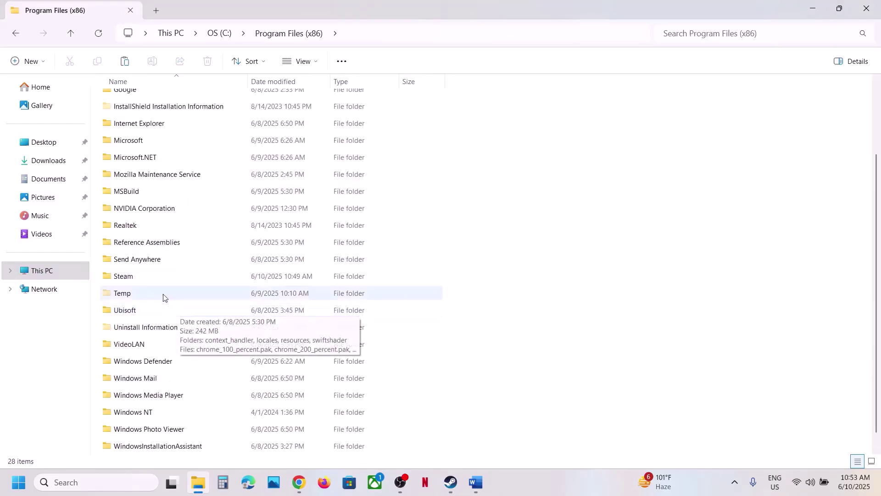
pyautogui.doubleClick(147, 276)
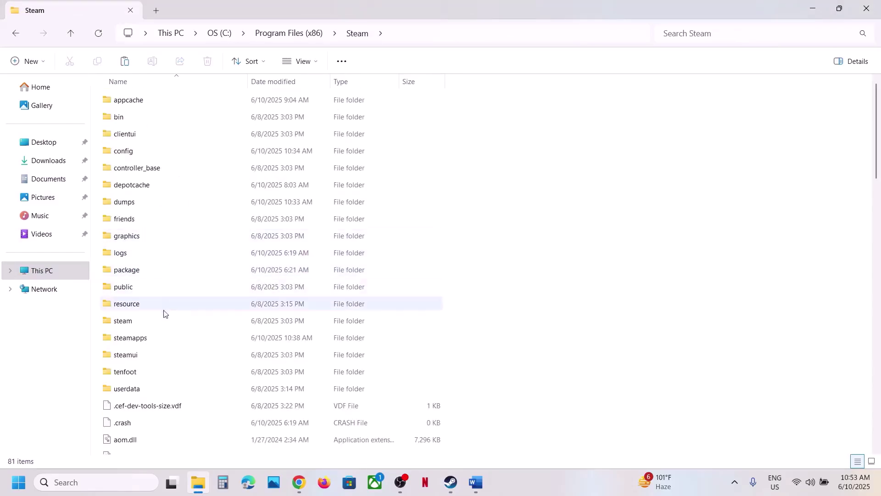
pyautogui.click(132, 389)
pyautogui.doubleClick(140, 390)
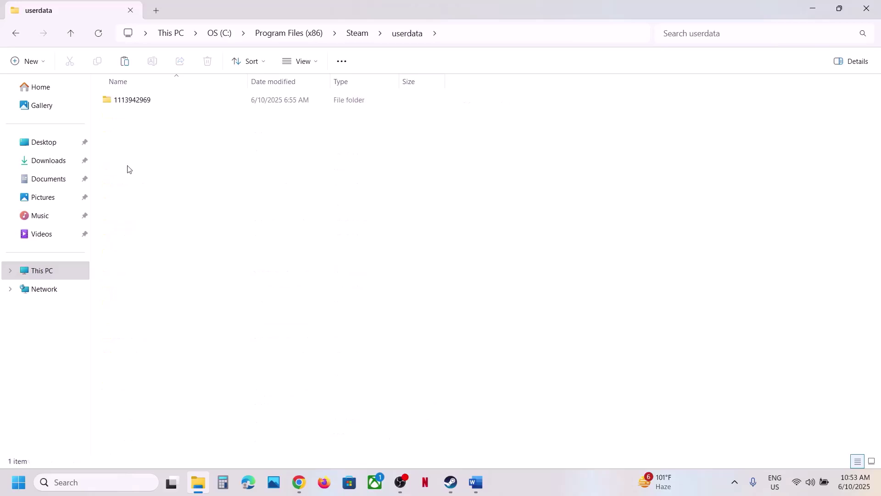
# Inspect the save file in the account folder under 2050650\remote\win64_save, and return to the account folder.
pyautogui.doubleClick(134, 100)
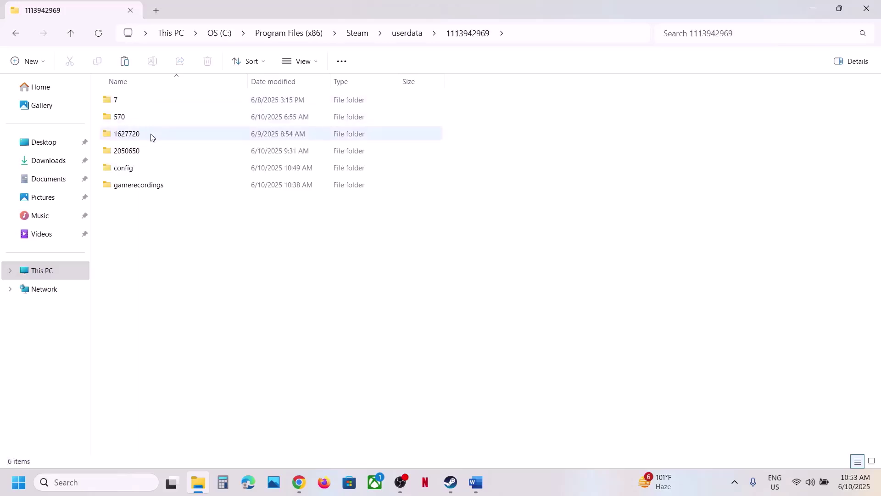
pyautogui.click(131, 157)
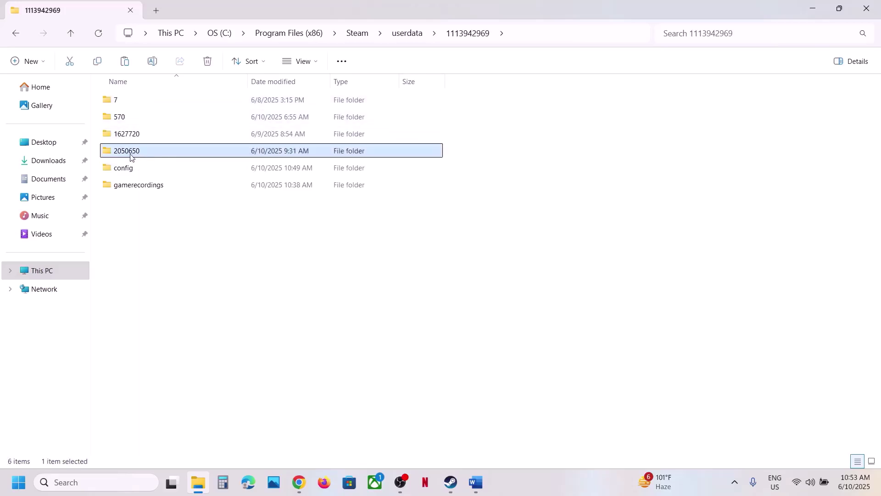
pyautogui.doubleClick(141, 153)
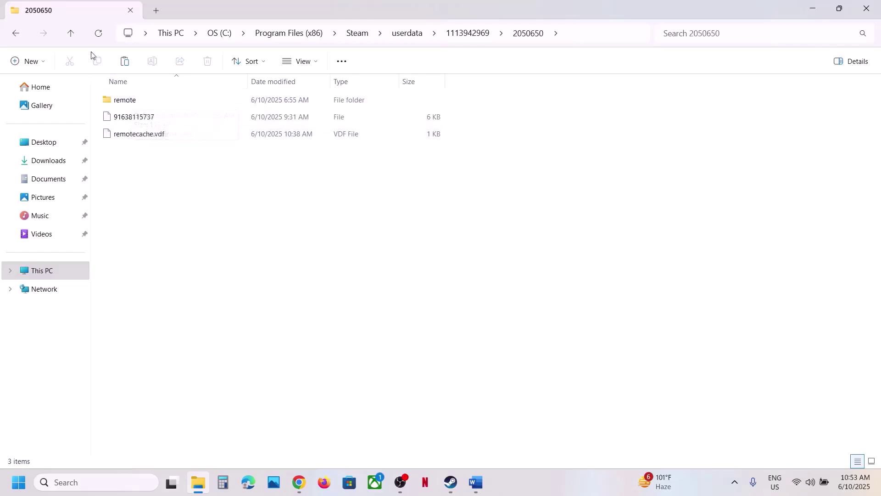
pyautogui.click(126, 104)
pyautogui.doubleClick(126, 105)
pyautogui.click(141, 101)
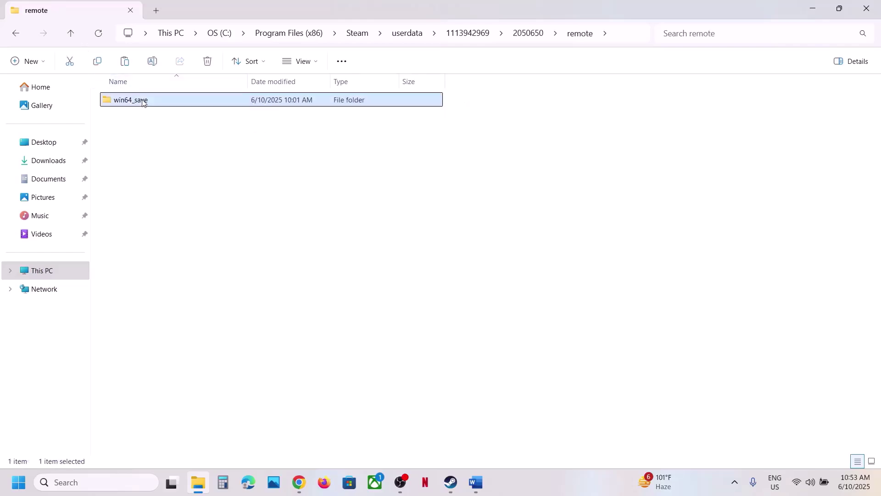
pyautogui.doubleClick(143, 102)
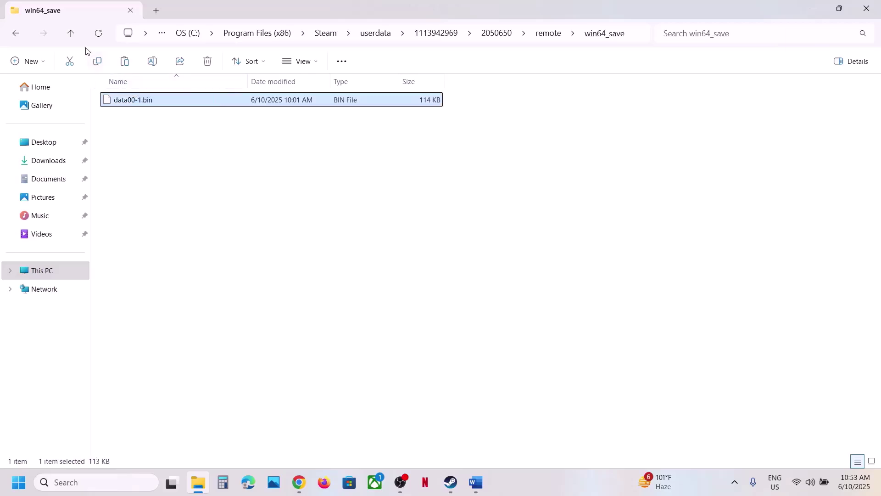
pyautogui.click(74, 37)
pyautogui.click(73, 36)
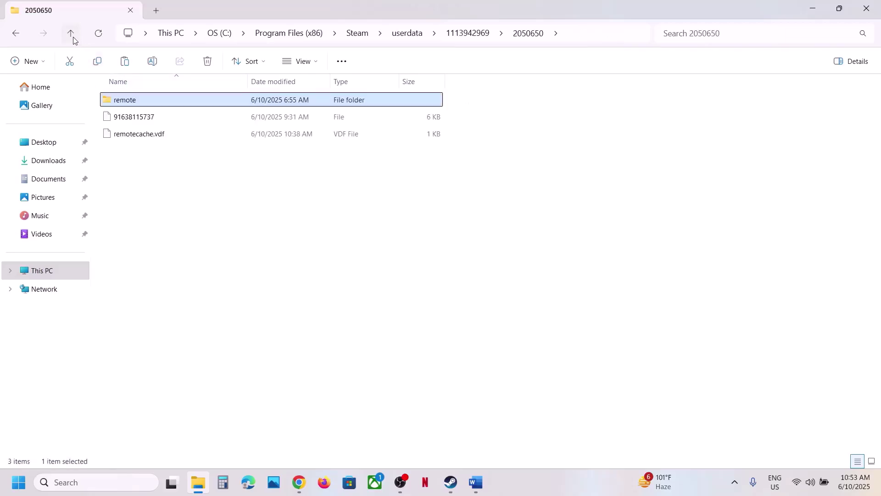
pyautogui.click(73, 36)
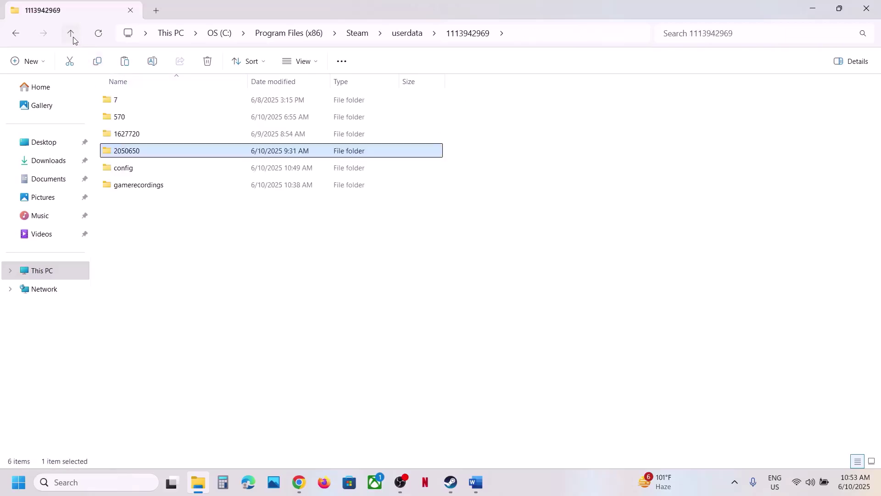
pyautogui.rightClick(139, 156)
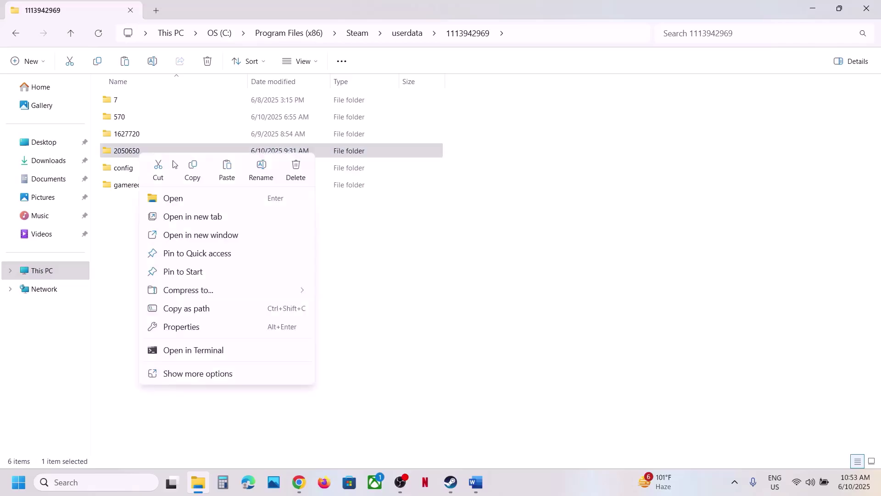
pyautogui.click(259, 170)
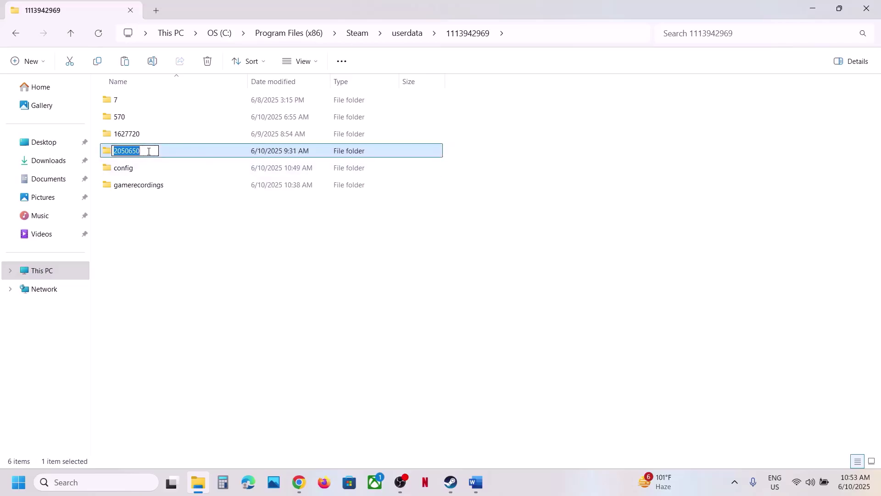
pyautogui.press('Escape')
# Back up the 2050650 save folder by copying it to the desktop, and place the copy beside local_config.
pyautogui.rightClick(177, 155)
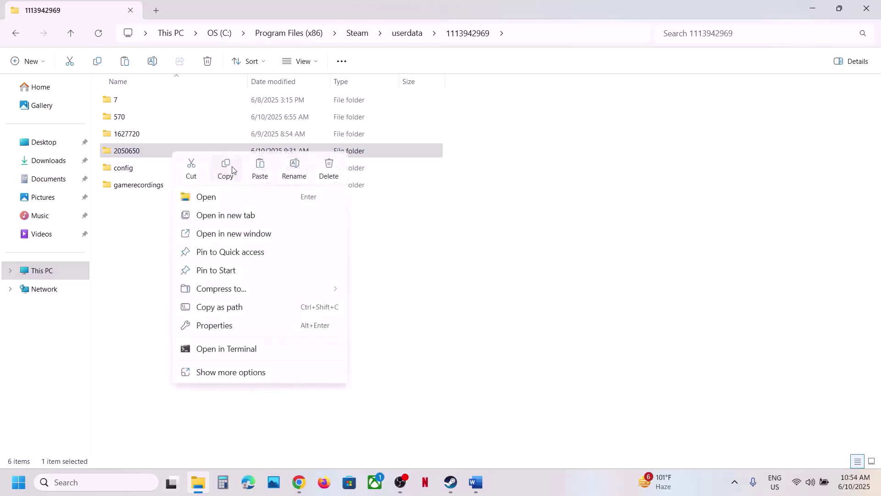
pyautogui.click(291, 179)
pyautogui.press('super+d')
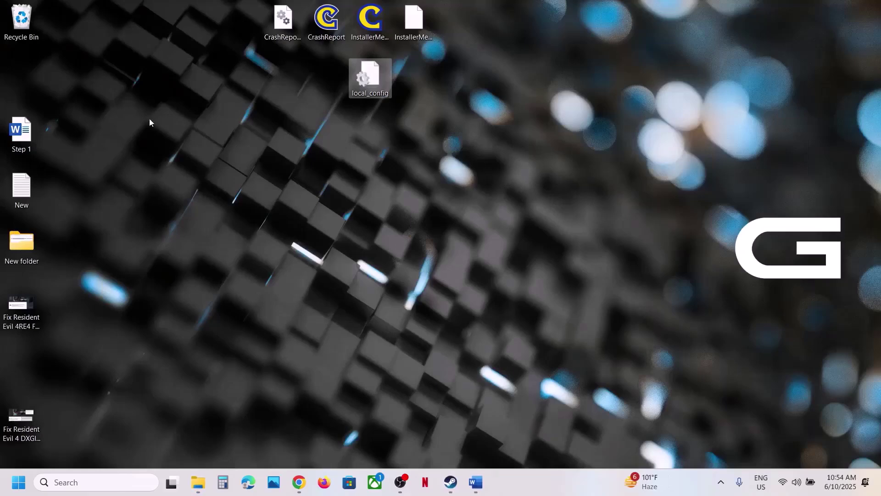
pyautogui.moveTo(20, 87); pyautogui.dragTo(421, 82)
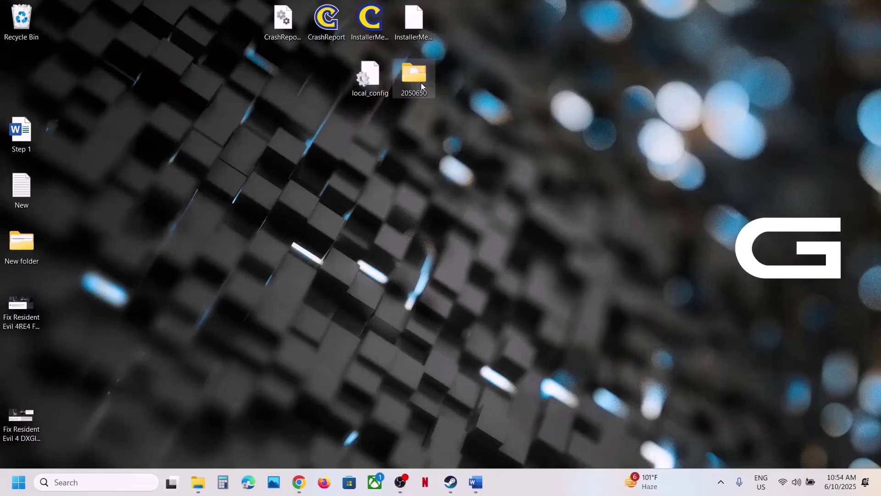
# Return to the Steam account folder and rename the 2050650 save folder as 2050650.old.
pyautogui.click(198, 482)
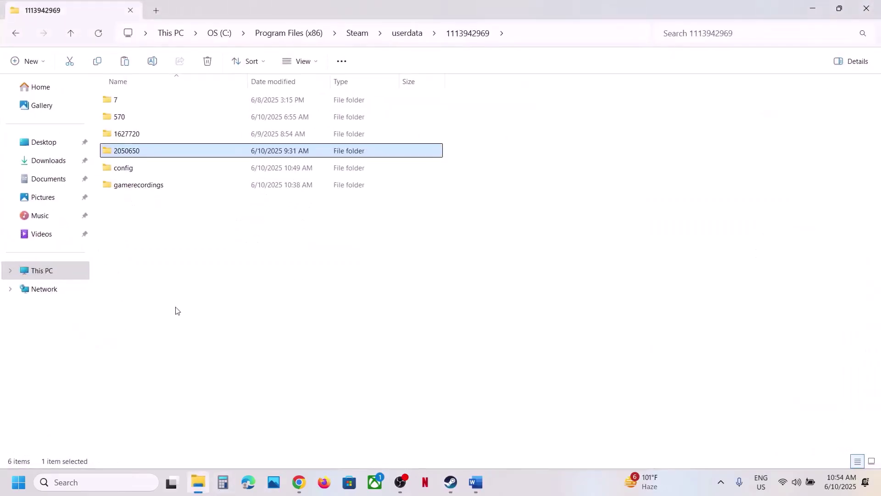
pyautogui.rightClick(123, 154)
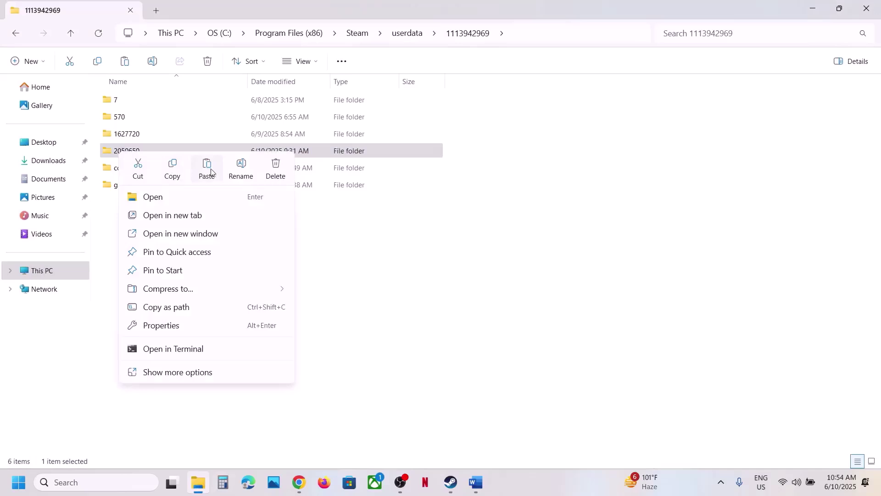
pyautogui.click(238, 166)
pyautogui.click(154, 150)
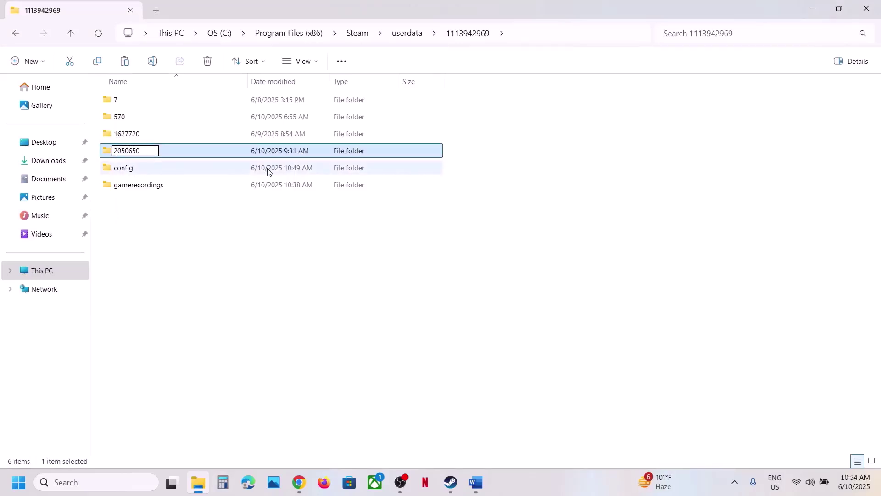
pyautogui.write('.old')
pyautogui.click(323, 311)
# Switch to Steam to view the Resident Evil 4 library page, and return to Step 10 in the Word document.
pyautogui.click(452, 484)
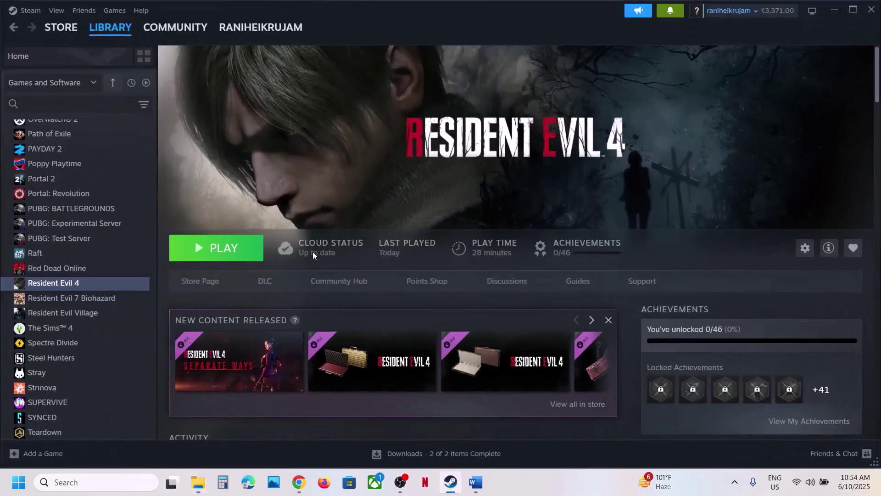
pyautogui.click(475, 490)
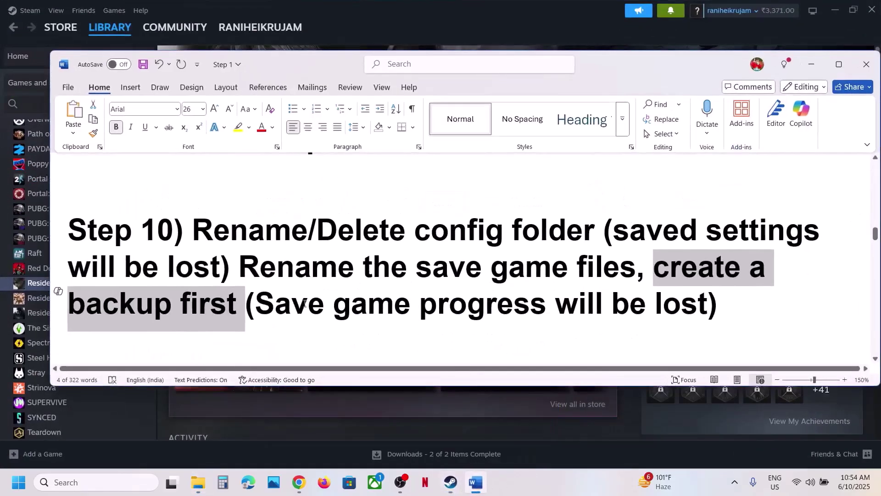
# Highlight Step 10's note about losing save progress and Step 11's instruction to allow the game exe in the antivirus program.
pyautogui.moveTo(282, 312); pyautogui.dragTo(708, 308)
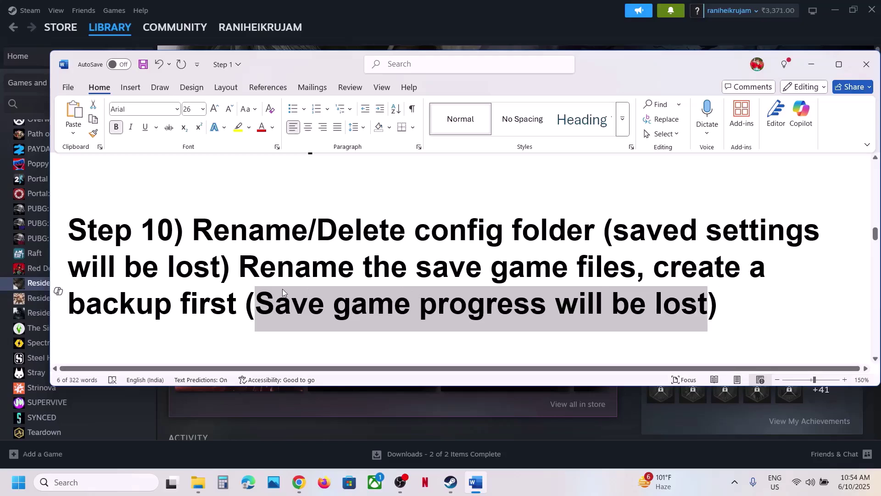
pyautogui.scroll(-3, 283, 285)
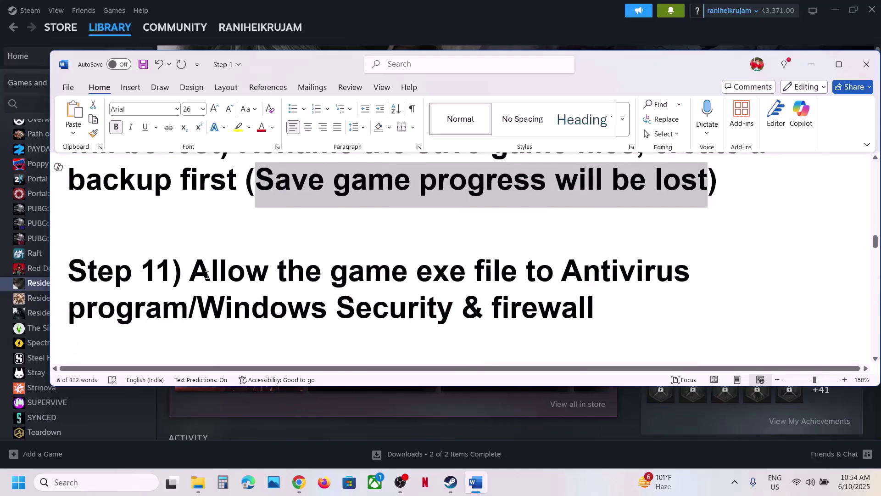
pyautogui.moveTo(207, 276); pyautogui.dragTo(185, 314)
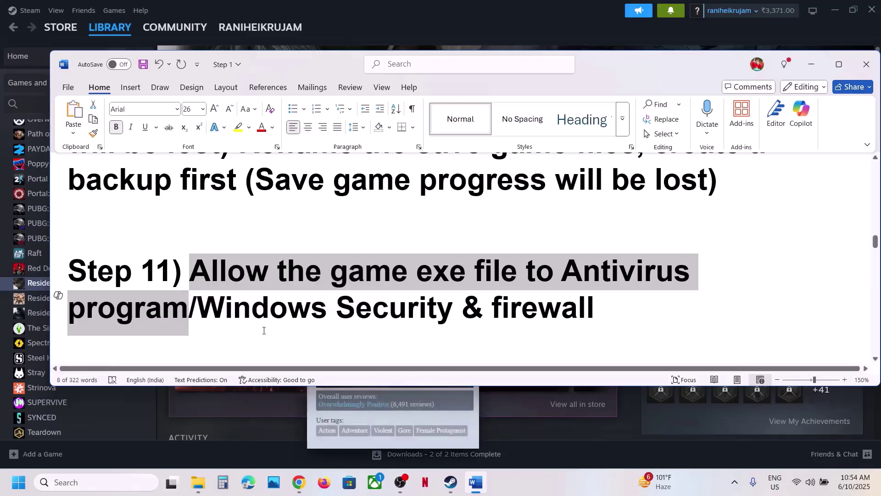
# Switch to Windows Settings and open the Controlled folder access allowed-apps list under Windows Security's ransomware protection.
pyautogui.press('super+i')
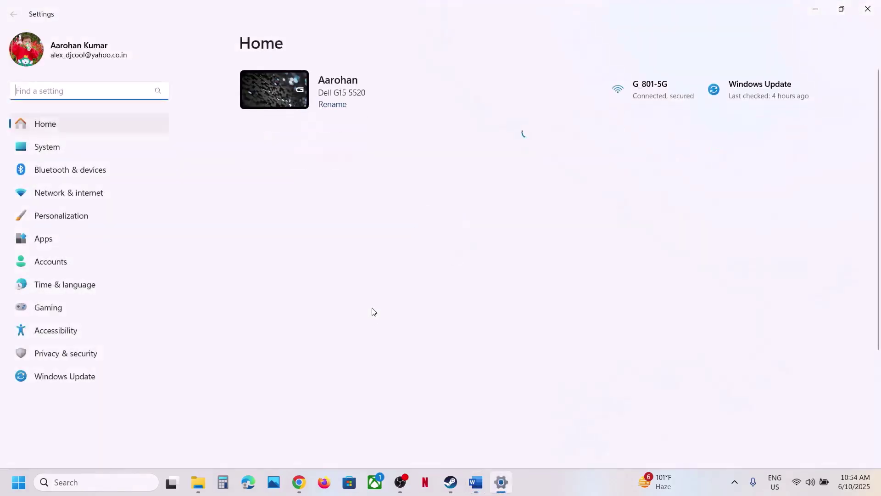
pyautogui.click(82, 352)
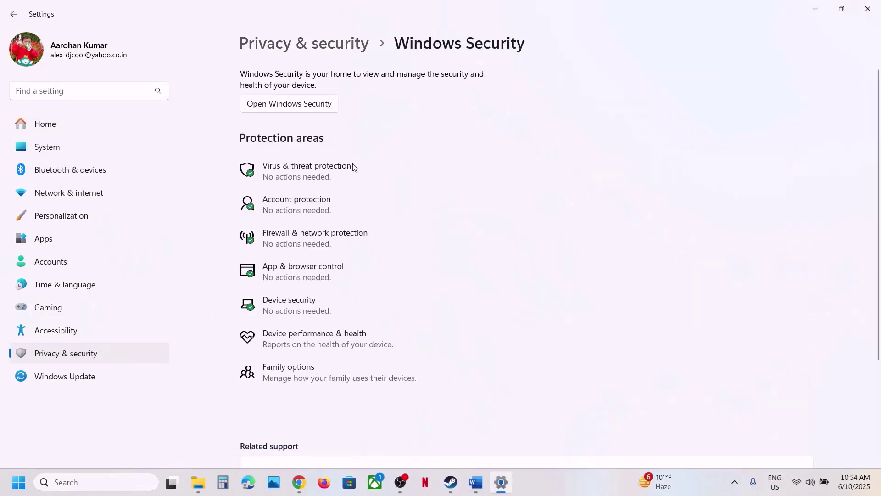
pyautogui.click(293, 178)
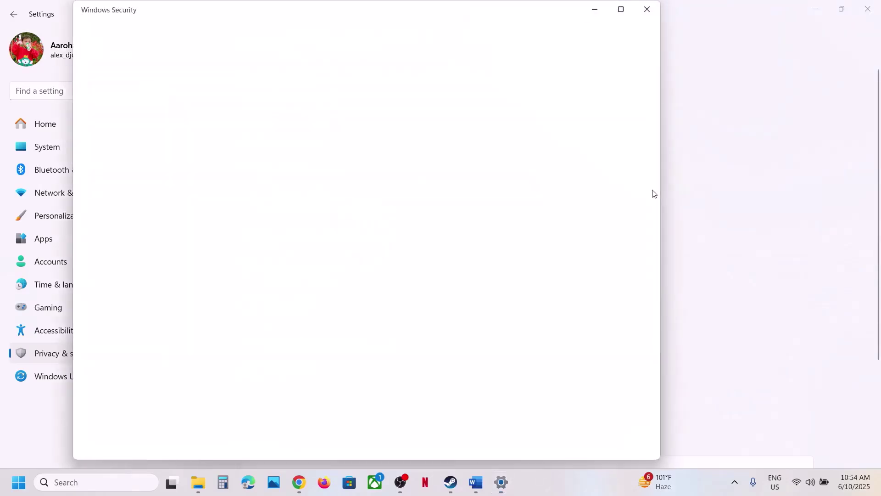
pyautogui.click(621, 10)
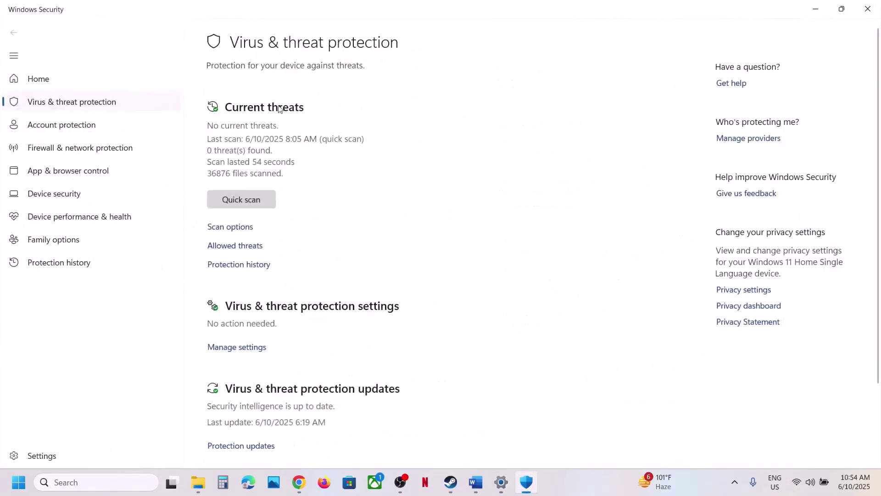
pyautogui.scroll(-3, 290, 275)
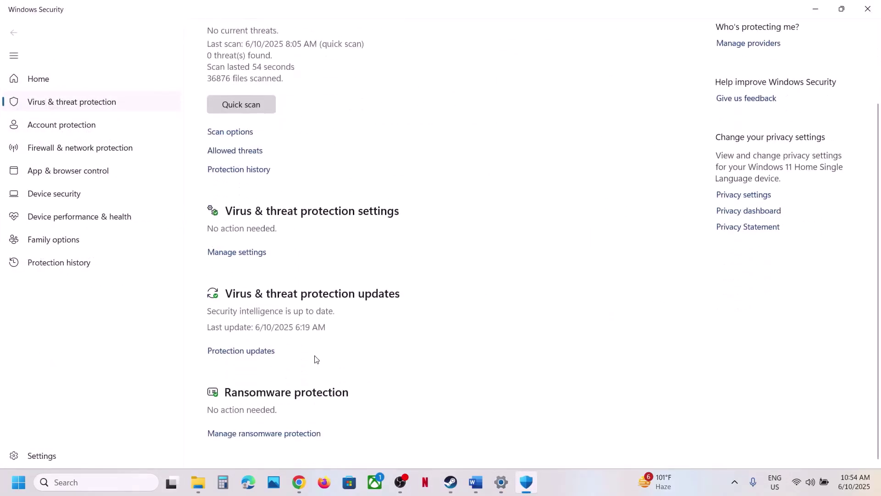
pyautogui.click(282, 434)
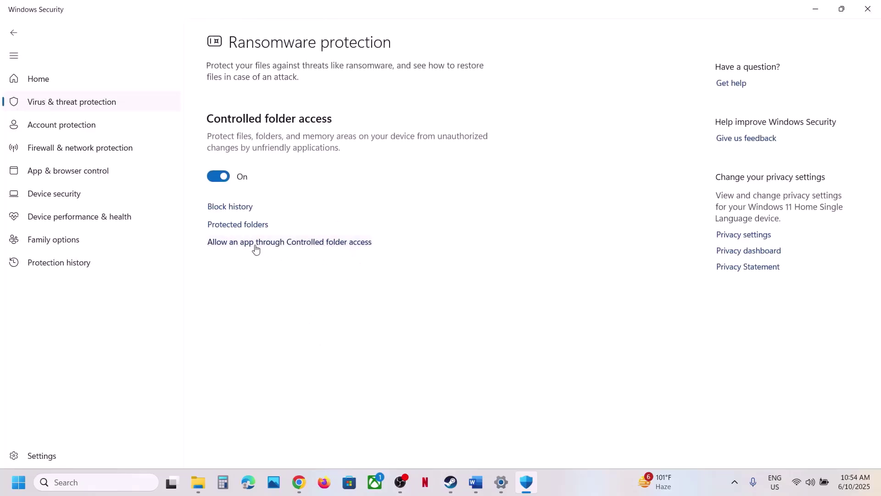
pyautogui.click(287, 247)
pyautogui.click(371, 332)
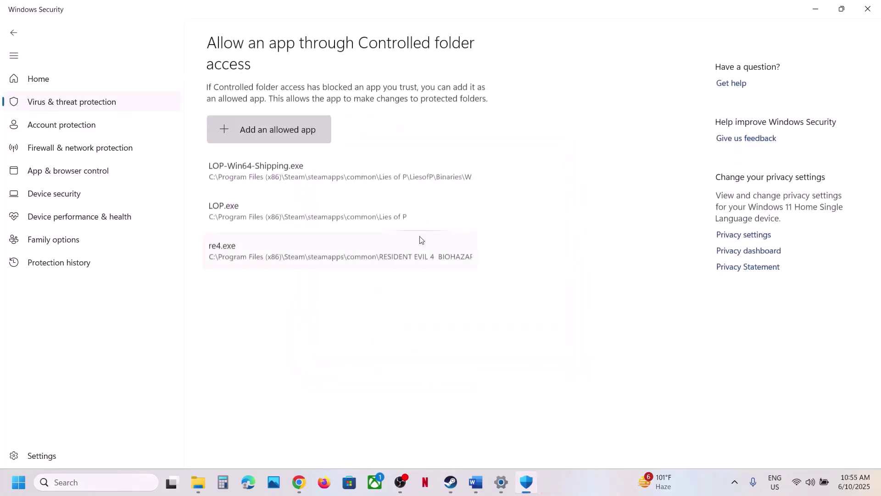
# Add re4 from the RESIDENT EVIL 4 BIOHAZARD RE4 folder as an app allowed through Controlled folder access.
pyautogui.click(267, 138)
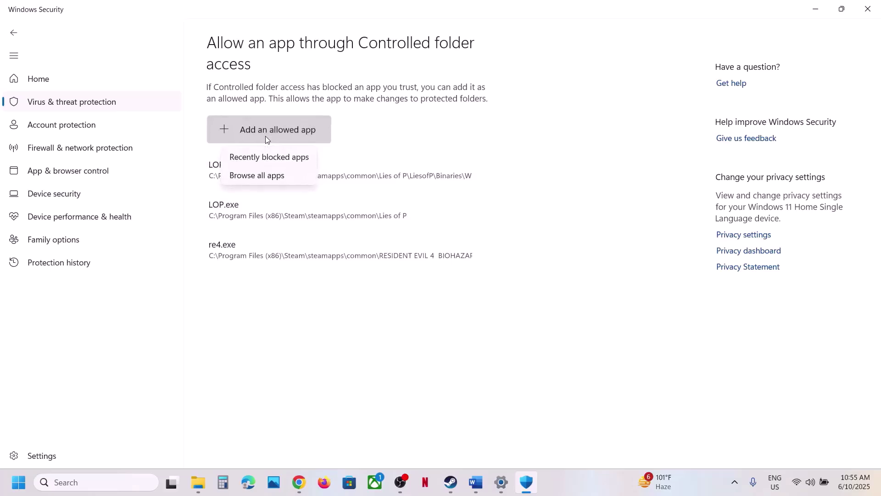
pyautogui.click(268, 176)
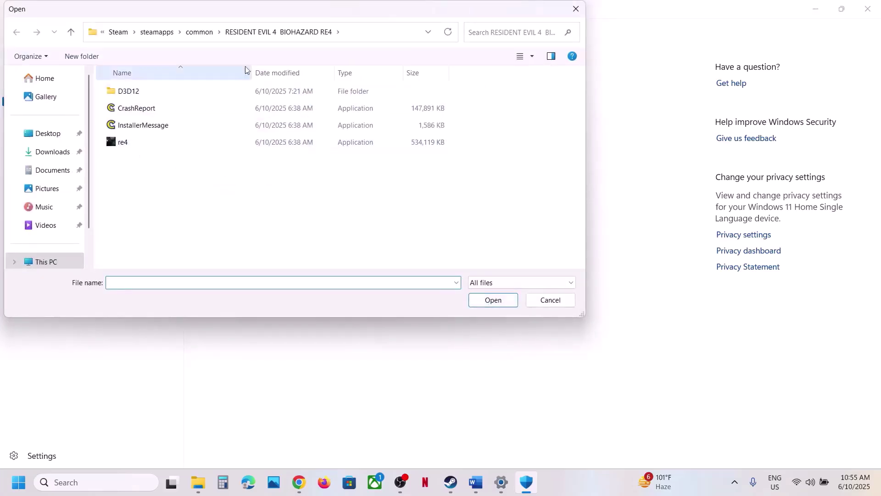
pyautogui.click(354, 31)
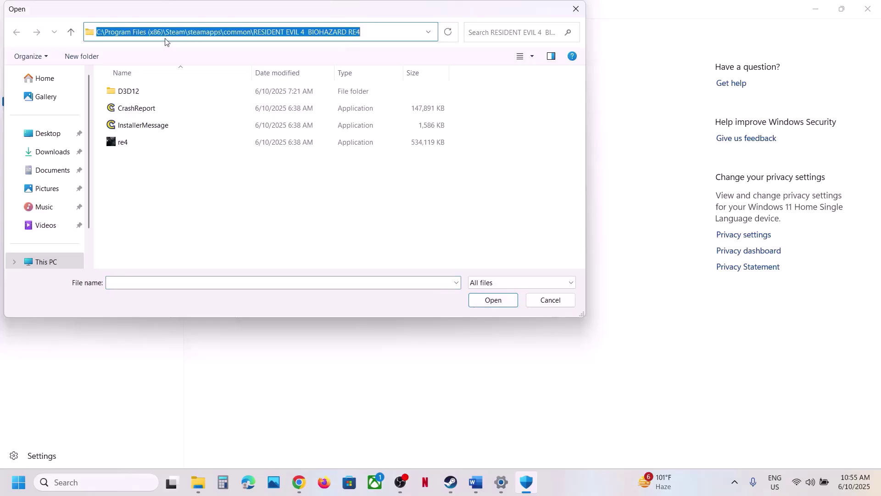
pyautogui.click(122, 143)
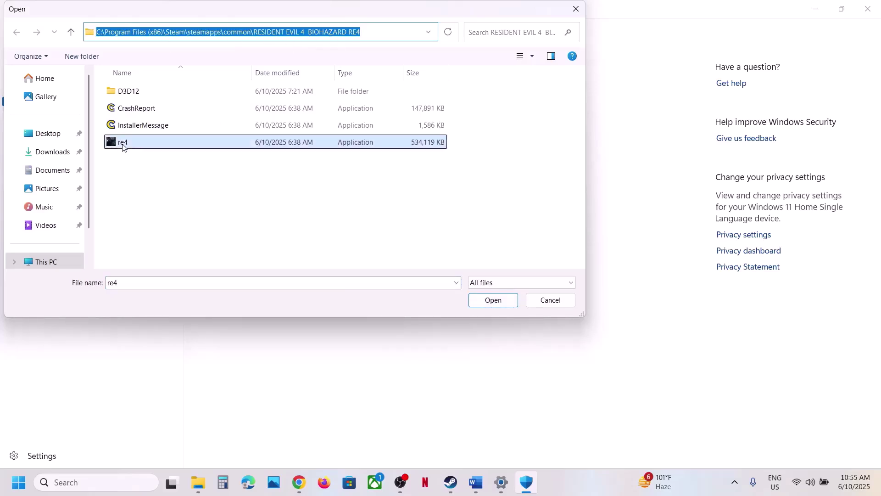
pyautogui.click(493, 301)
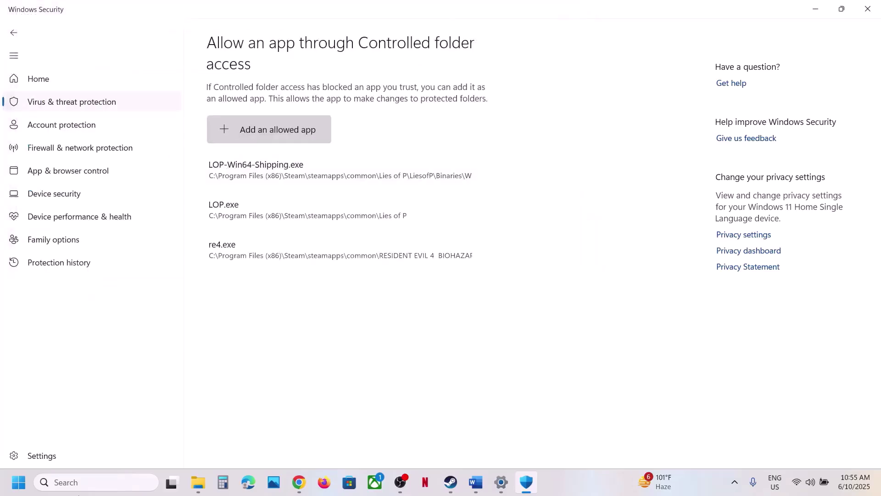
# Search Windows for "control" and open Control Panel.
pyautogui.click(80, 489)
pyautogui.write('vlc')
pyautogui.press('BackSpace')
pyautogui.press('BackSpace')
pyautogui.press('BackSpace')
pyautogui.press('BackSpace')
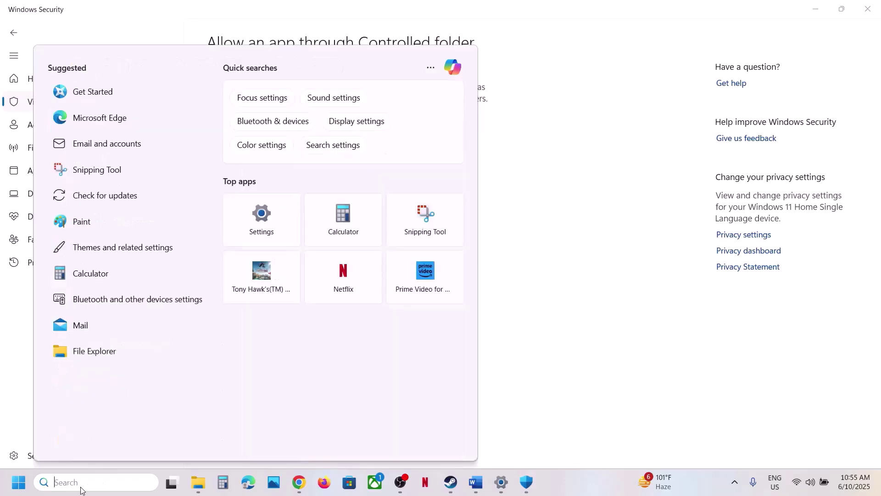
pyautogui.write('control')
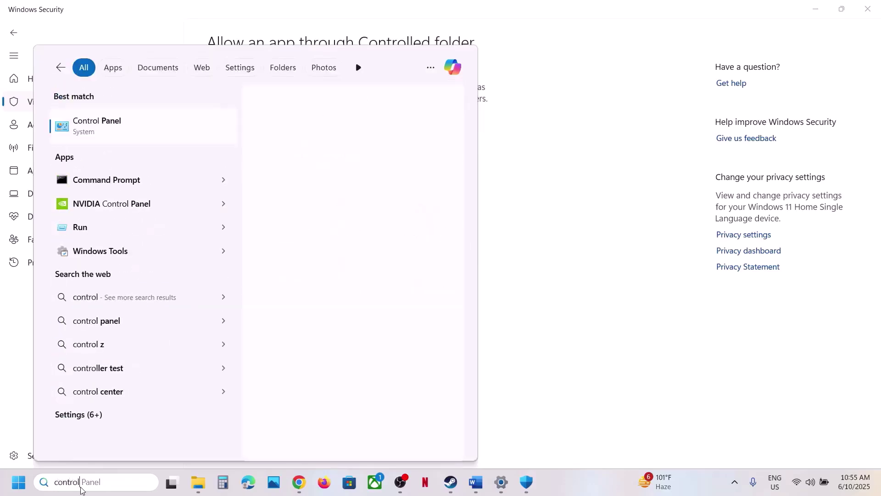
pyautogui.press('Escape')
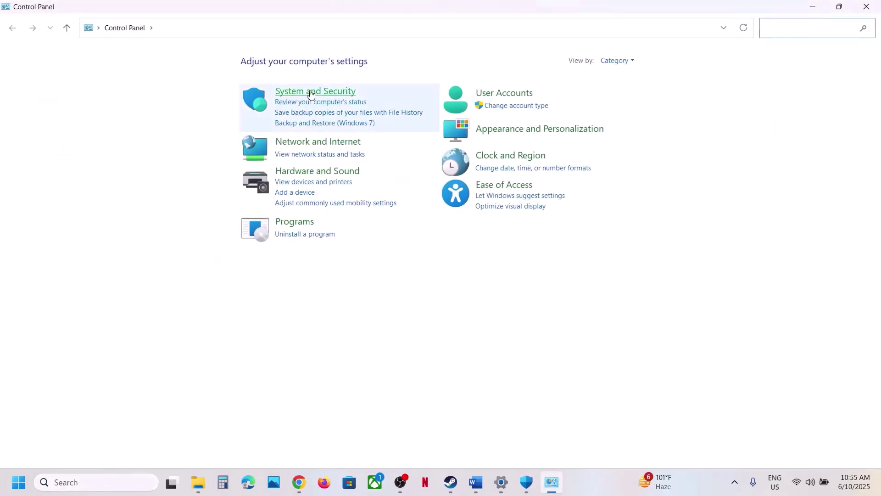
# Open Windows Defender Firewall's allowed apps list under System and Security, and unlock it for changes.
pyautogui.click(307, 92)
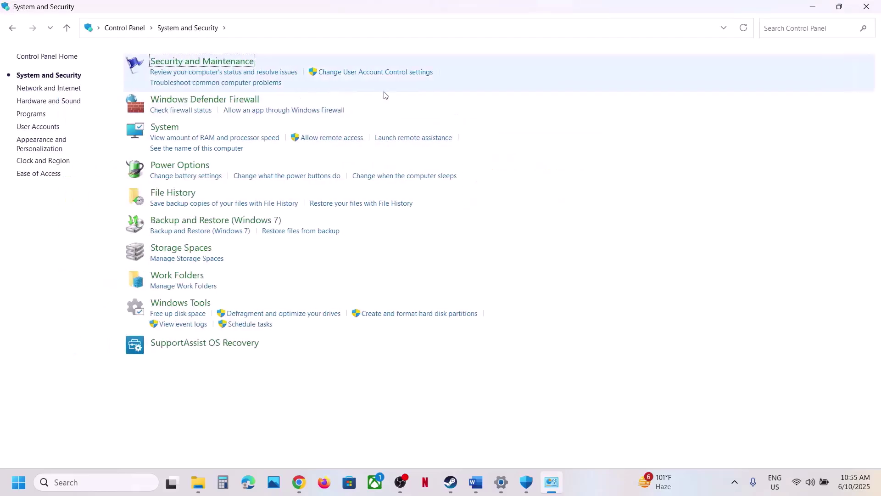
pyautogui.click(208, 100)
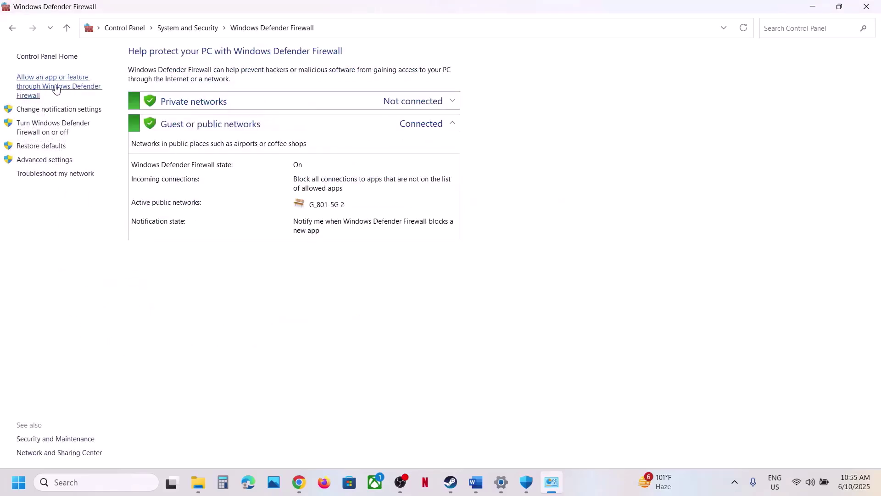
pyautogui.click(56, 89)
pyautogui.click(579, 91)
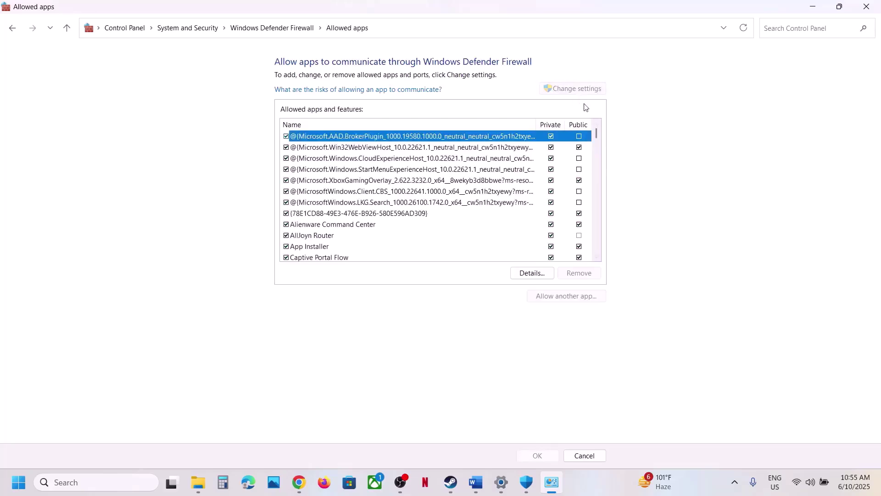
# Try to add re4 from the game folder to the firewall's allowed apps, and close the app-adding dialog.
pyautogui.click(568, 297)
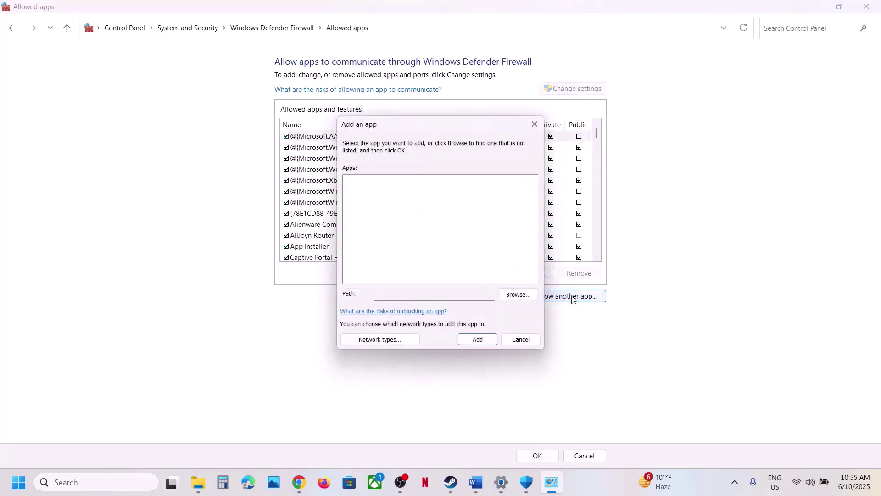
pyautogui.click(524, 294)
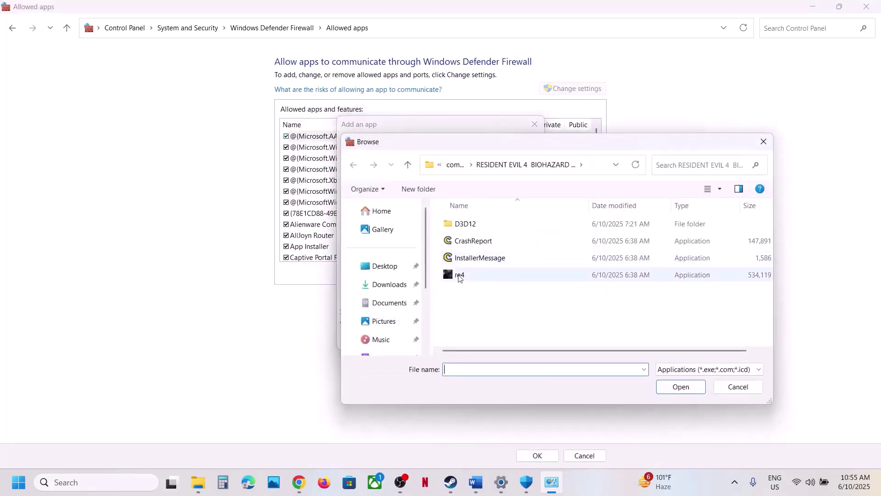
pyautogui.click(459, 275)
pyautogui.click(681, 387)
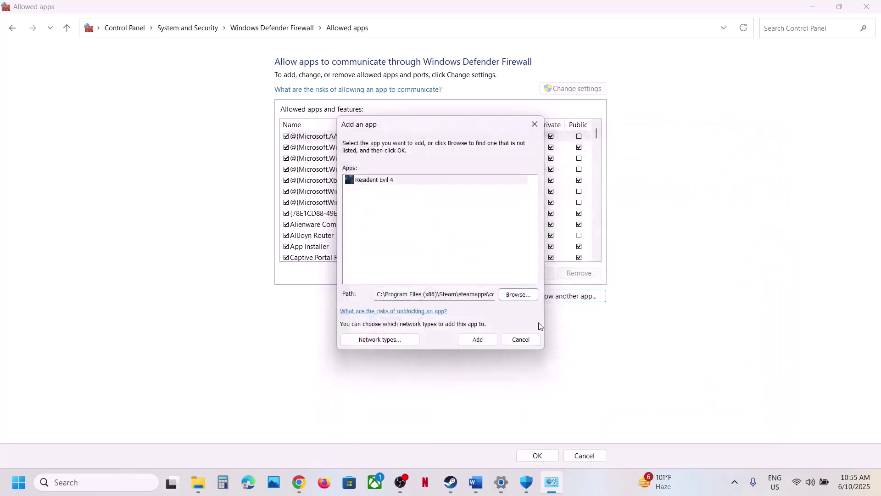
pyautogui.click(478, 339)
pyautogui.click(503, 280)
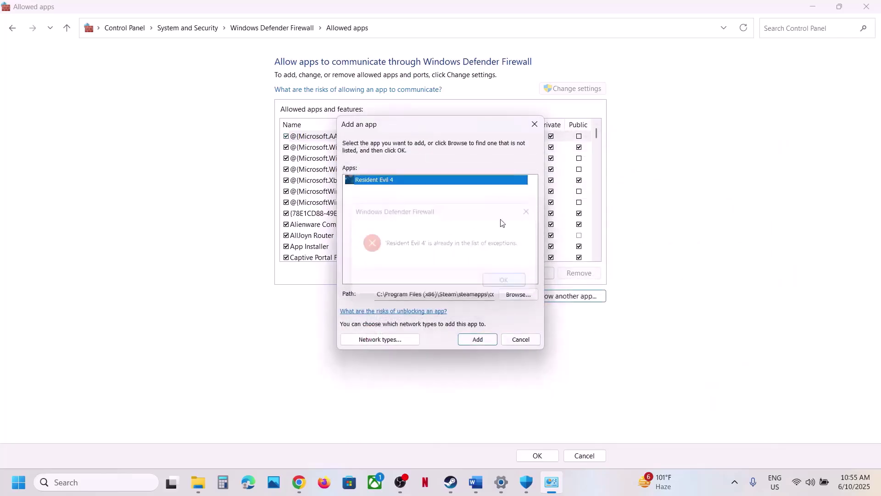
pyautogui.click(534, 124)
# Locate Resident Evil 4 in the firewall's allowed apps list, and close the Control Panel, Windows Security and Settings windows.
pyautogui.click(360, 234)
pyautogui.write('res')
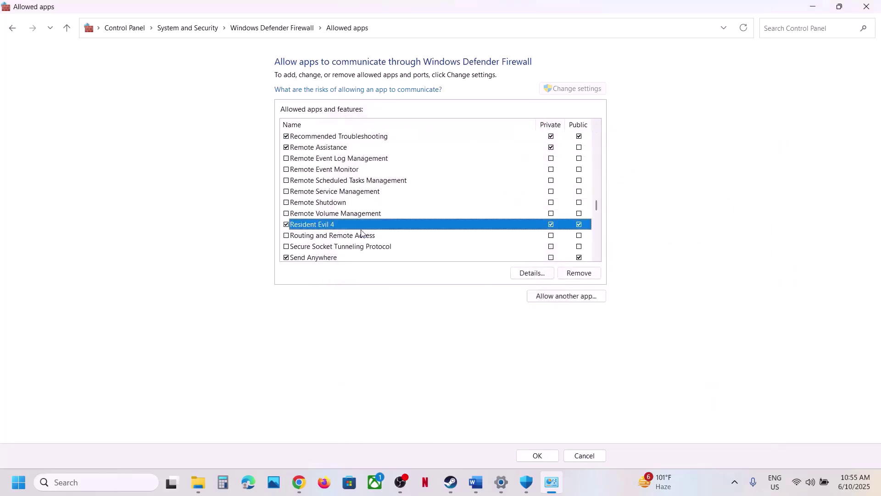
pyautogui.click(870, 9)
pyautogui.click(870, 10)
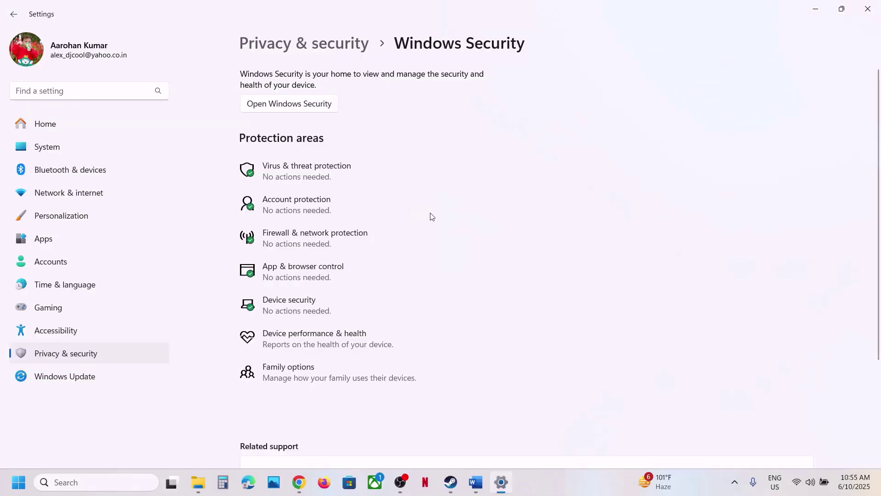
pyautogui.click(874, 11)
# Review Step 12 in the Word document, highlighting the clean graphics driver installation instruction and the AMD support link.
pyautogui.scroll(-2, 365, 269)
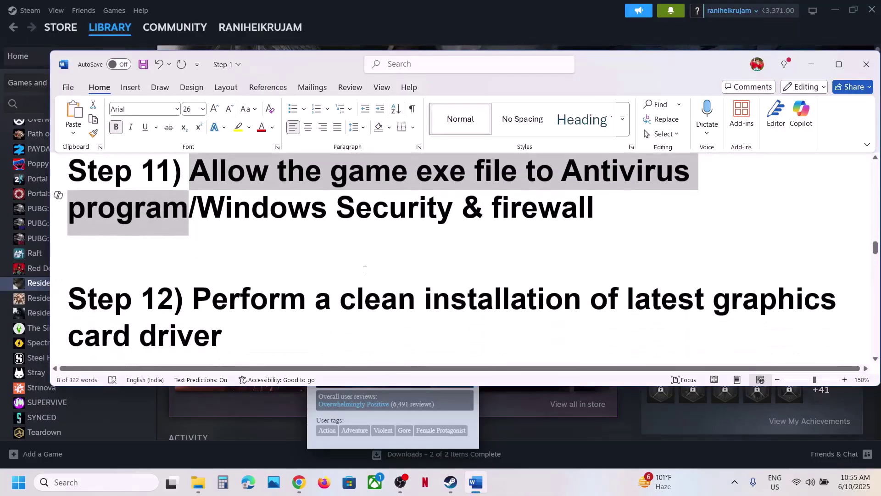
pyautogui.scroll(-3, 365, 269)
pyautogui.moveTo(194, 193); pyautogui.dragTo(408, 220)
pyautogui.scroll(-1, 243, 268)
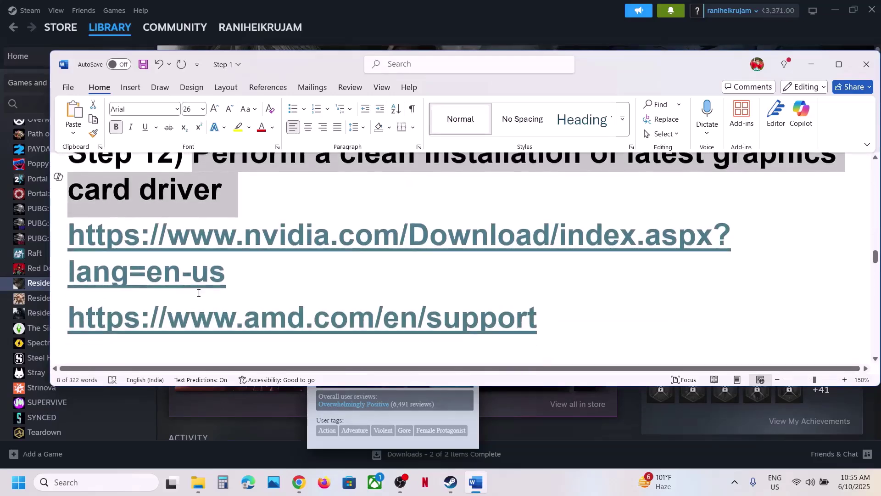
pyautogui.tripleClick(243, 268)
pyautogui.moveTo(582, 311); pyautogui.dragTo(69, 316)
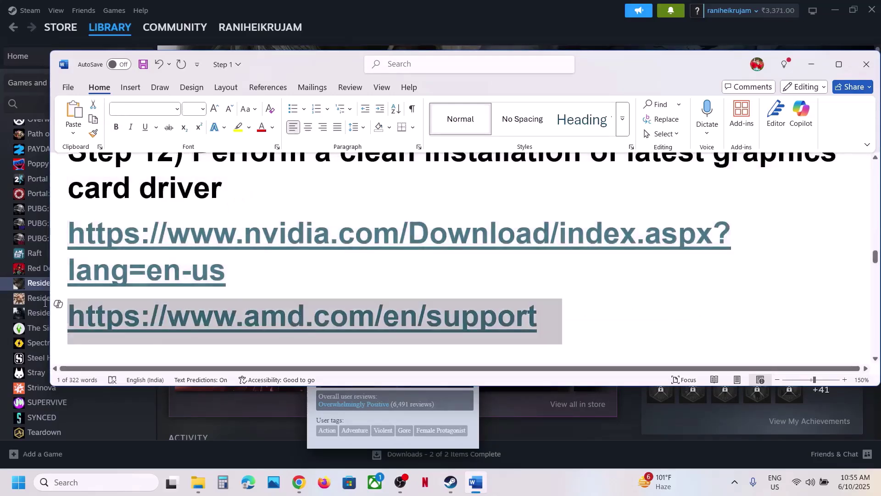
# On NVIDIA's driver page in Chrome, search for the GeForce RTX 3050 Laptop GPU driver with Windows 11 and English (US).
pyautogui.click(250, 270)
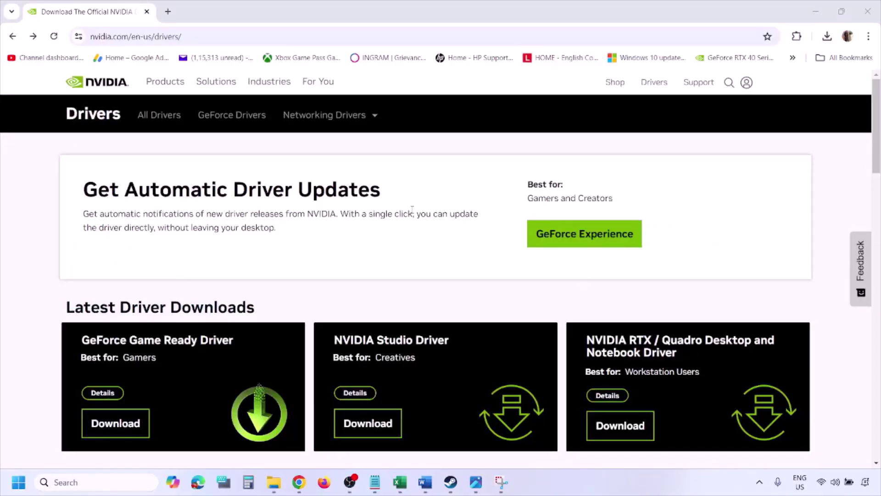
pyautogui.scroll(-8, 206, 281)
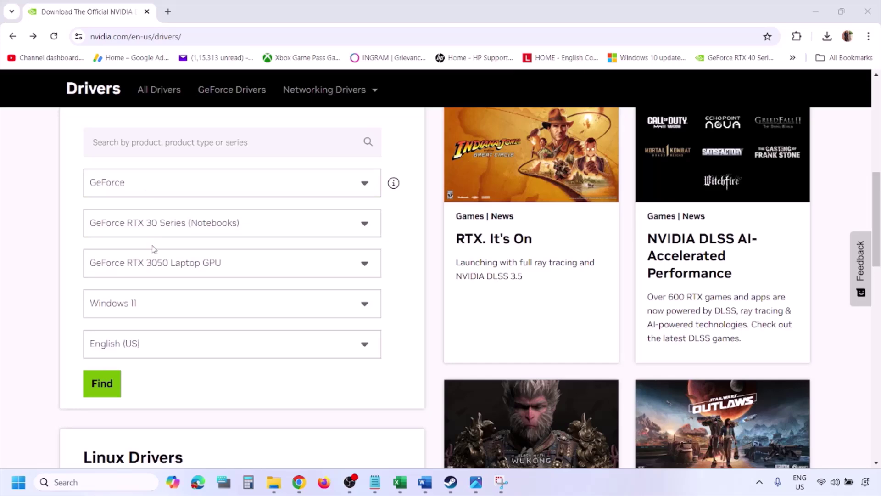
pyautogui.click(146, 306)
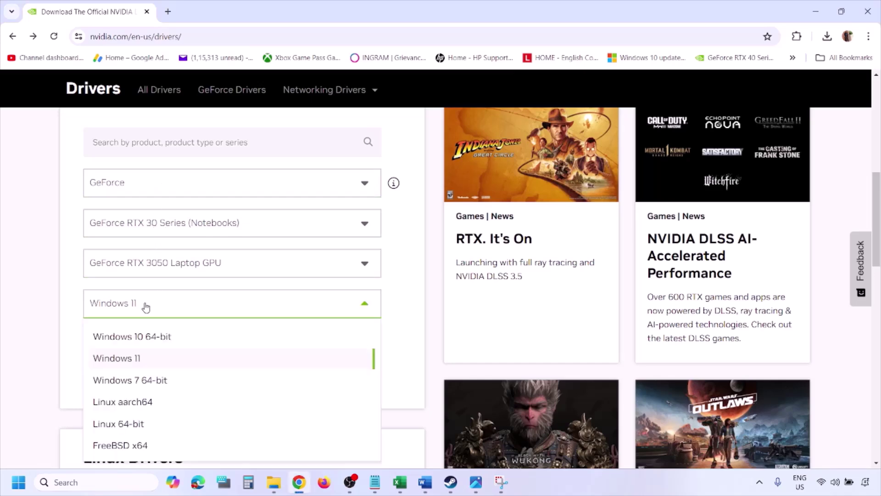
pyautogui.click(130, 360)
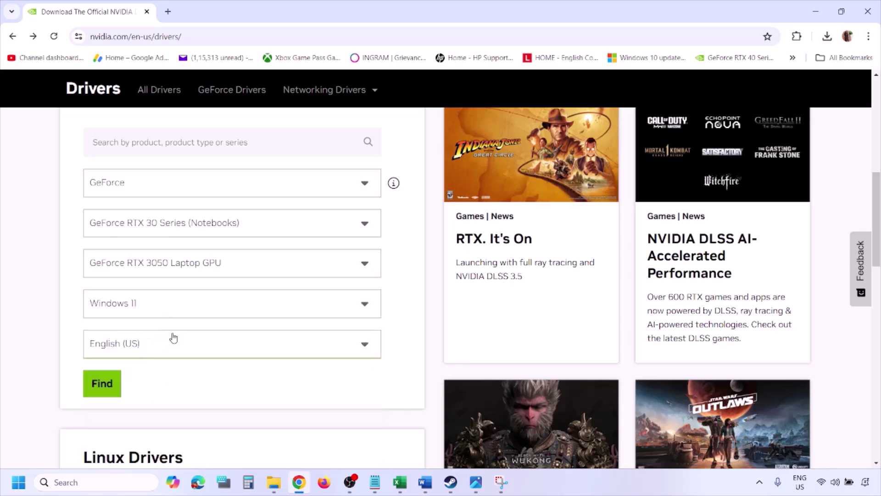
pyautogui.click(105, 386)
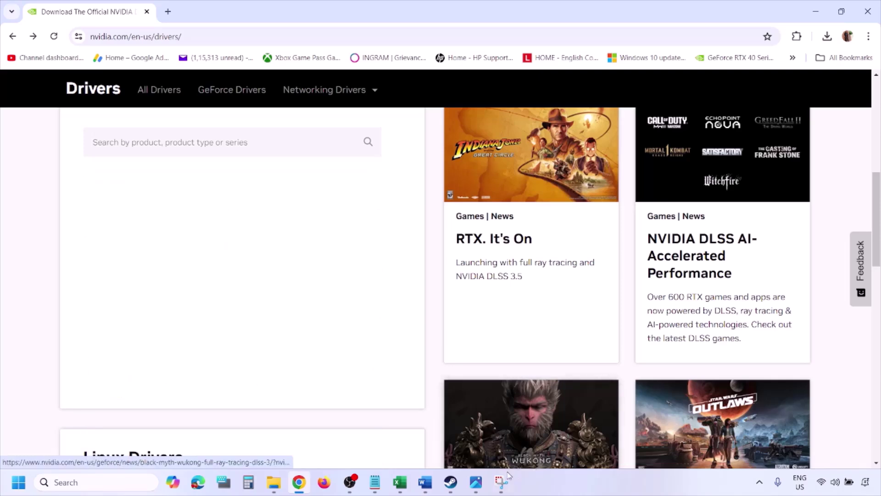
# View the screenshots 1.png to 5.png in Photos, covering the NVIDIA driver download and the custom clean installation options.
pyautogui.click(477, 483)
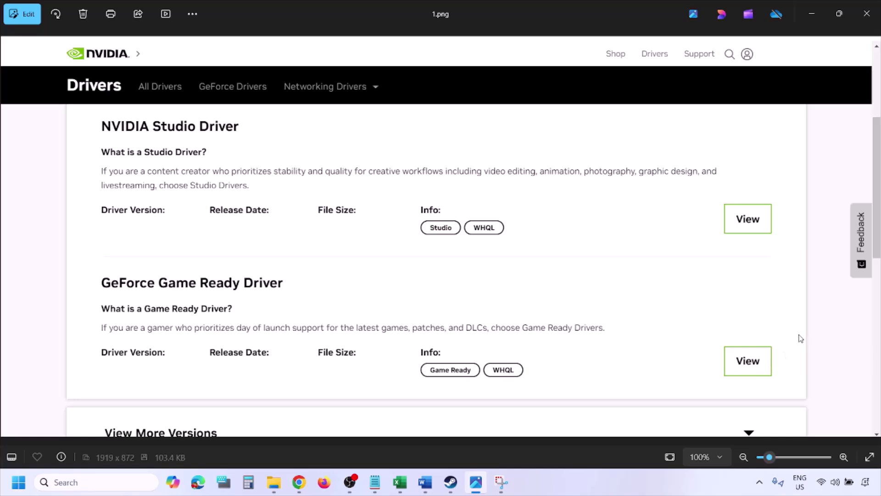
pyautogui.press('Right')
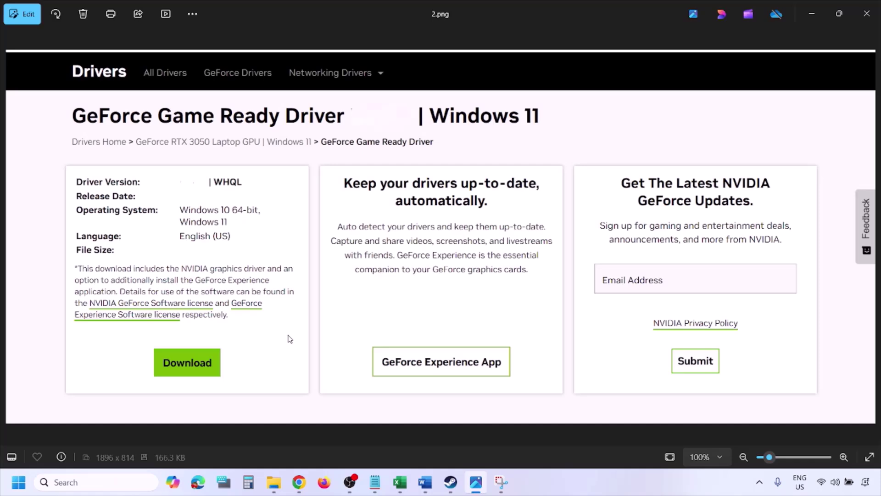
pyautogui.press('Right')
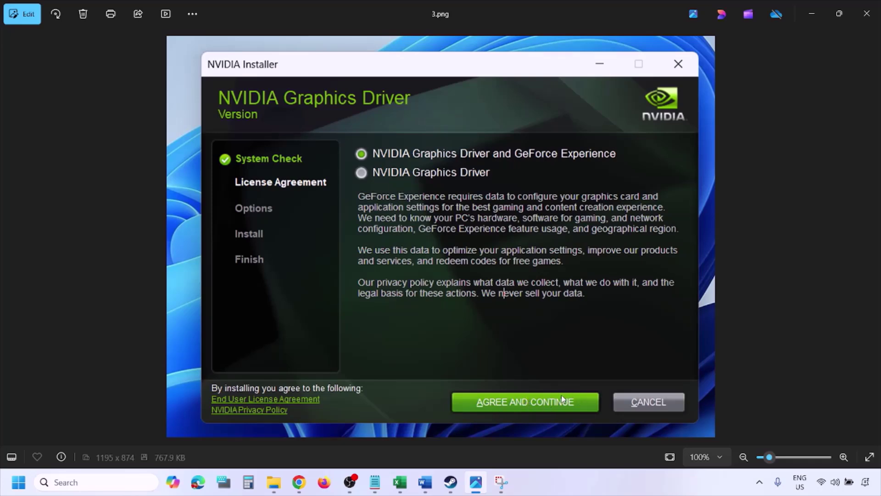
pyautogui.press('Right')
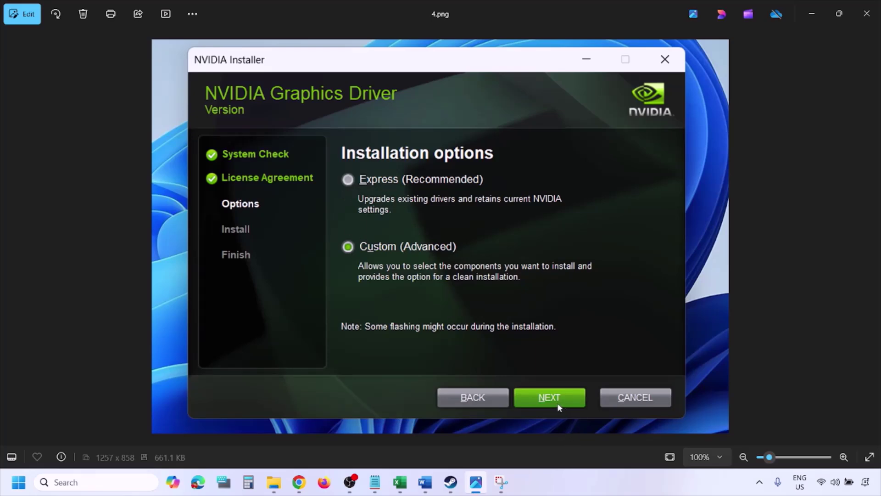
pyautogui.press('Right')
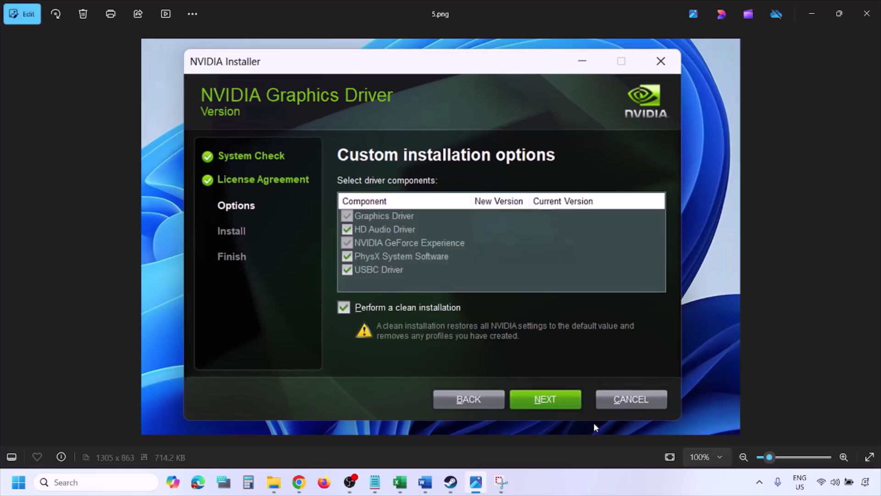
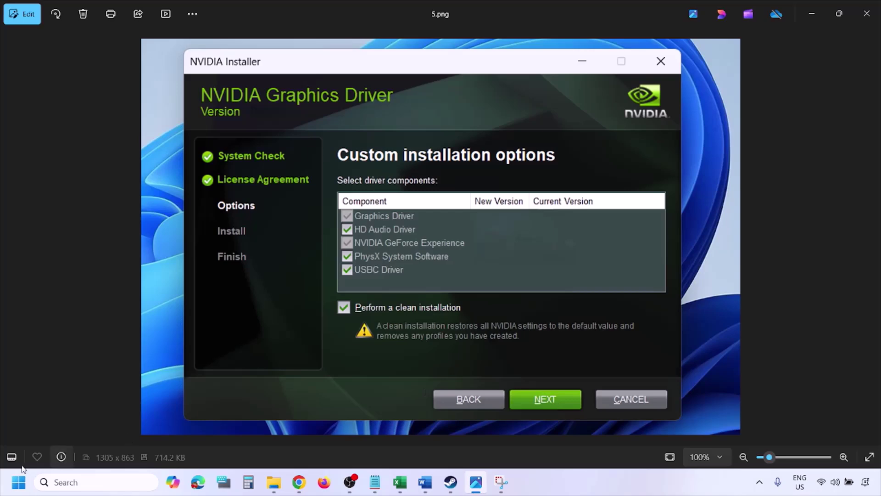
# Restart the computer following the driver installation.
pyautogui.click(19, 482)
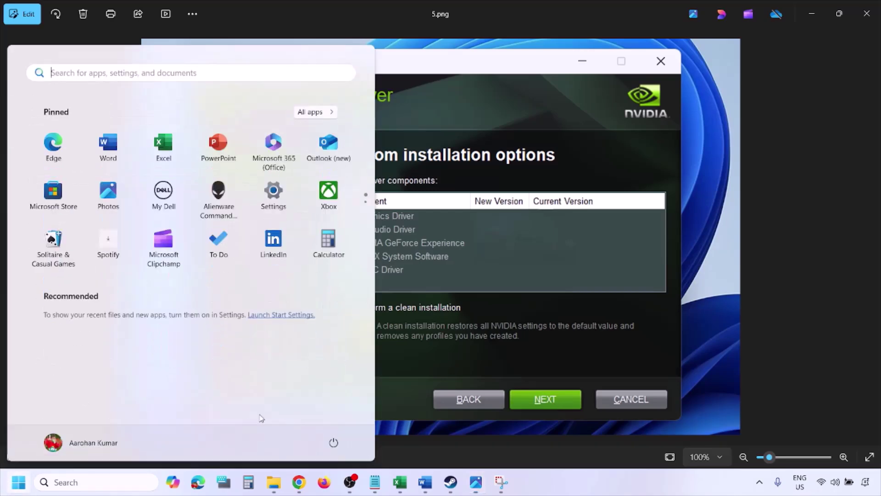
pyautogui.click(338, 444)
pyautogui.click(335, 417)
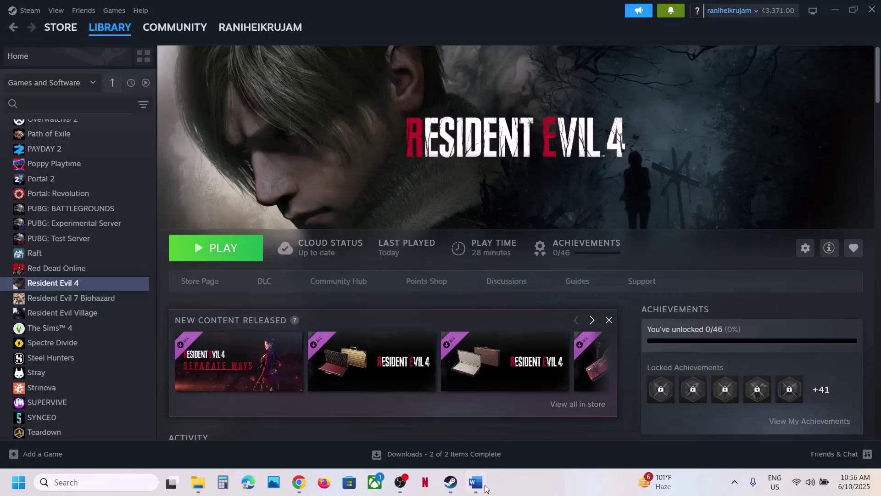
# Review Step 13 in the Word document about running the game on the dedicated graphics card, and open the Windows graphics settings.
pyautogui.click(484, 487)
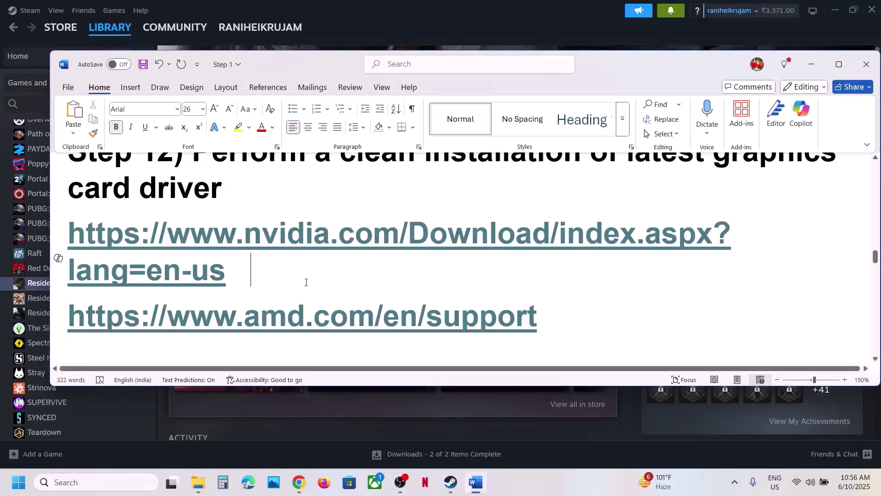
pyautogui.scroll(-3, 636, 291)
pyautogui.doubleClick(636, 291)
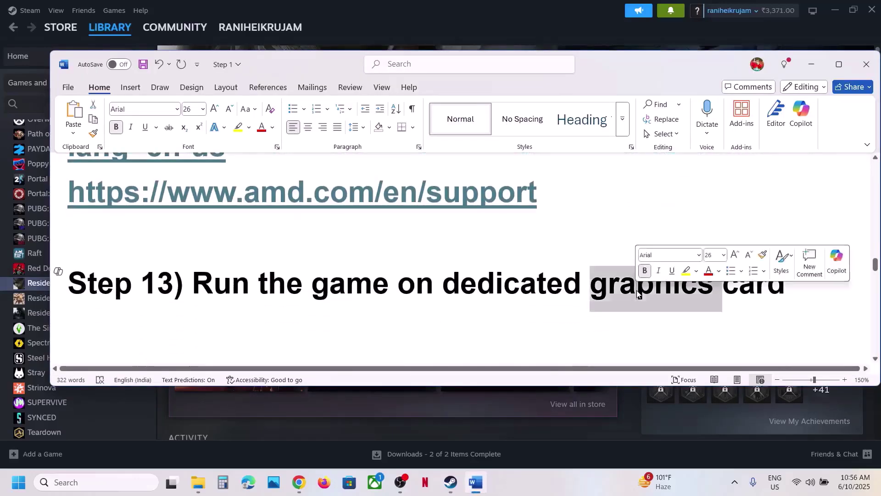
pyautogui.click(137, 482)
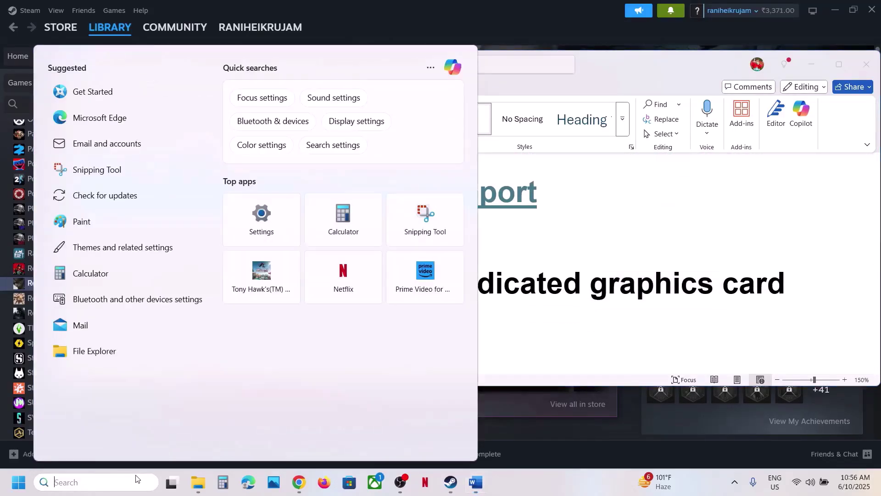
pyautogui.write('graphics settings')
pyautogui.click(141, 133)
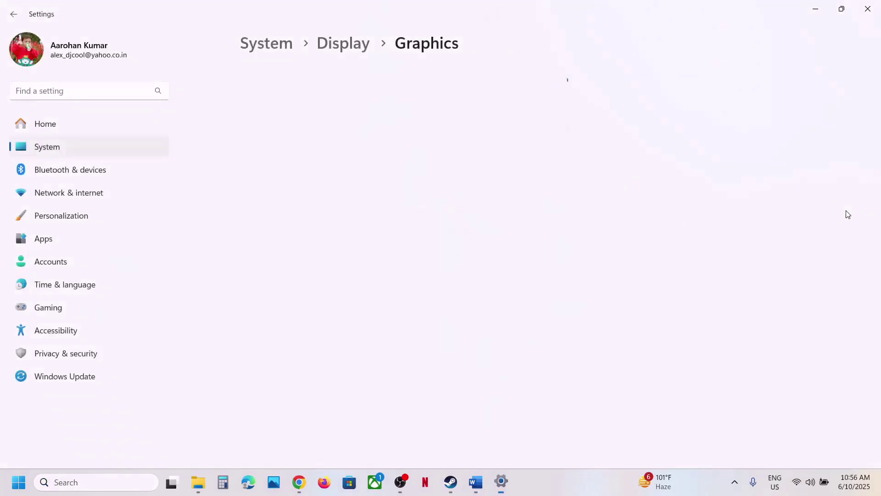
# Try to add re4 from the RESIDENT EVIL 4 BIOHAZARD RE4 folder as a desktop app in the custom graphics settings.
pyautogui.click(641, 317)
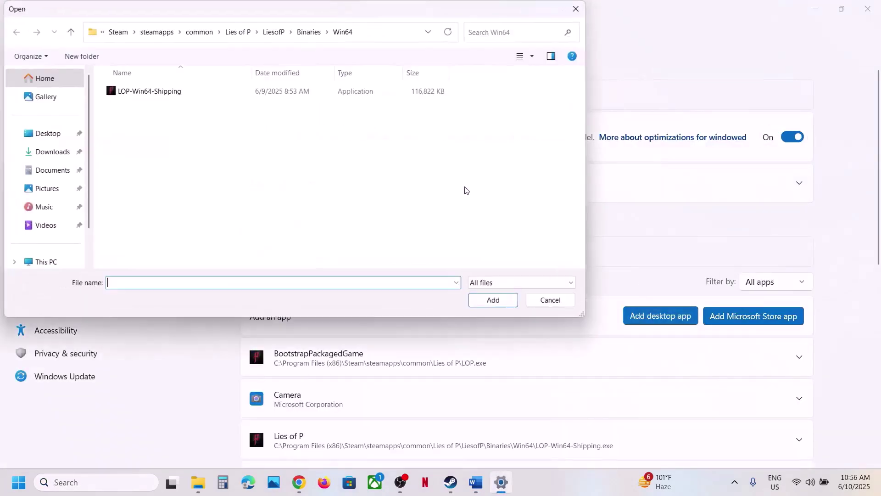
pyautogui.click(199, 32)
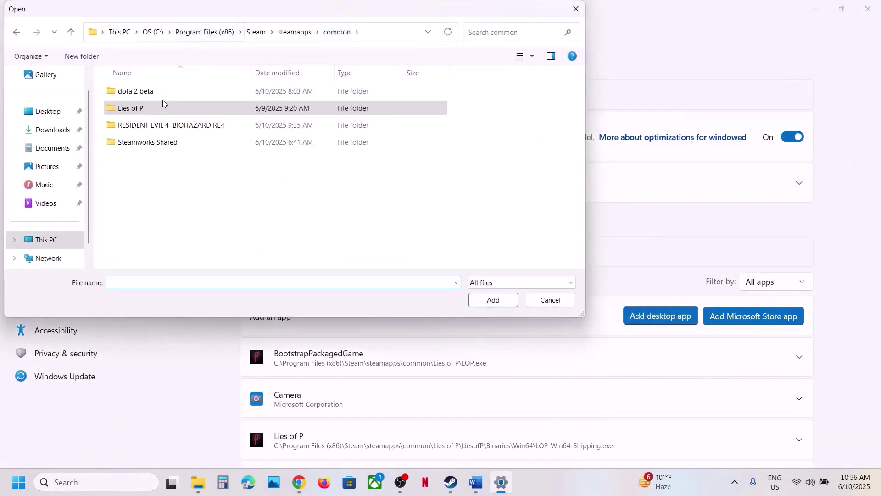
pyautogui.doubleClick(137, 127)
pyautogui.click(137, 142)
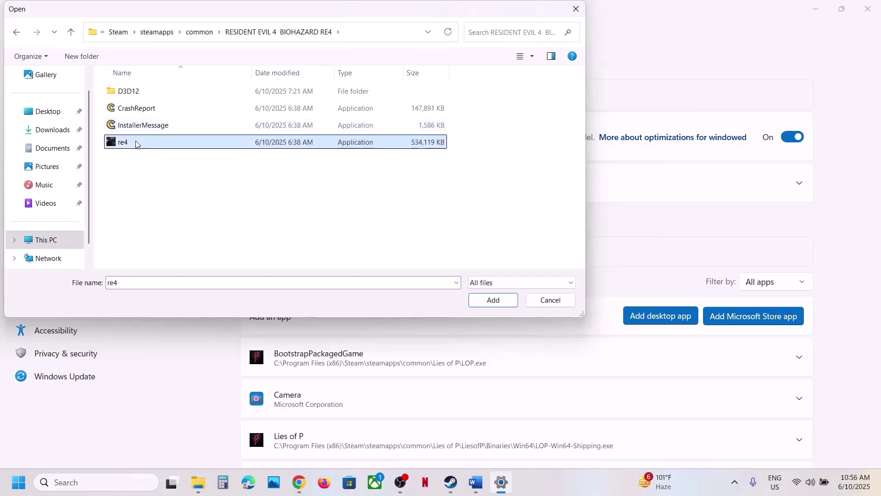
pyautogui.click(490, 300)
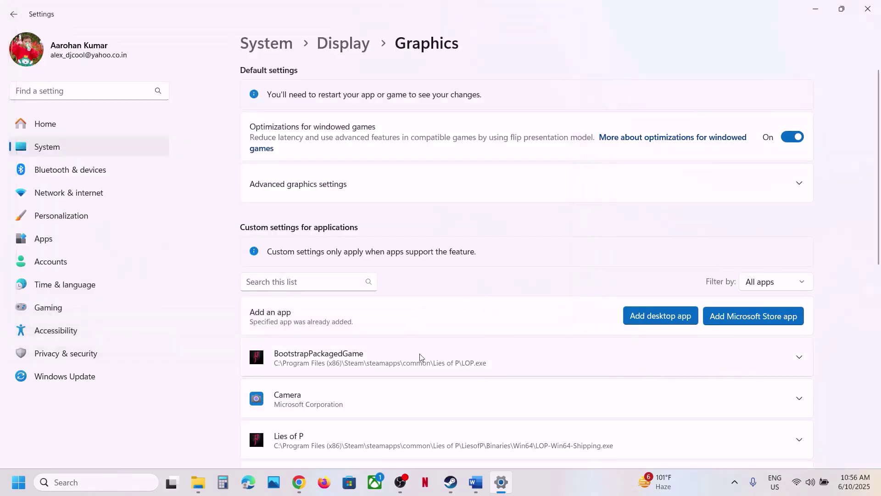
# Set Resident Evil 4's GPU preference to High Performance (NVIDIA GeForce RTX 3050 Laptop GPU) and close Settings.
pyautogui.scroll(-5, 419, 358)
pyautogui.scroll(-3, 419, 357)
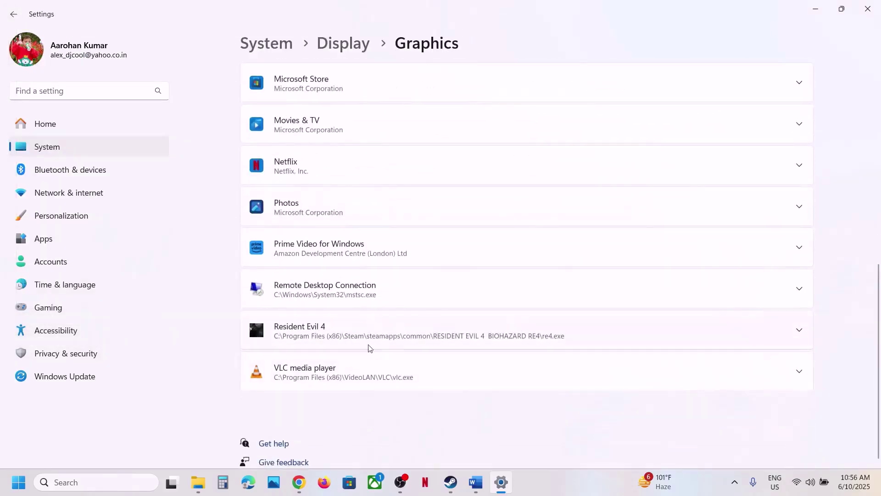
pyautogui.click(390, 342)
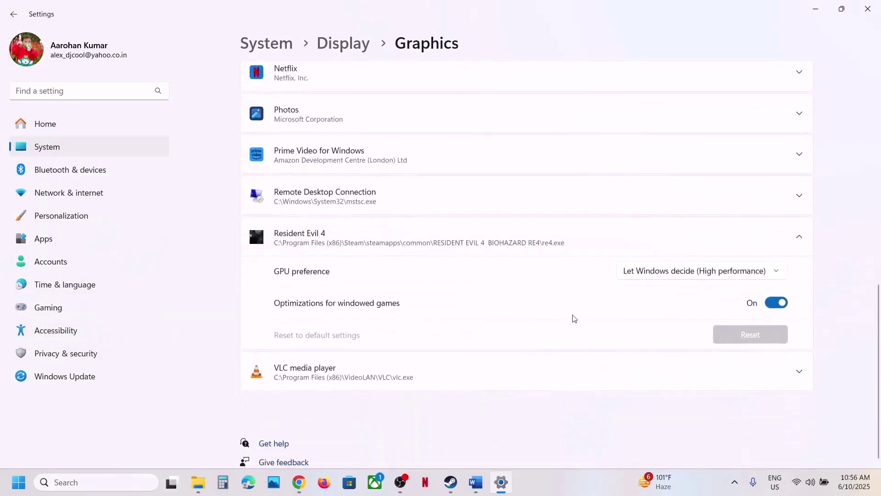
pyautogui.click(698, 277)
pyautogui.click(665, 314)
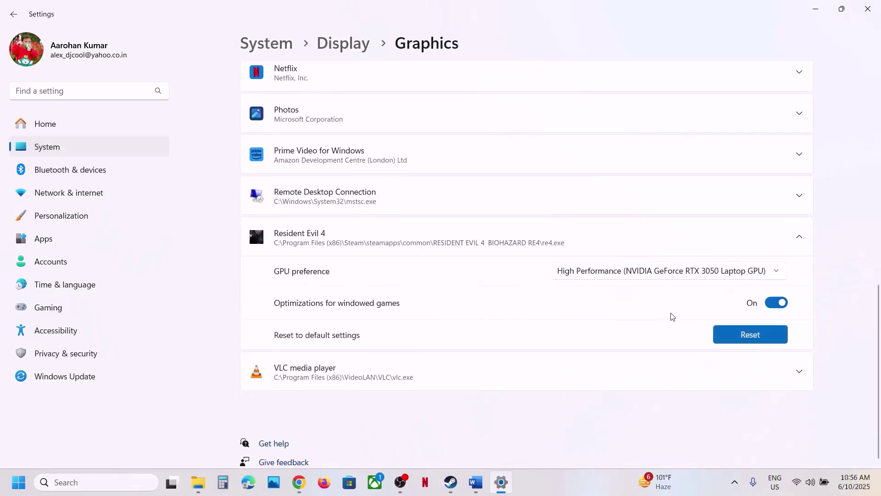
pyautogui.click(868, 9)
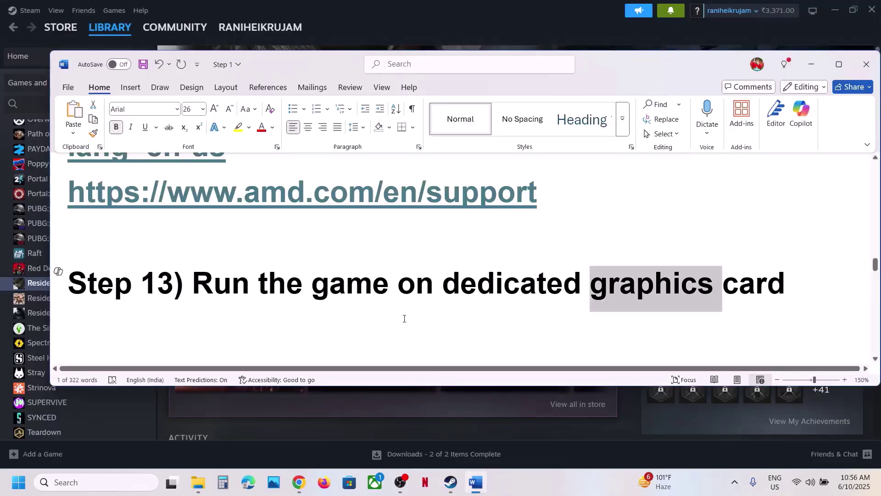
# Highlight Step 14's Disable Steam Overlay instruction in Word, and disable the in-game Steam Overlay in Resident Evil 4's Steam properties.
pyautogui.scroll(-8, 404, 319)
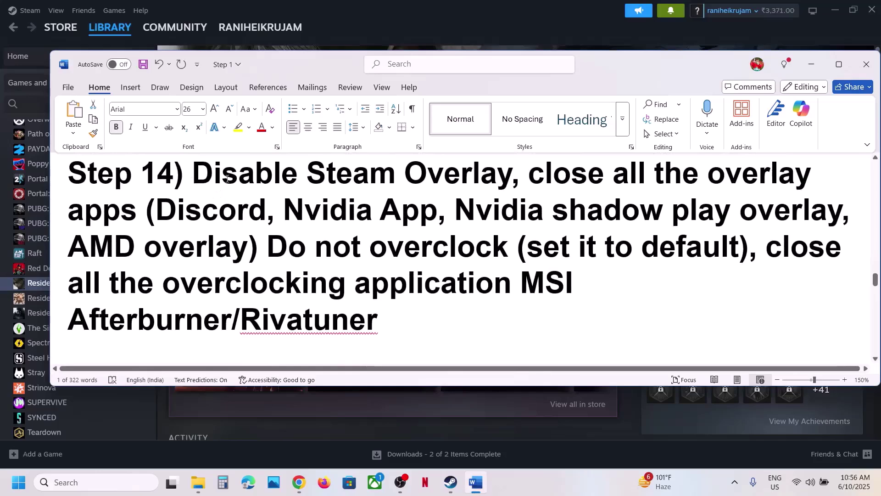
pyautogui.moveTo(227, 179); pyautogui.dragTo(514, 176)
pyautogui.click(412, 23)
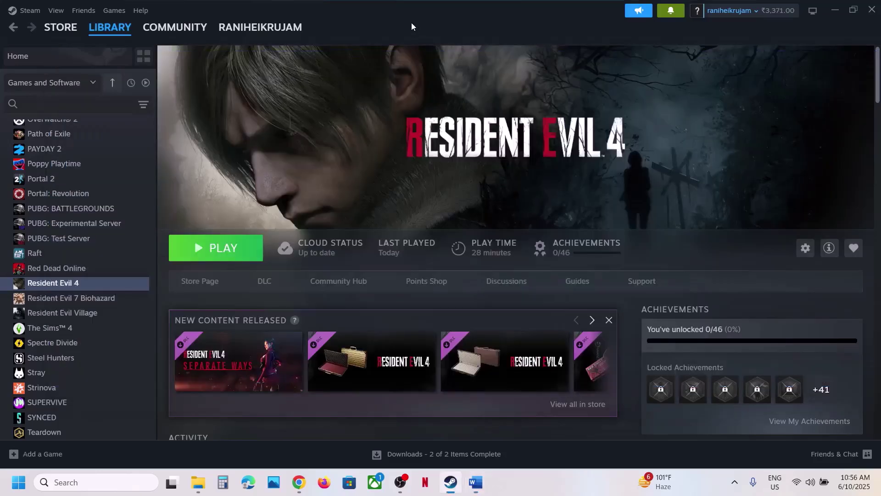
pyautogui.rightClick(36, 277)
pyautogui.rightClick(38, 282)
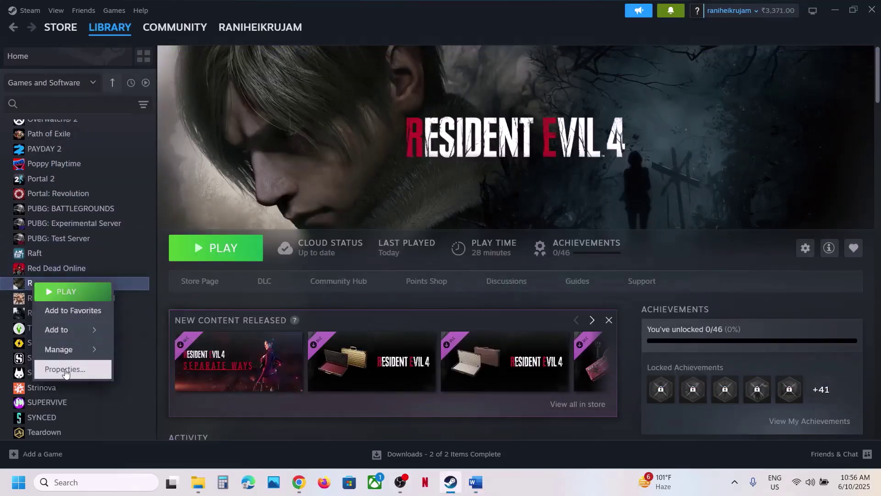
pyautogui.click(65, 370)
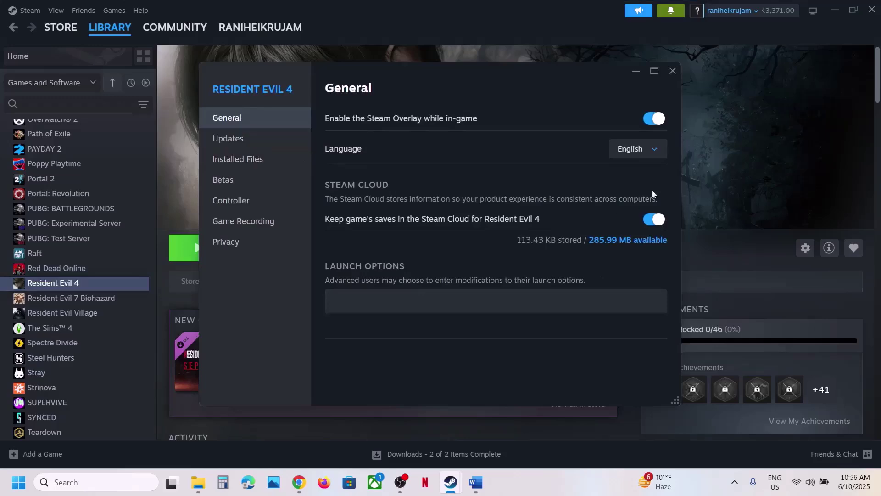
pyautogui.click(655, 121)
pyautogui.click(673, 70)
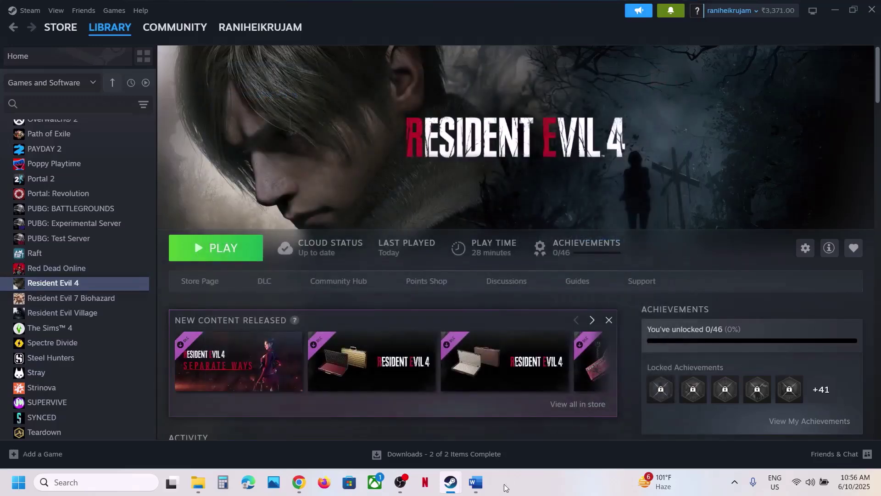
# Review the rest of Step 14 in the Word document, highlighting the instructions on closing overlay apps and avoiding overclocking.
pyautogui.click(485, 488)
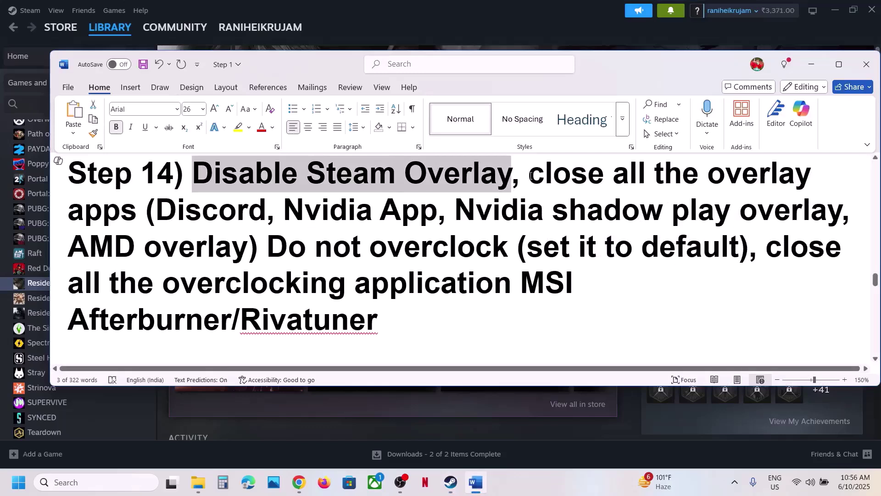
pyautogui.moveTo(528, 175); pyautogui.dragTo(122, 211)
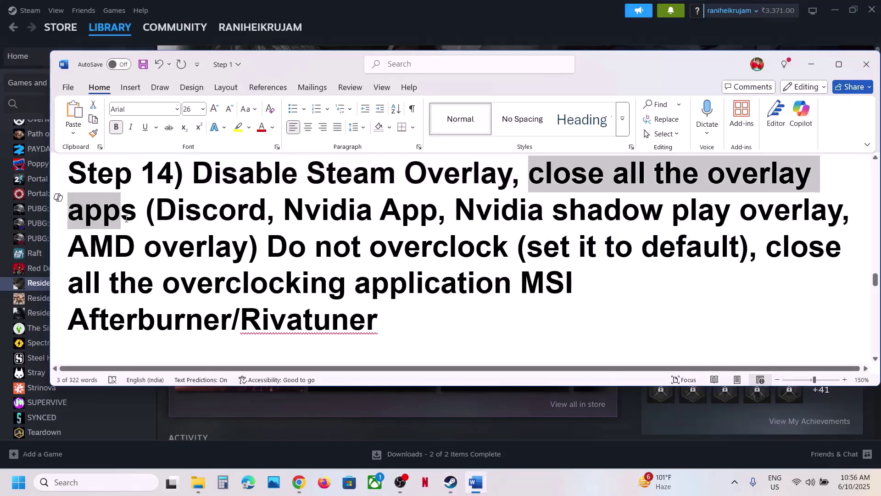
pyautogui.doubleClick(205, 211)
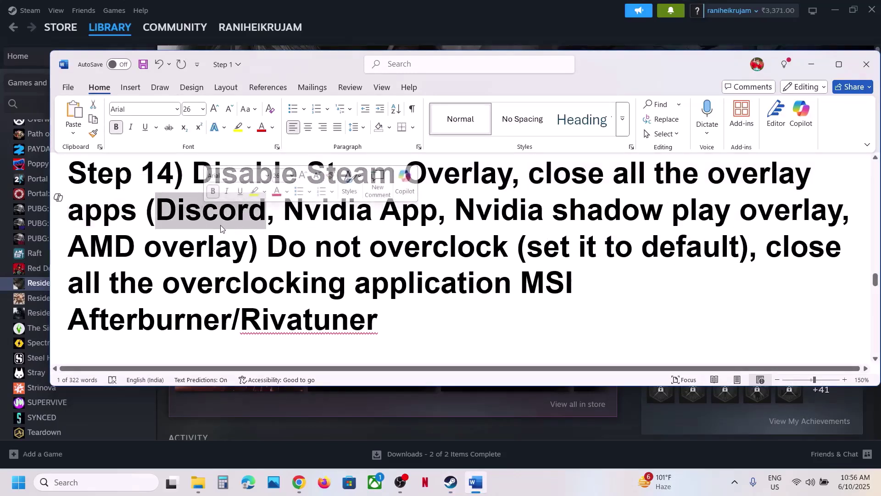
pyautogui.moveTo(283, 211); pyautogui.dragTo(402, 206)
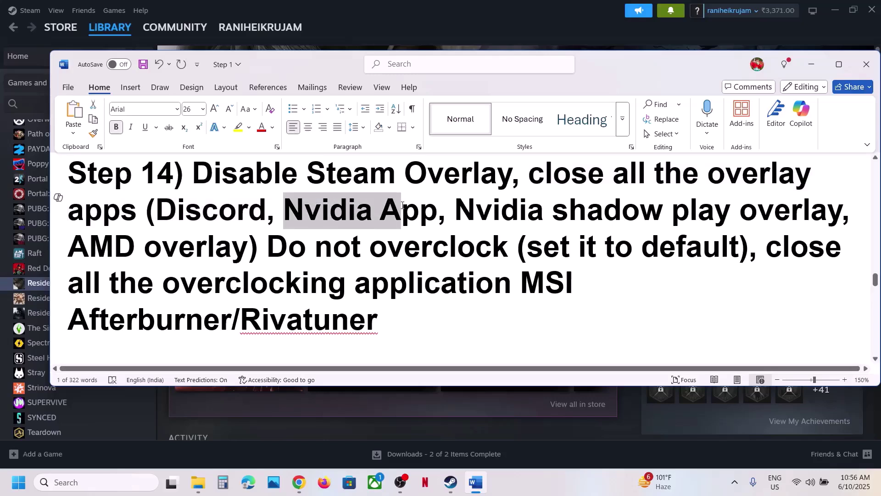
pyautogui.click(420, 209)
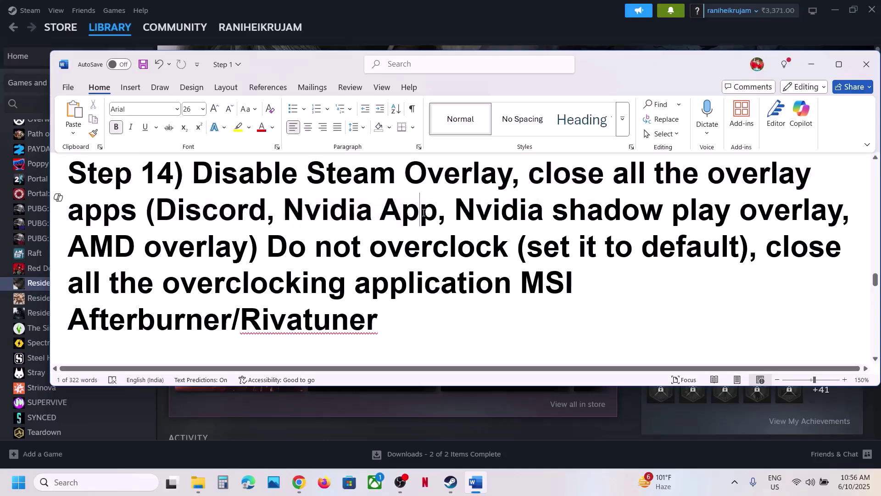
pyautogui.moveTo(527, 177); pyautogui.dragTo(342, 308)
pyautogui.click(269, 249)
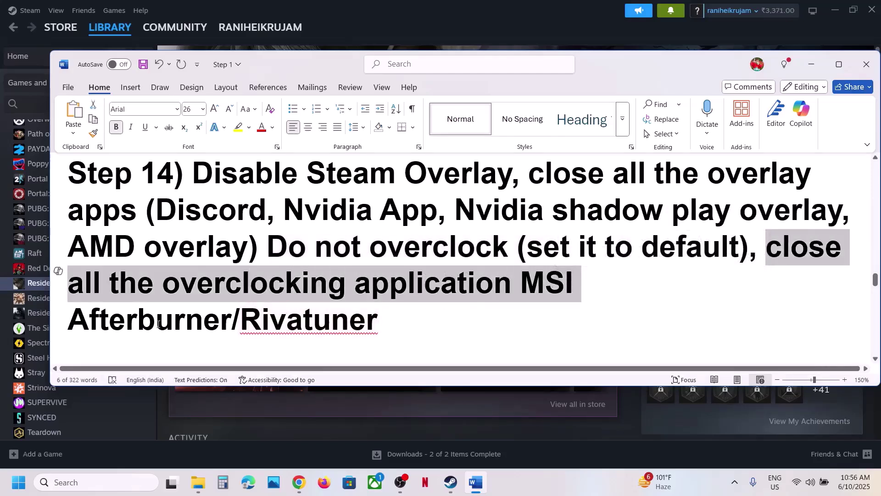
pyautogui.moveTo(463, 316); pyautogui.dragTo(268, 248)
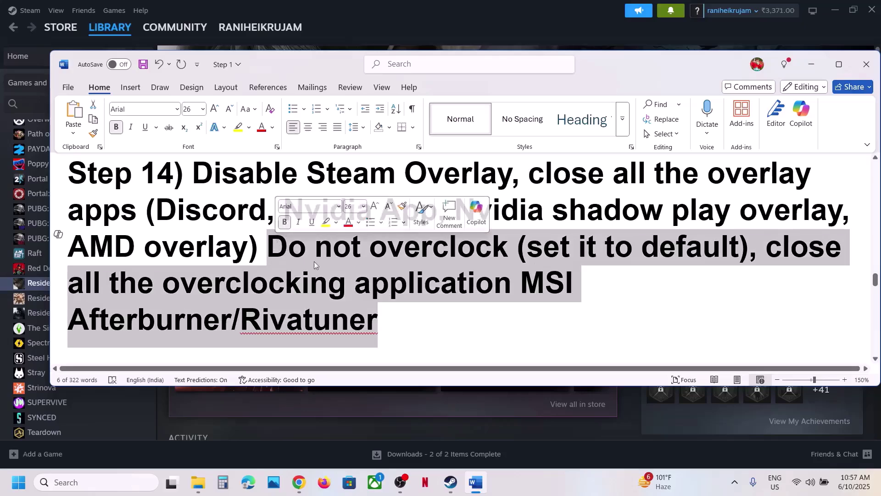
pyautogui.click(470, 322)
pyautogui.doubleClick(493, 246)
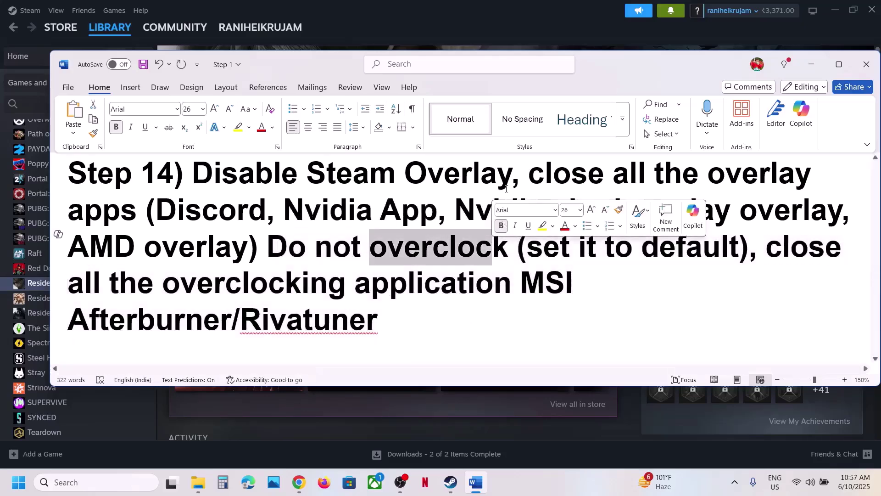
# Highlight Step 15's instruction to verify the game files in the Word document, and switch to the Steam library.
pyautogui.scroll(-5, 368, 258)
pyautogui.moveTo(220, 263); pyautogui.dragTo(480, 257)
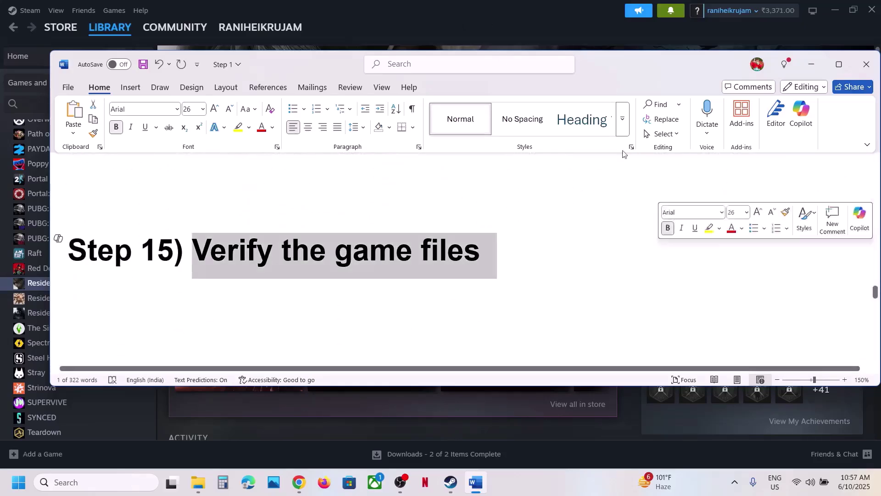
pyautogui.click(450, 482)
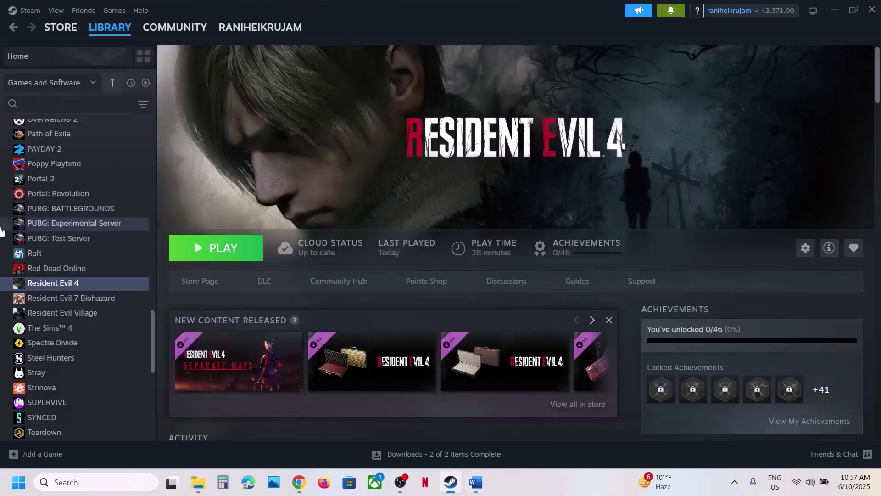
# Locate the option to verify the integrity of Resident Evil 4's installed files in its Steam properties, and close the properties window.
pyautogui.rightClick(56, 285)
pyautogui.click(92, 373)
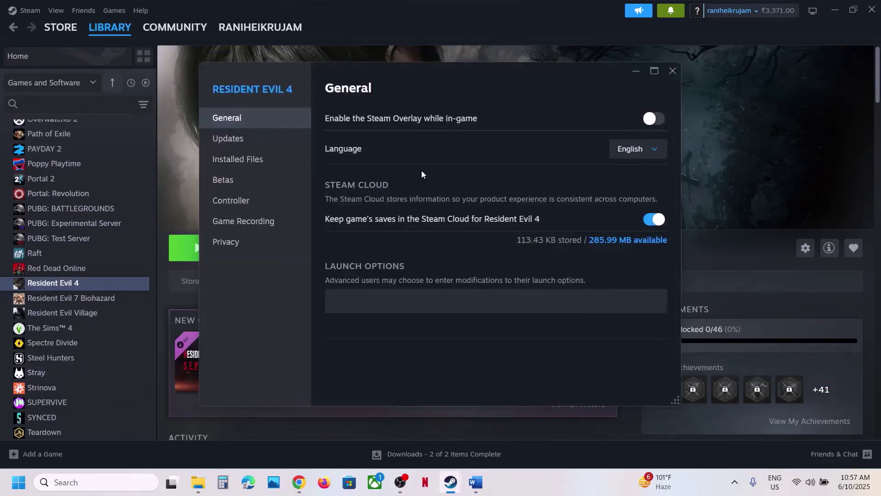
pyautogui.click(258, 166)
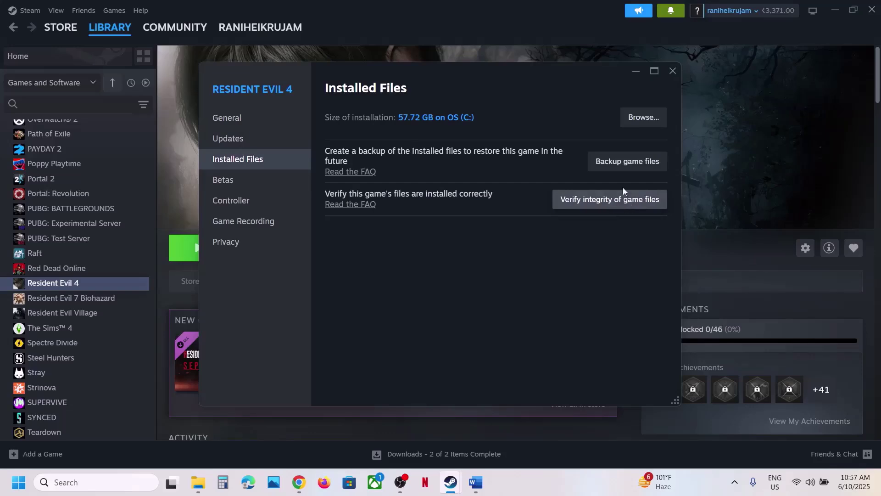
pyautogui.click(671, 72)
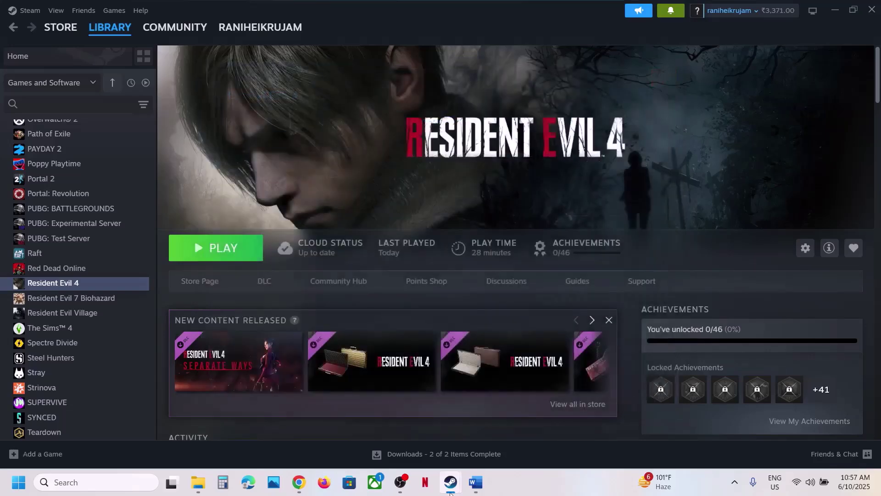
# Copy Step 16's Visual C++ download link from the Word document and open it in a new Chrome tab.
pyautogui.click(476, 486)
pyautogui.scroll(-5, 419, 307)
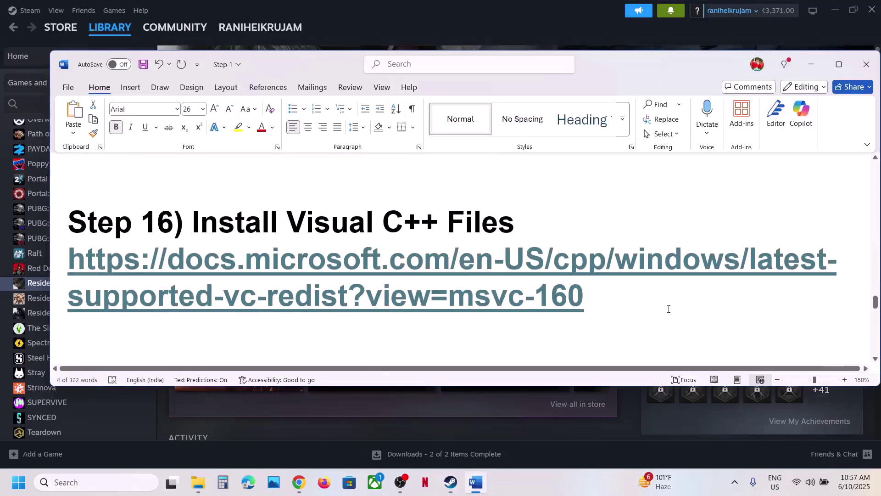
pyautogui.tripleClick(591, 297)
pyautogui.hotkey('ctrl', 'c')
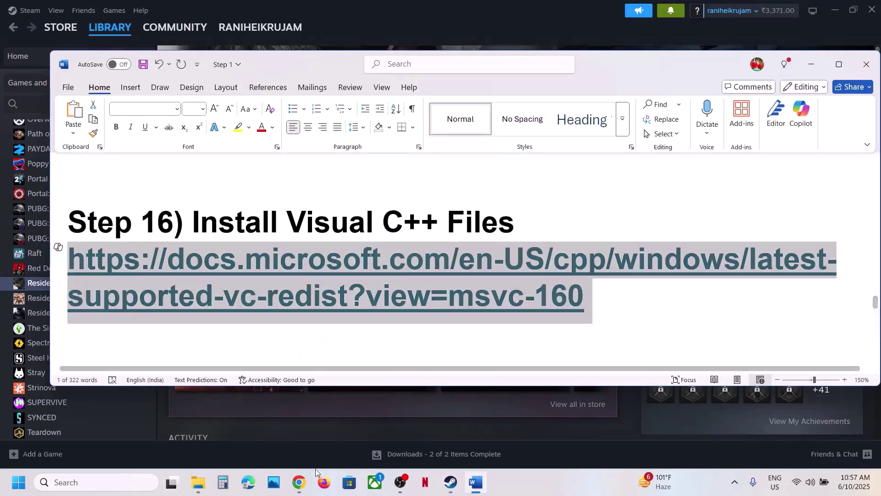
pyautogui.click(303, 481)
pyautogui.click(842, 41)
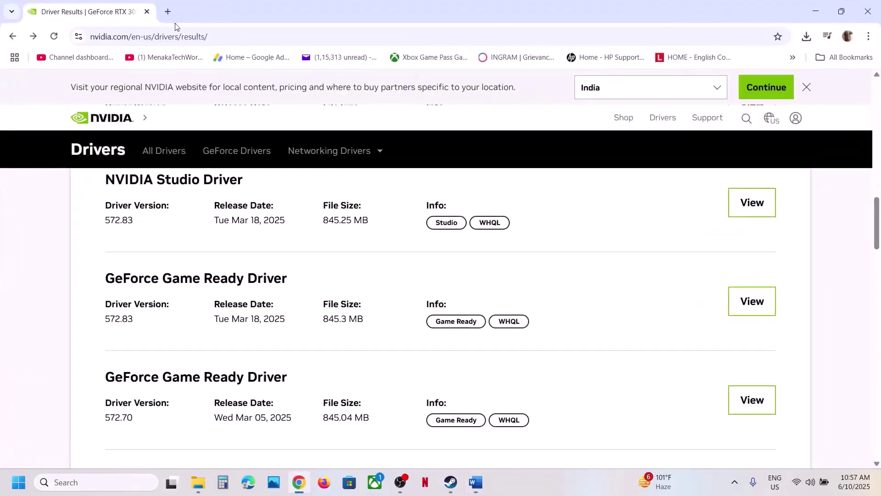
pyautogui.hotkey('ctrl', 't')
pyautogui.hotkey('ctrl', 'v')
pyautogui.press('Return')
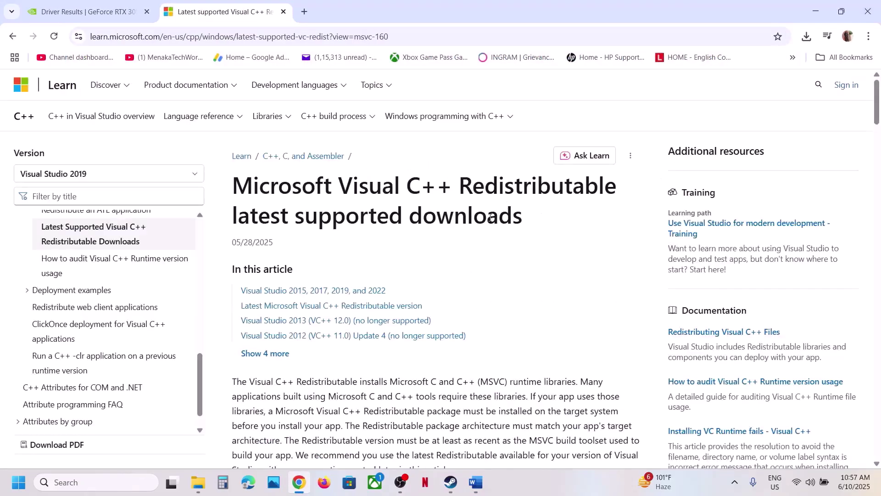
# Download the X86 Visual C++ Redistributable from the latest version table, and try to repair the installation with its setup.
pyautogui.scroll(-10, 490, 217)
pyautogui.moveTo(285, 184); pyautogui.dragTo(370, 232)
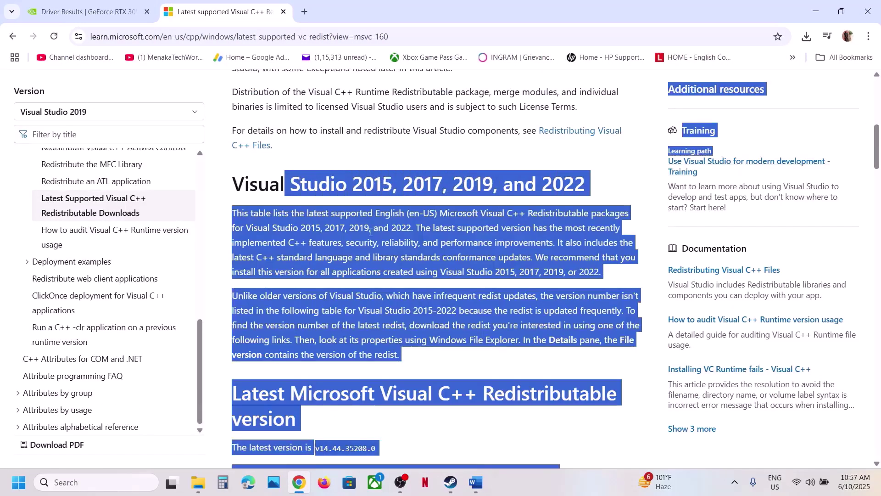
pyautogui.click(372, 285)
pyautogui.scroll(-6, 398, 271)
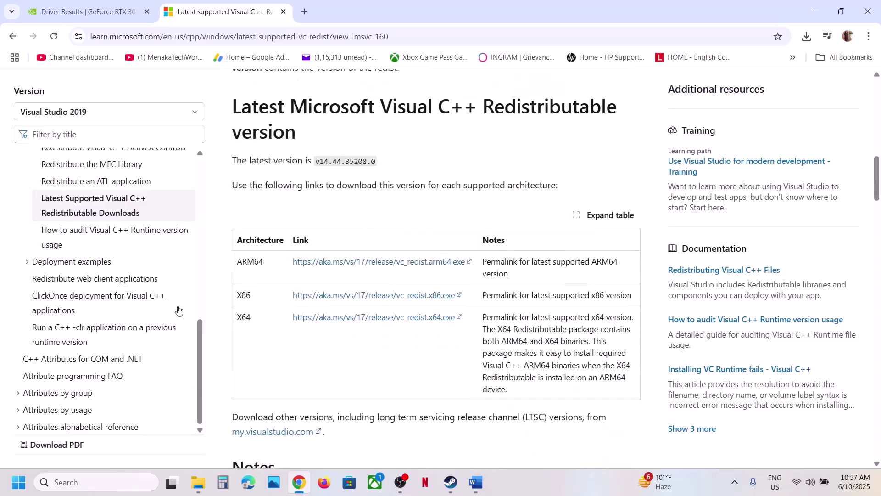
pyautogui.click(393, 299)
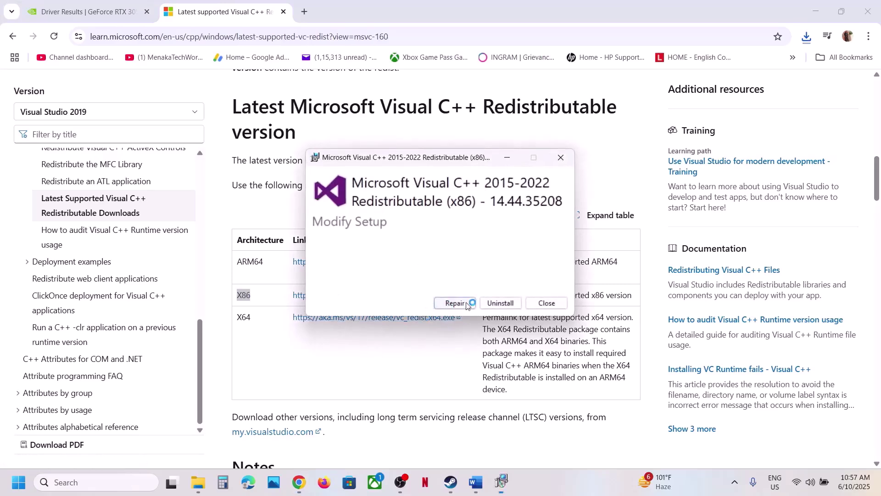
pyautogui.click(459, 304)
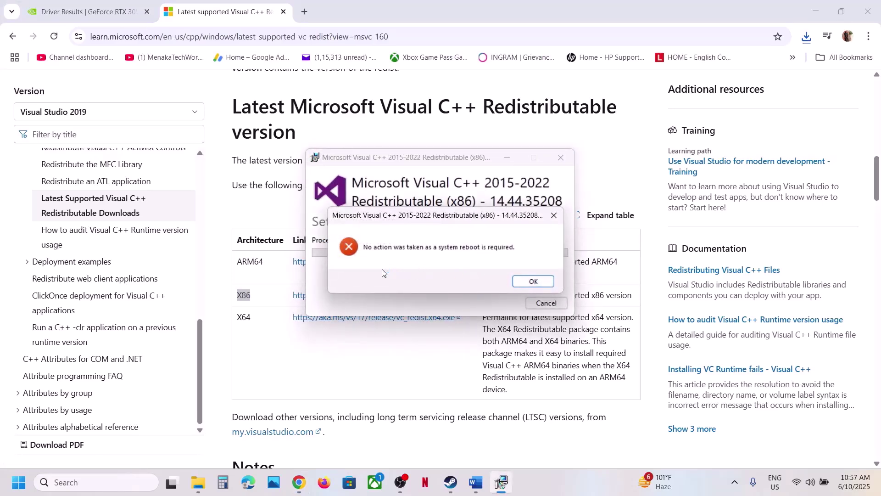
pyautogui.click(533, 279)
# Download the X64 Visual C++ Redistributable, launch its setup from the browser downloads, and try to repair the installation.
pyautogui.doubleClick(245, 318)
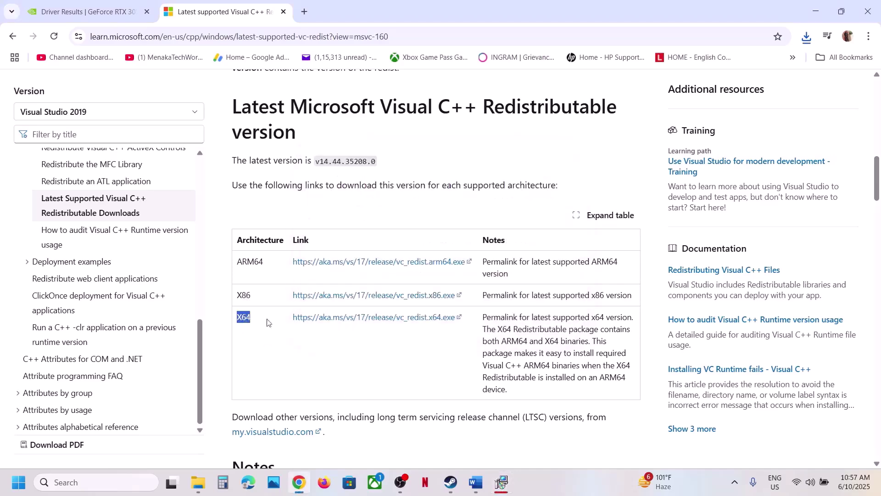
pyautogui.click(373, 323)
pyautogui.click(809, 41)
pyautogui.click(706, 91)
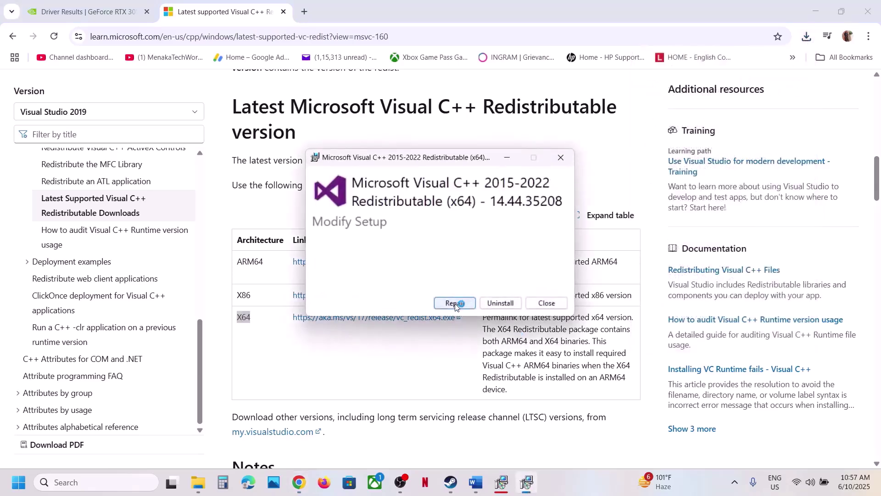
pyautogui.click(455, 304)
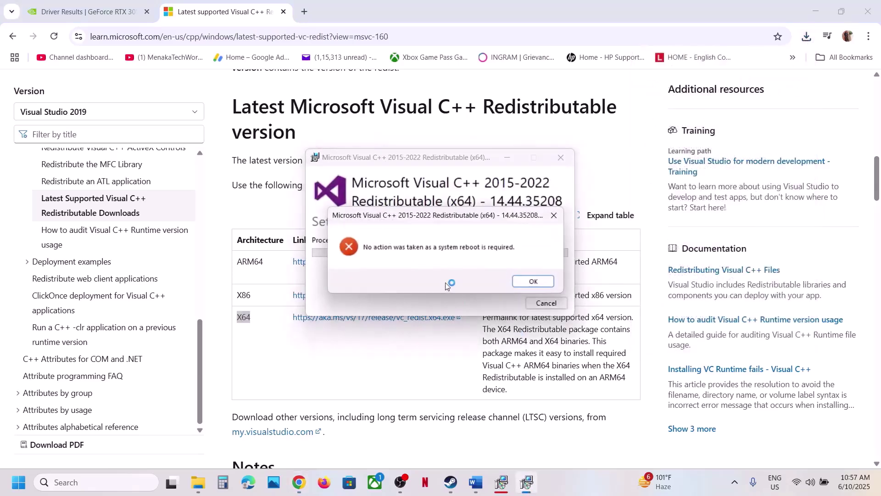
pyautogui.click(525, 282)
# Bring the x86 Redistributable setup window forward, move it beside the x64 one, and close it without restarting the computer.
pyautogui.click(502, 482)
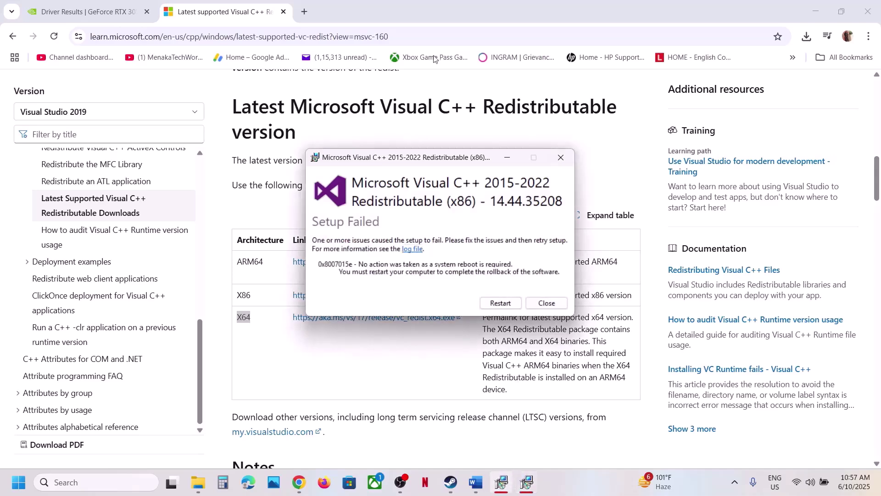
pyautogui.moveTo(454, 168); pyautogui.dragTo(219, 164)
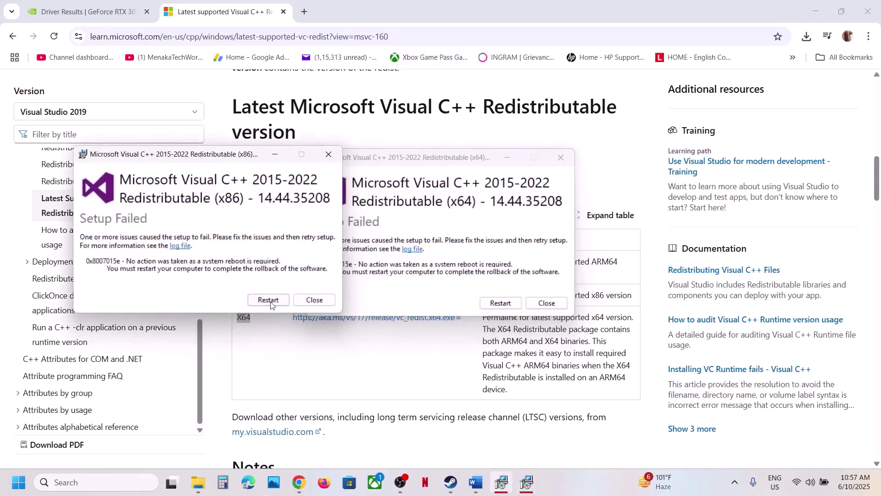
pyautogui.click(315, 300)
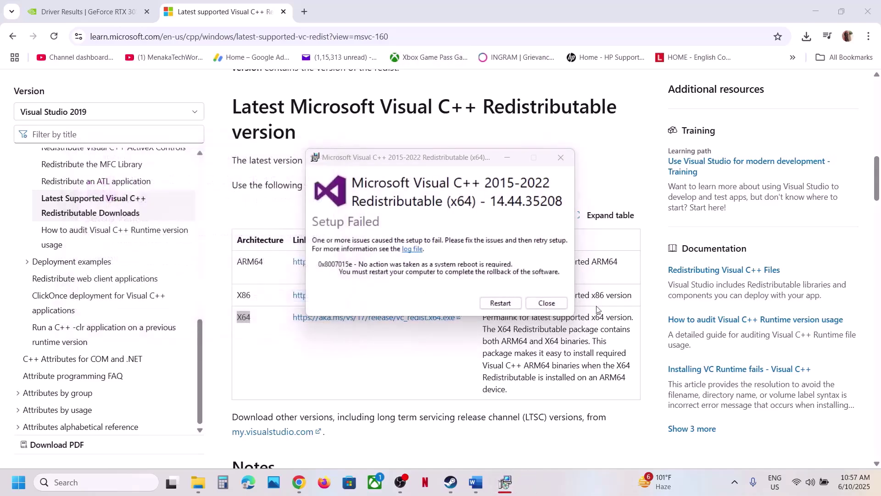